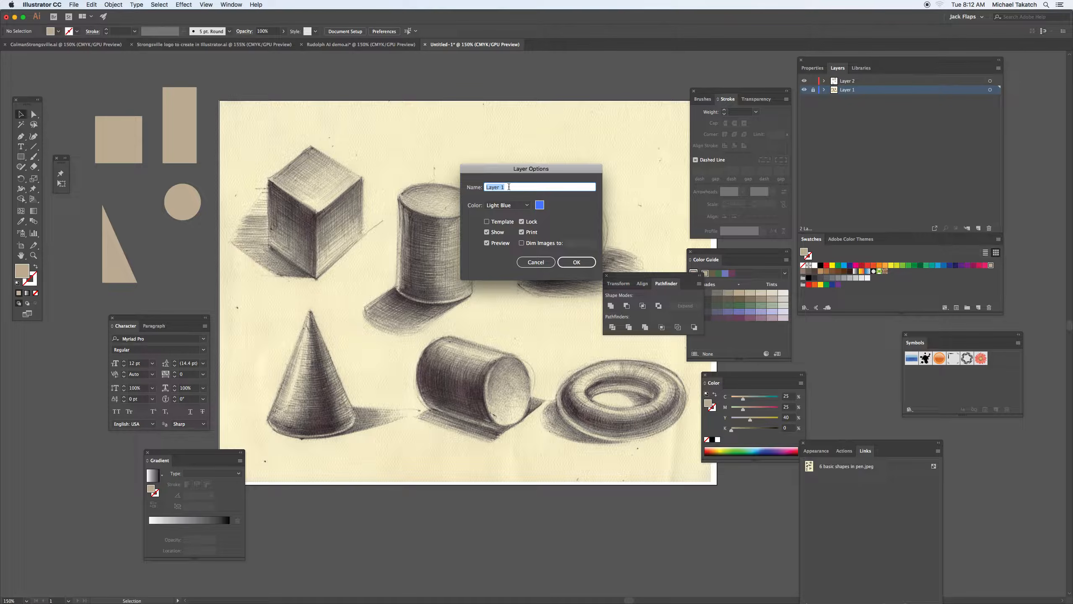
# Rename the scan's layer as "scan drawing" and dim its images to 50%.
pyautogui.write('scan drawing')
pyautogui.click(565, 243)
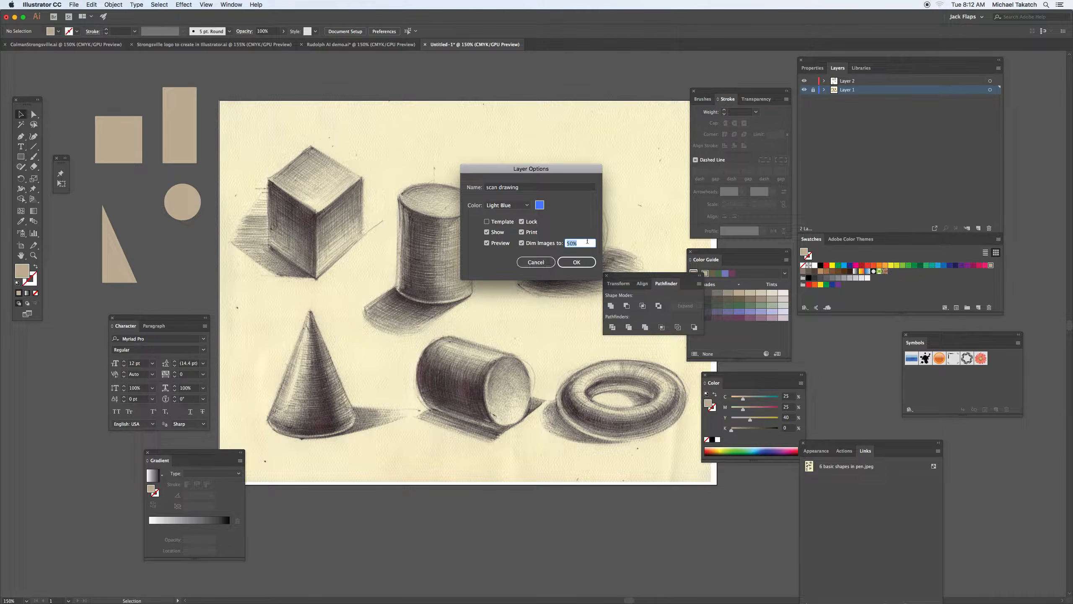
pyautogui.click(576, 262)
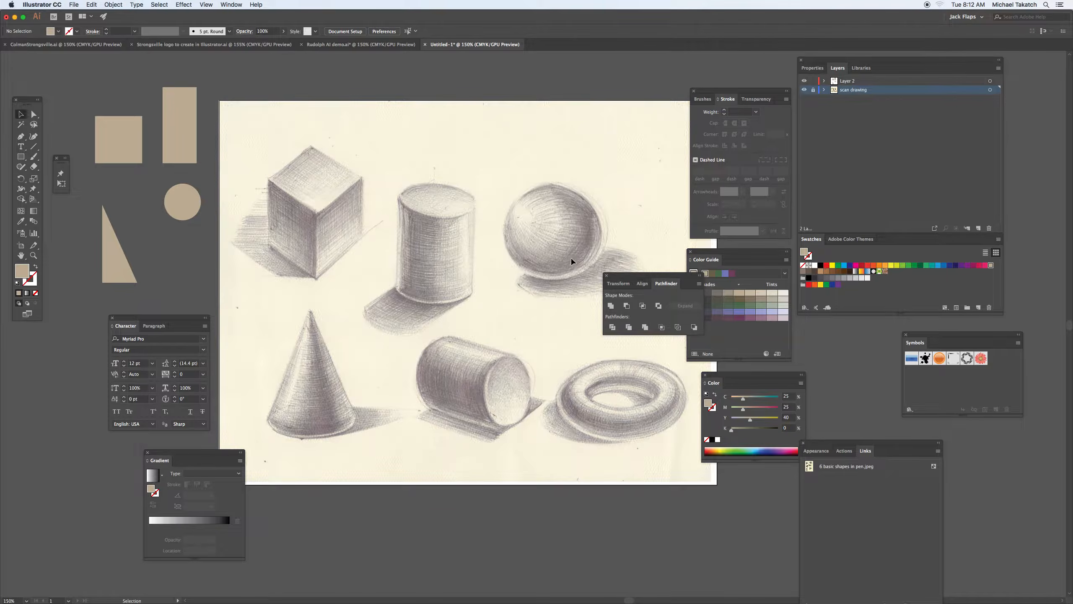
# Detach the shape tools as a floating toolbar and draw a 150 pt square over the sketched cube on Layer 2.
pyautogui.click(876, 82)
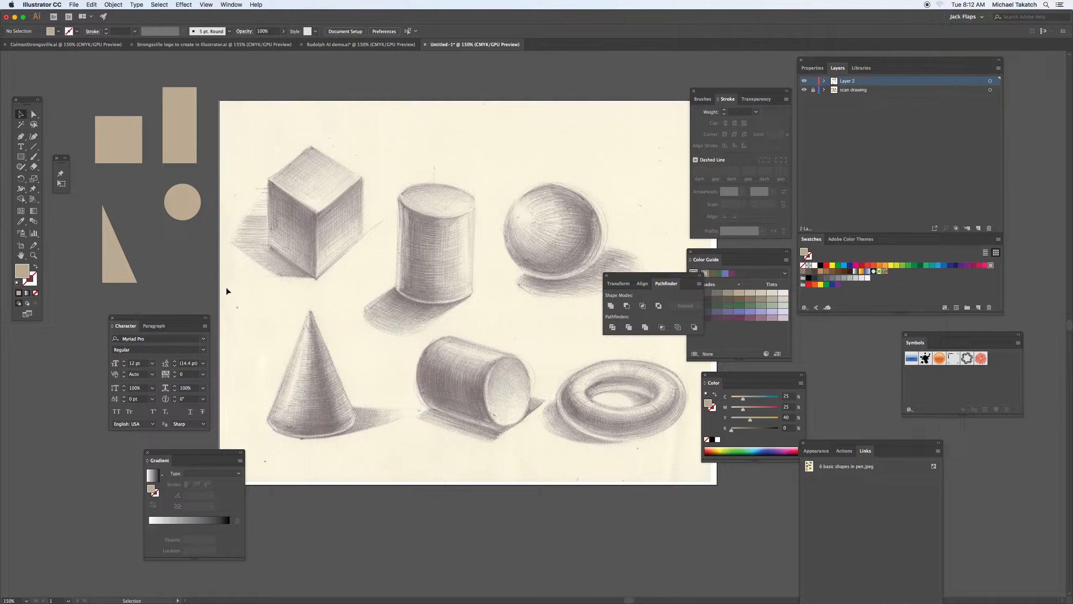
pyautogui.moveTo(170, 315); pyautogui.dragTo(181, 300)
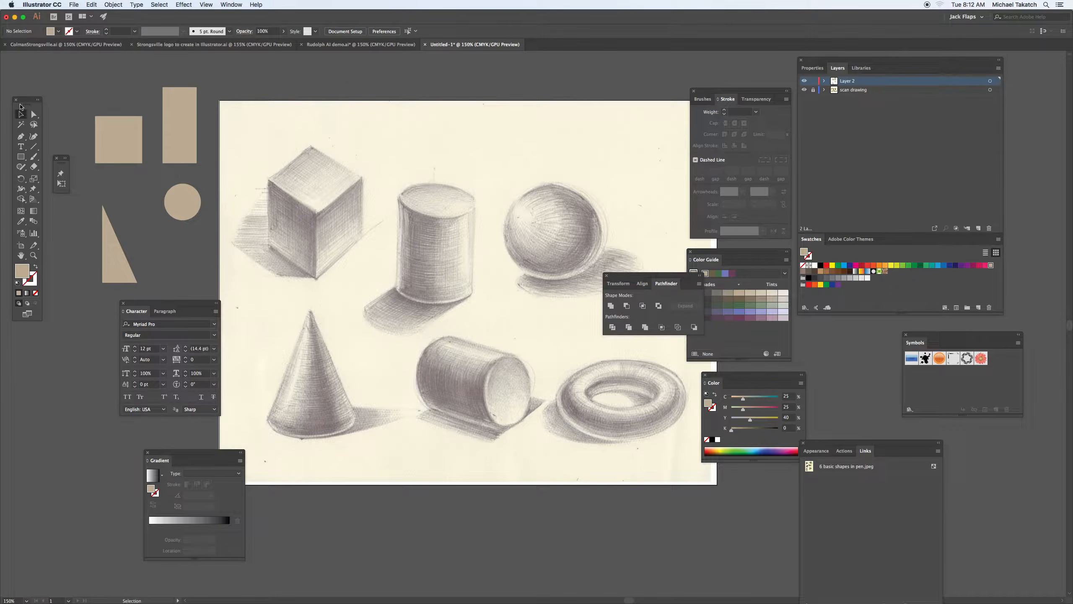
pyautogui.moveTo(24, 103); pyautogui.dragTo(34, 87)
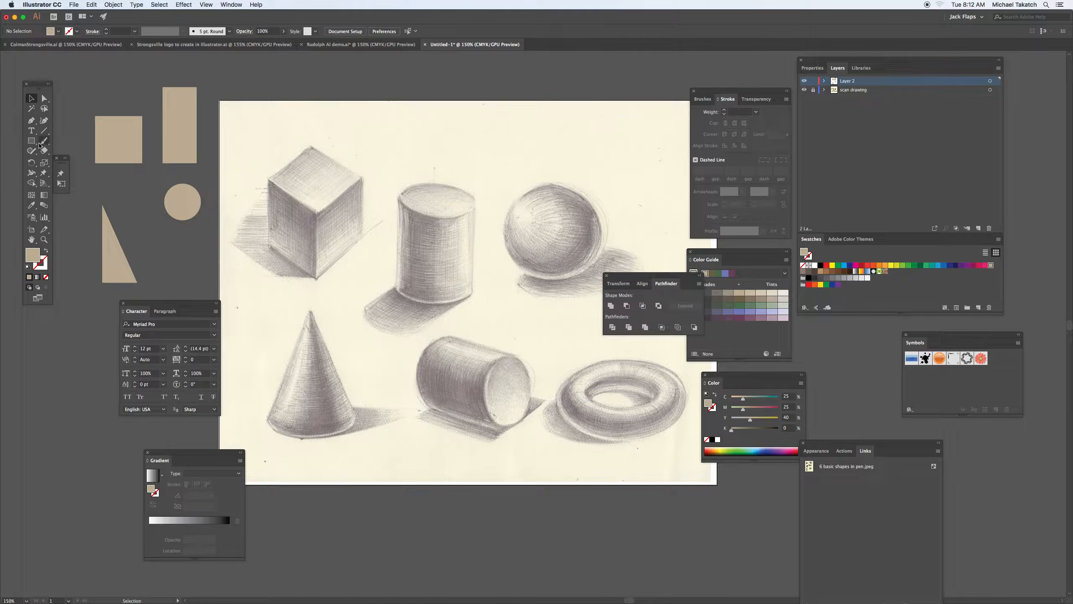
pyautogui.moveTo(32, 141); pyautogui.dragTo(349, 63)
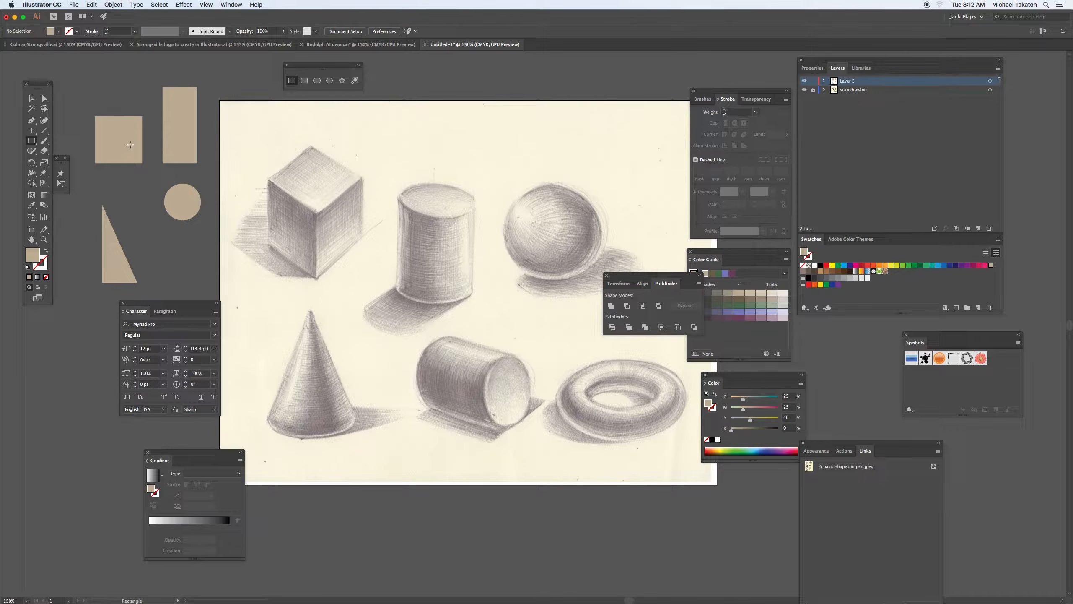
pyautogui.moveTo(288, 190); pyautogui.dragTo(383, 284)
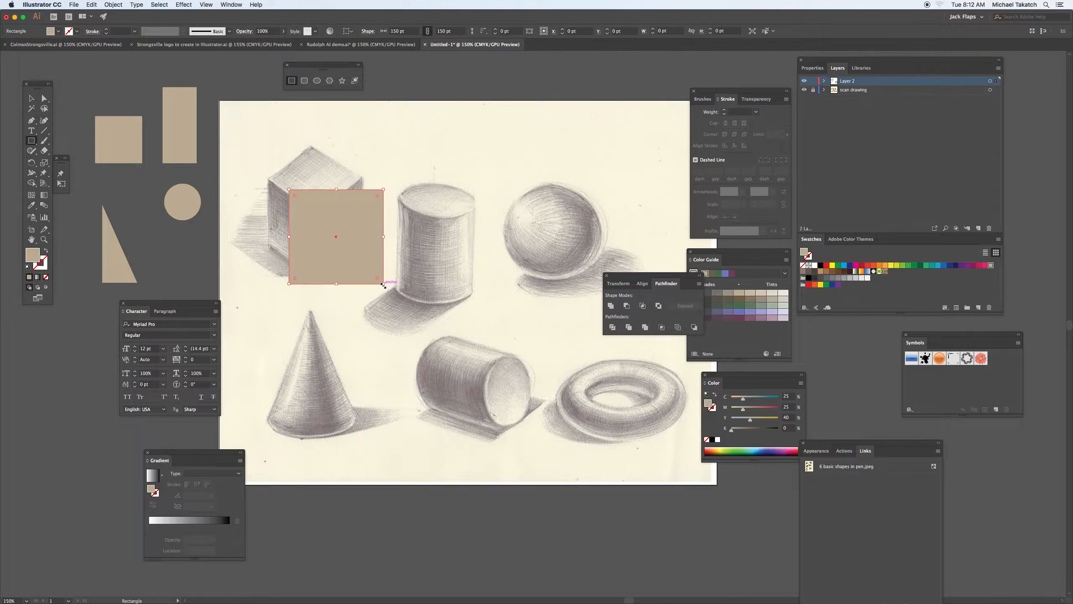
# Fill the square with a medium violet-blue from the color guide's shades and tints.
pyautogui.click(733, 253)
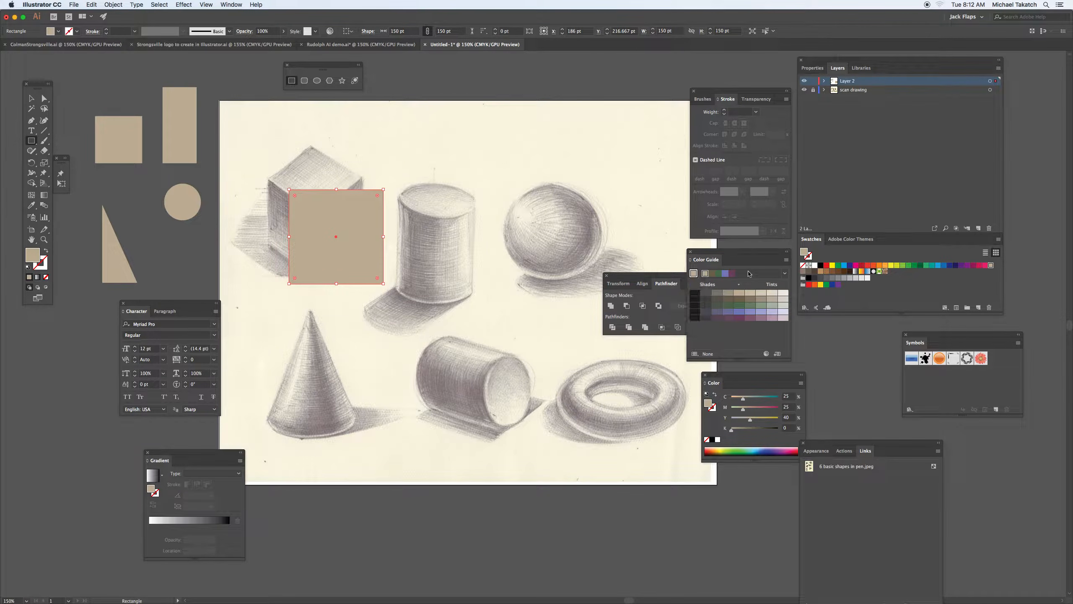
pyautogui.click(760, 292)
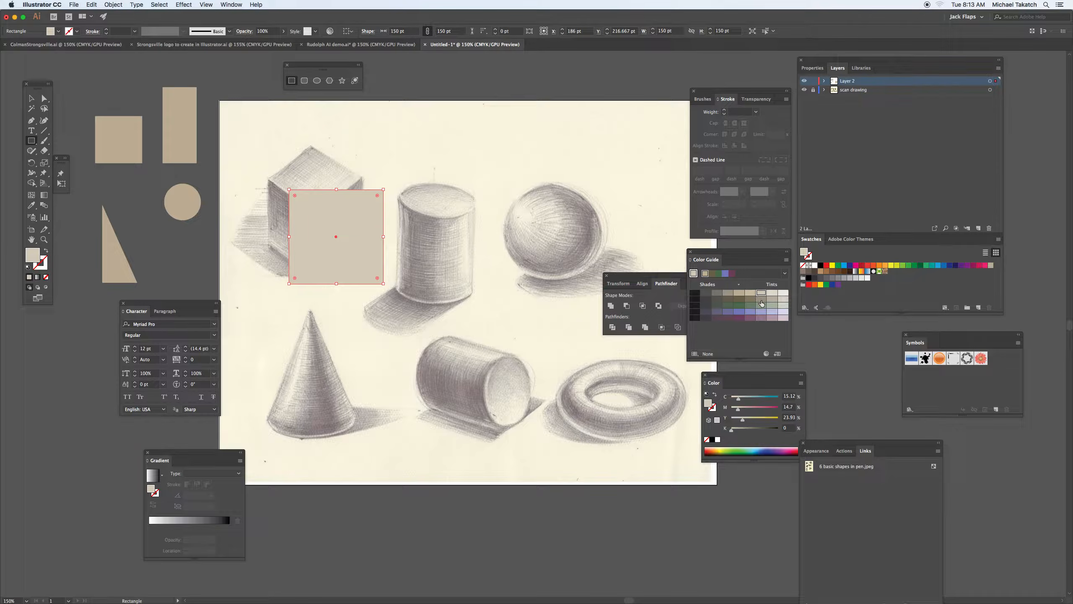
pyautogui.click(749, 311)
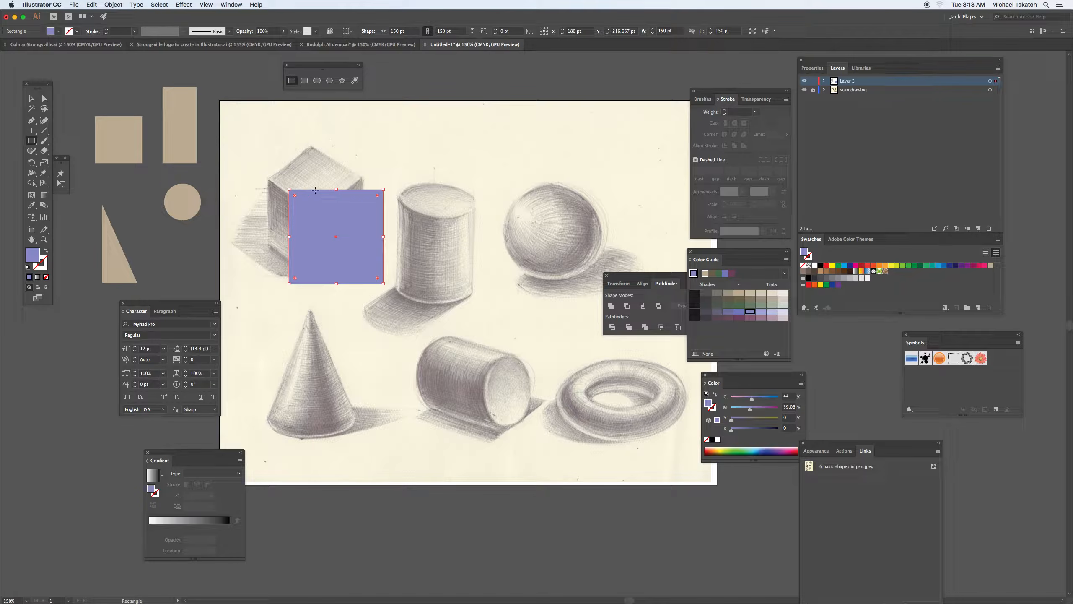
# Apply a 3D Extrude & Bevel effect to the square with the preview enabled.
pyautogui.click(184, 5)
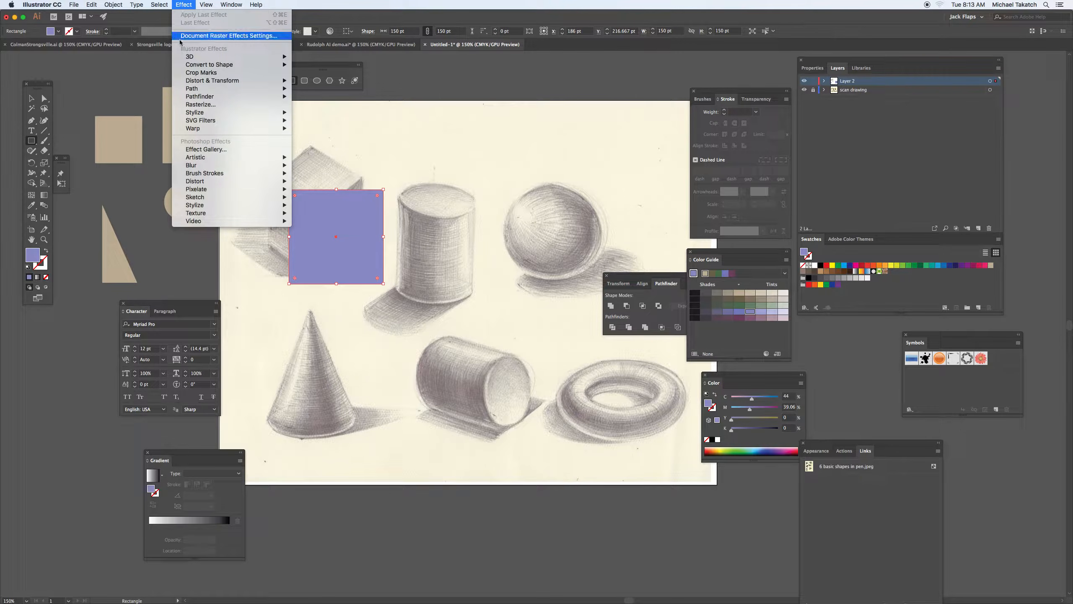
pyautogui.moveTo(191, 59)
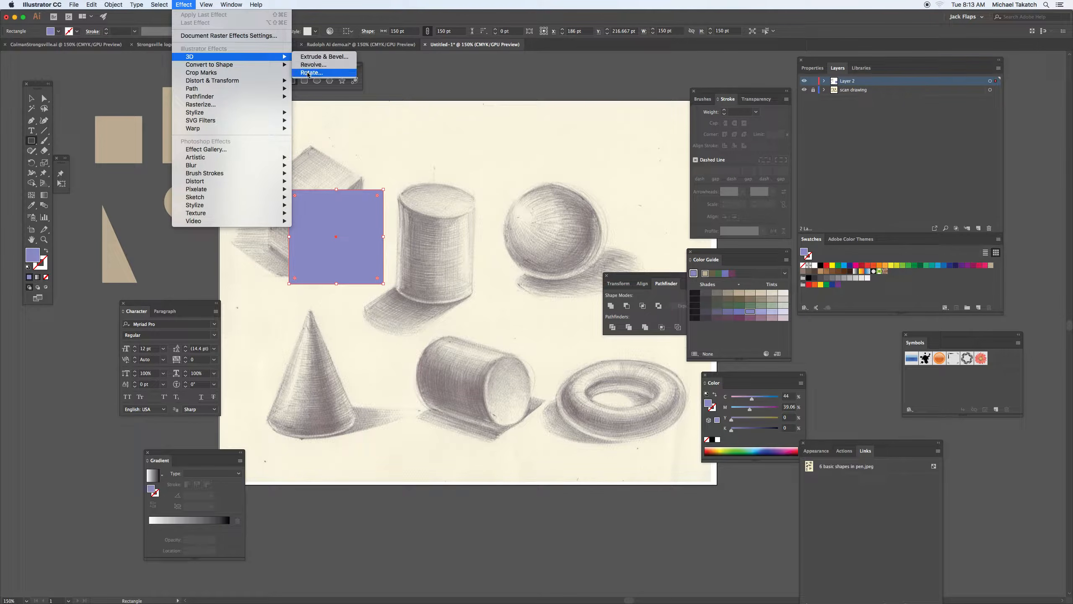
pyautogui.click(312, 57)
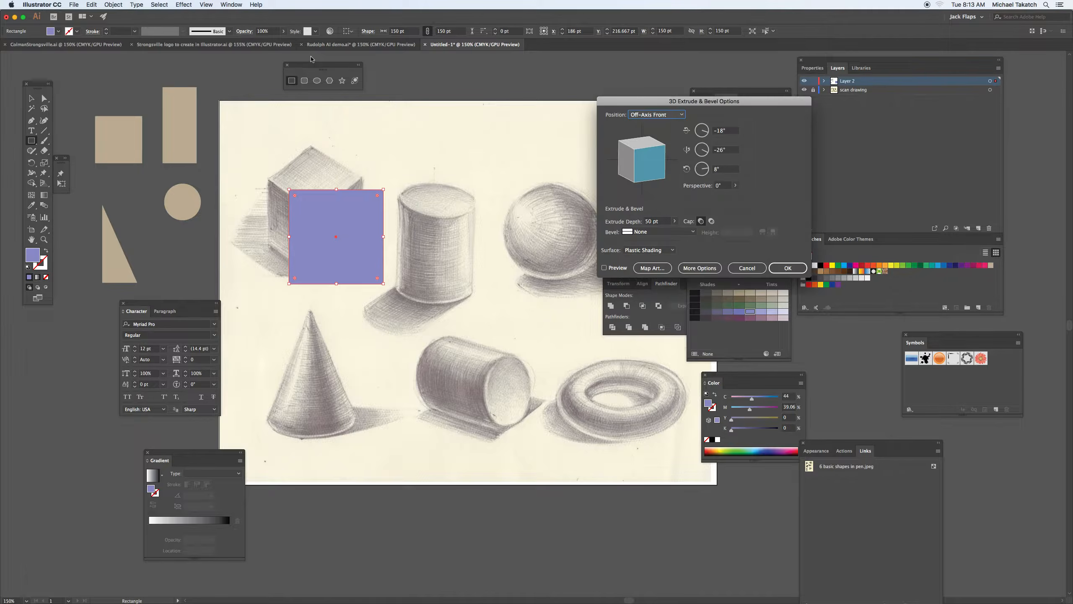
pyautogui.click(604, 267)
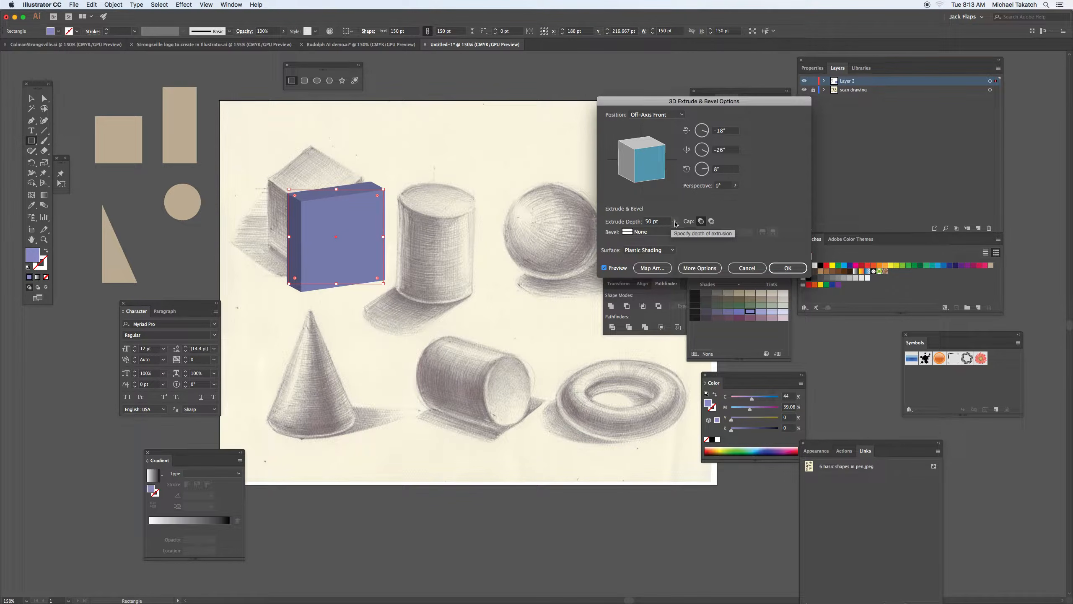
# Set the square's extrude depth to 177 pt so it forms a cube.
pyautogui.click(675, 221)
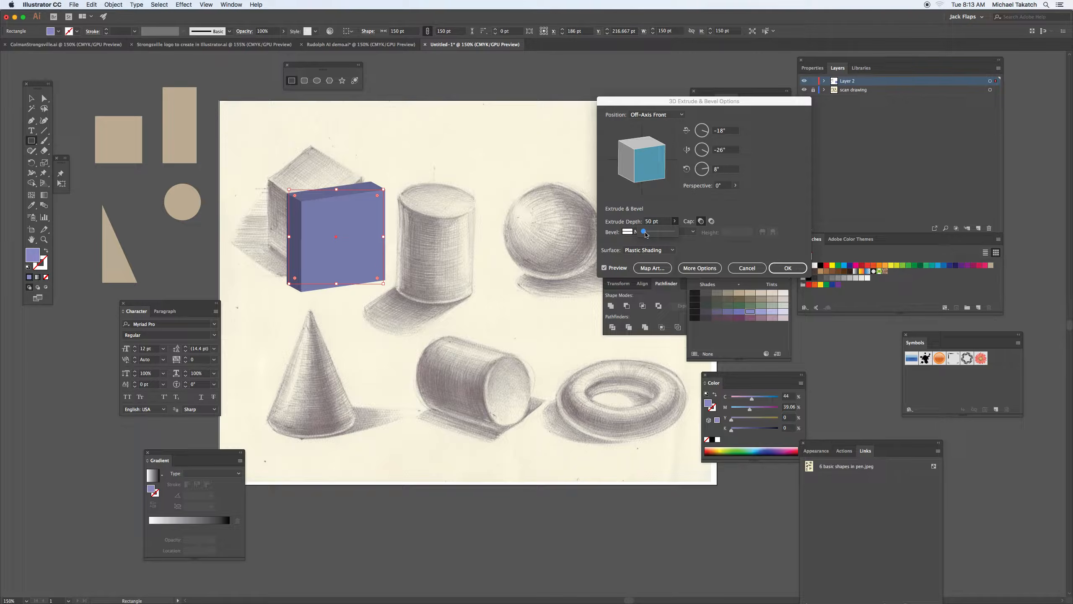
pyautogui.moveTo(646, 234); pyautogui.dragTo(646, 234)
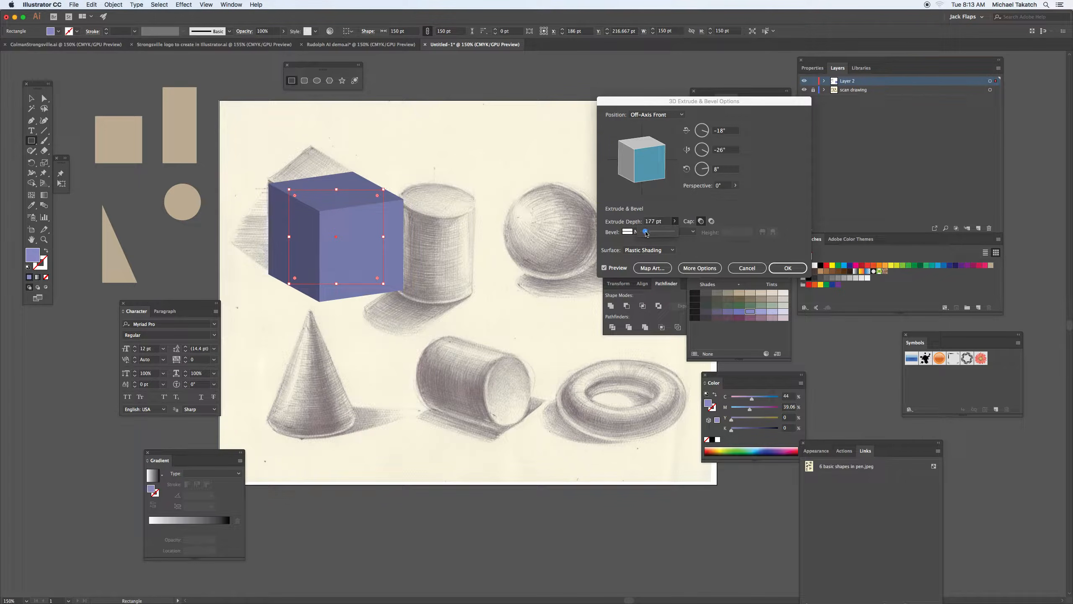
pyautogui.click(666, 222)
pyautogui.press('Down')
pyautogui.press('Down')
pyautogui.press('Down')
pyautogui.press('Down')
pyautogui.press('Down')
pyautogui.press('Up')
pyautogui.press('Up')
pyautogui.press('Up')
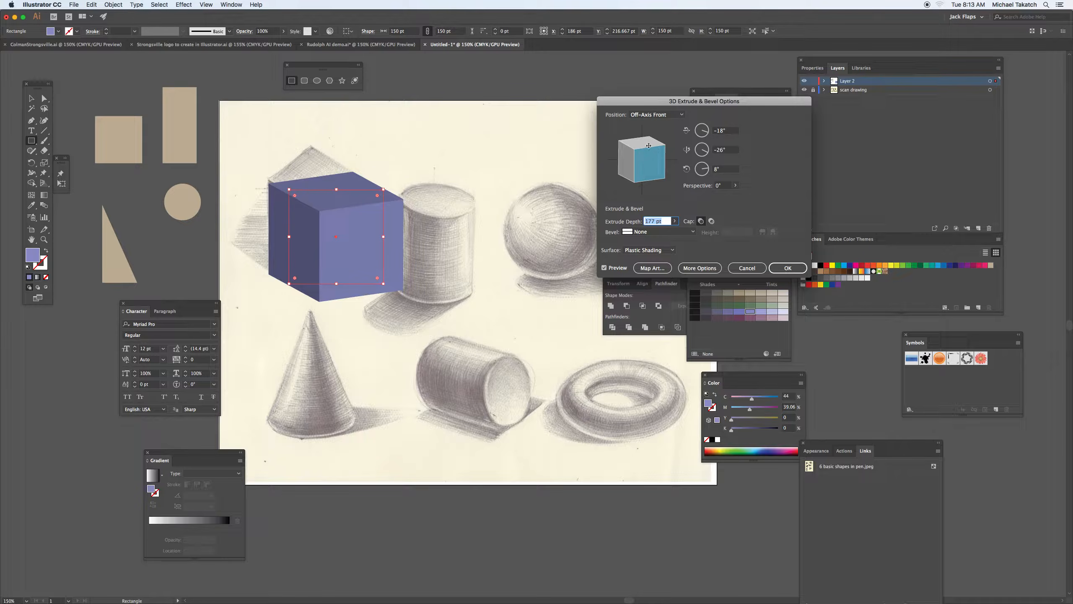
# Try a custom rotation of -31°, -9°, 42° and a Wireframe surface on the cube, and return to Plastic Shading.
pyautogui.moveTo(648, 147); pyautogui.dragTo(622, 159)
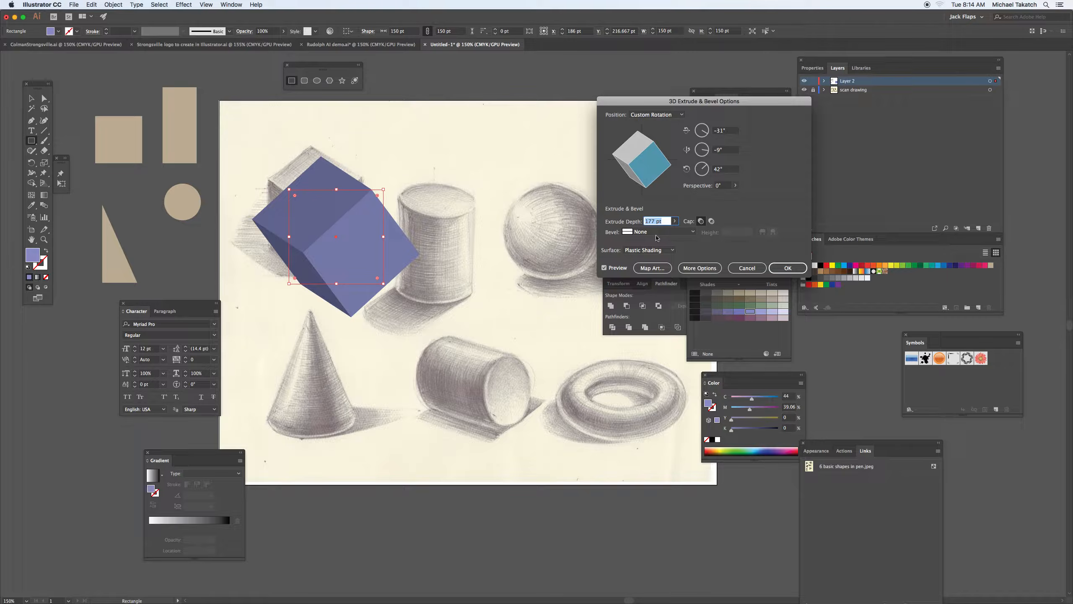
pyautogui.click(672, 249)
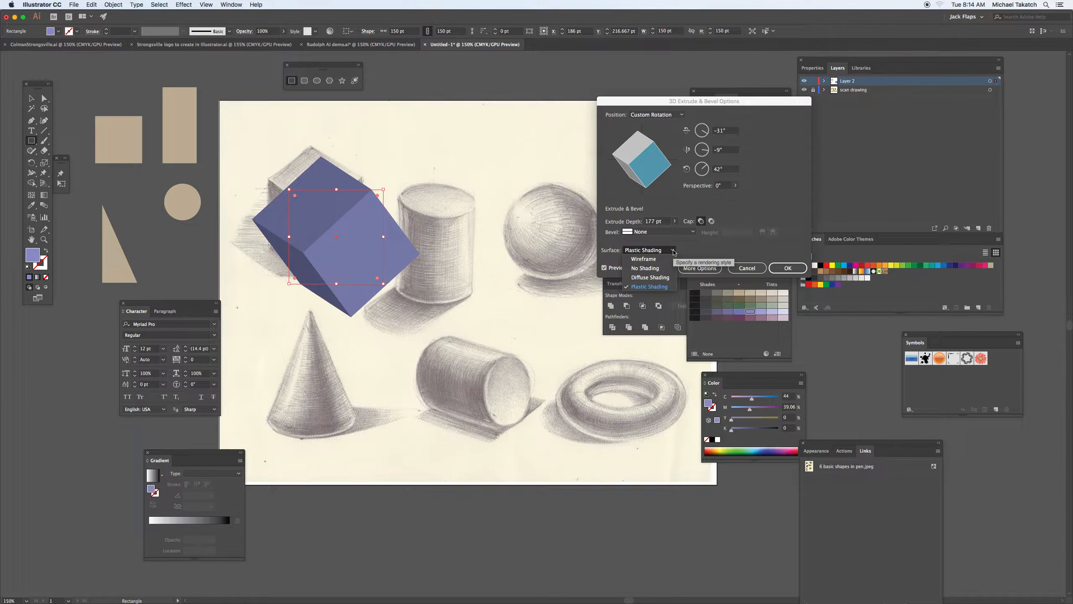
pyautogui.click(658, 260)
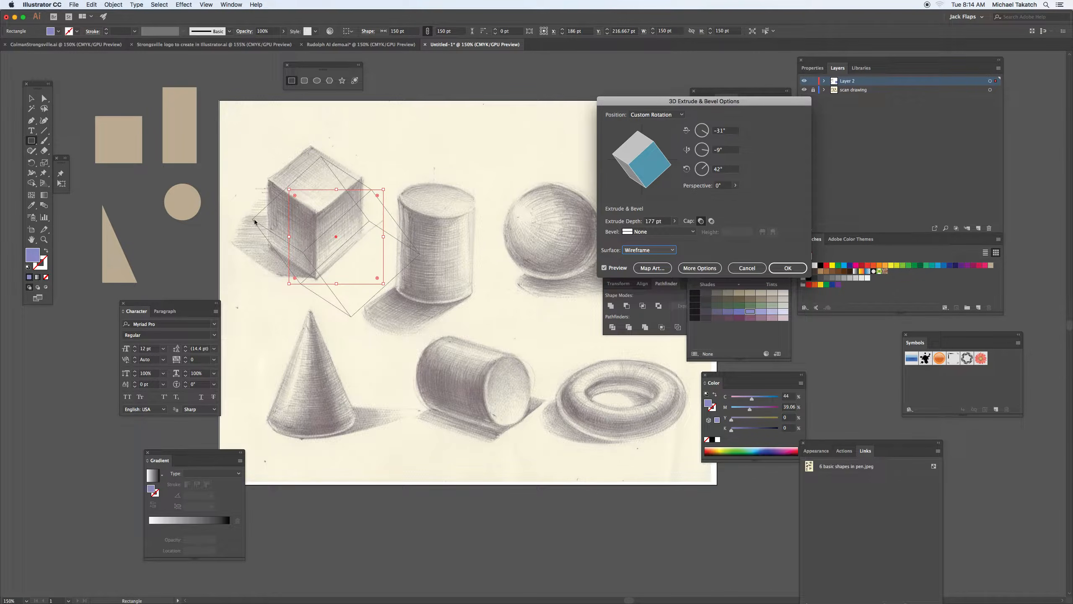
pyautogui.click(672, 250)
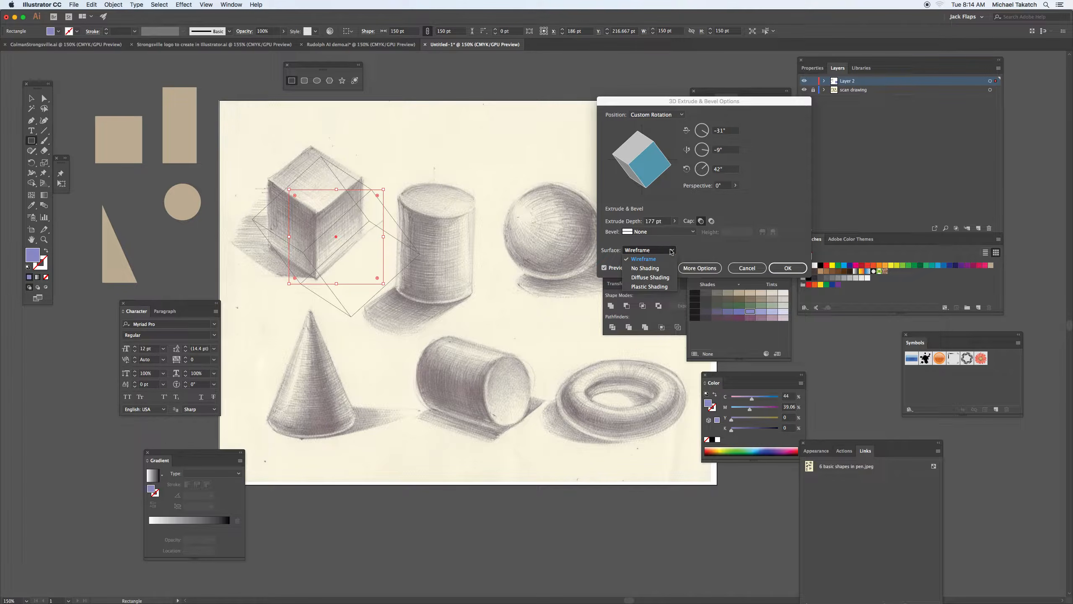
pyautogui.click(665, 286)
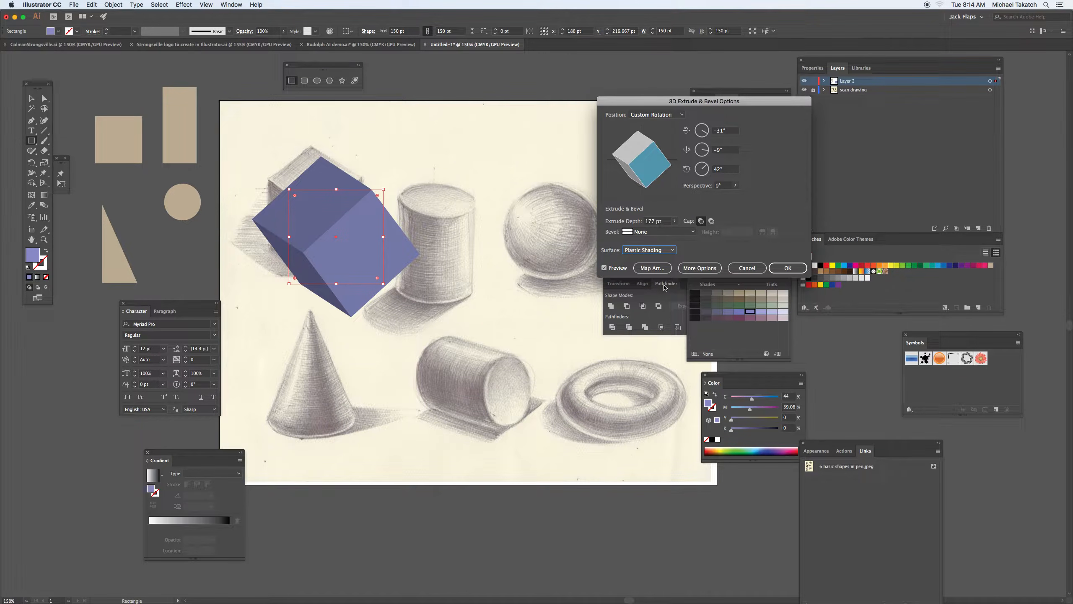
# Preview the cube in the Front position and set its position to Isometric Left.
pyautogui.click(681, 117)
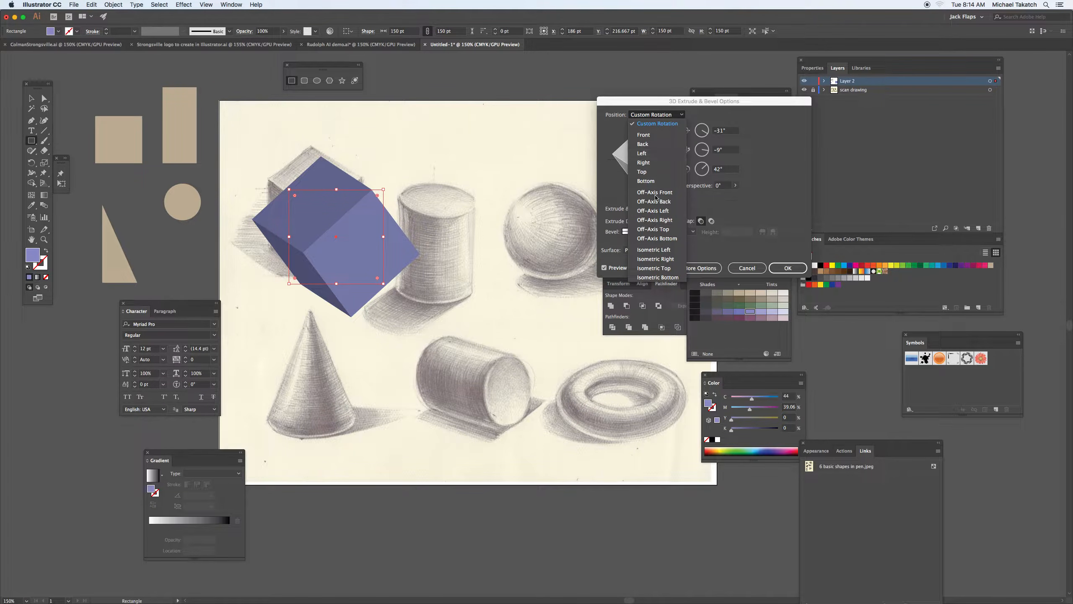
pyautogui.click(647, 135)
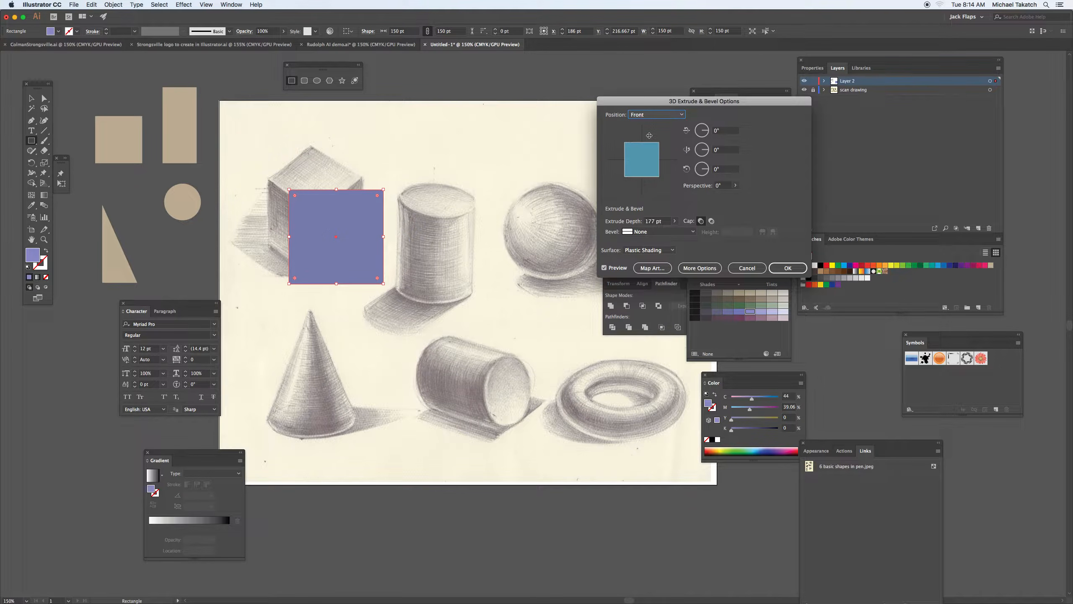
pyautogui.click(681, 115)
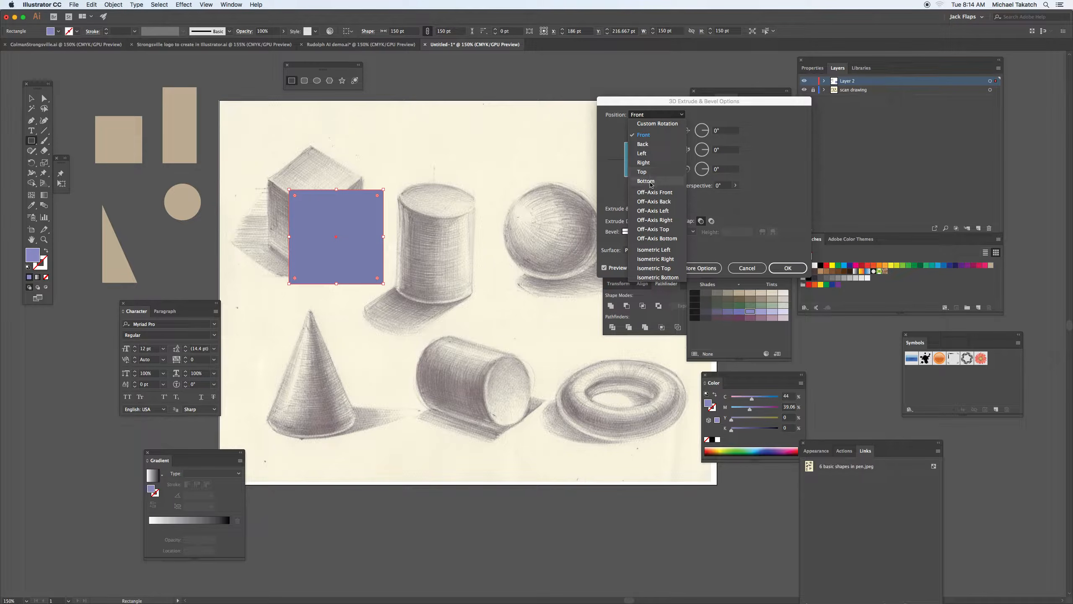
pyautogui.click(654, 250)
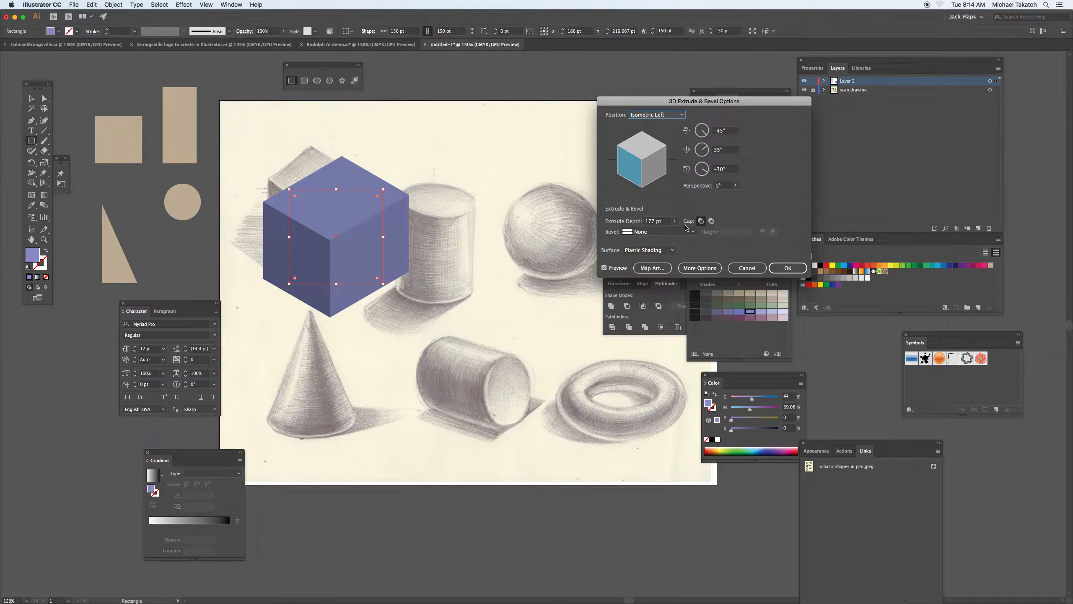
# Expand the 3D options, set the perspective to 75° and rotate the cube to -28°, 42°, -18°.
pyautogui.click(692, 269)
pyautogui.click(736, 186)
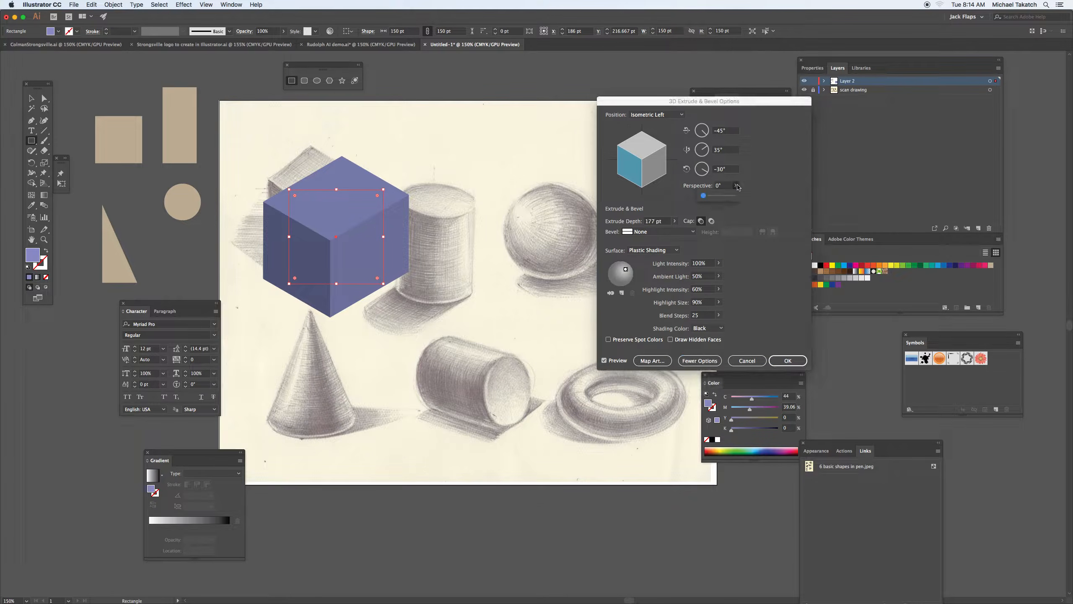
pyautogui.moveTo(704, 198); pyautogui.dragTo(718, 197)
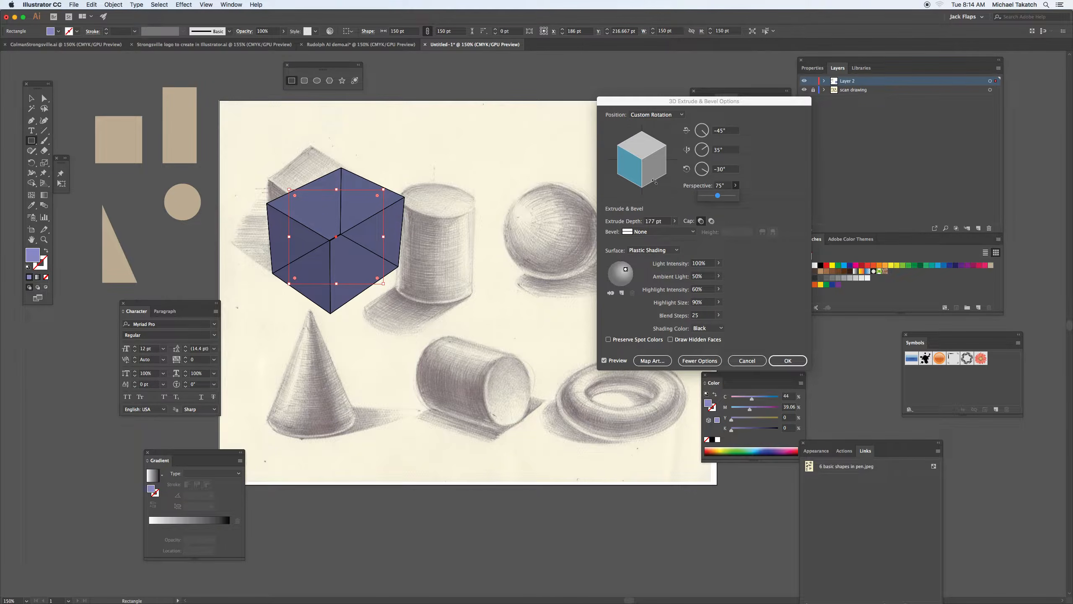
pyautogui.moveTo(640, 158); pyautogui.dragTo(644, 161)
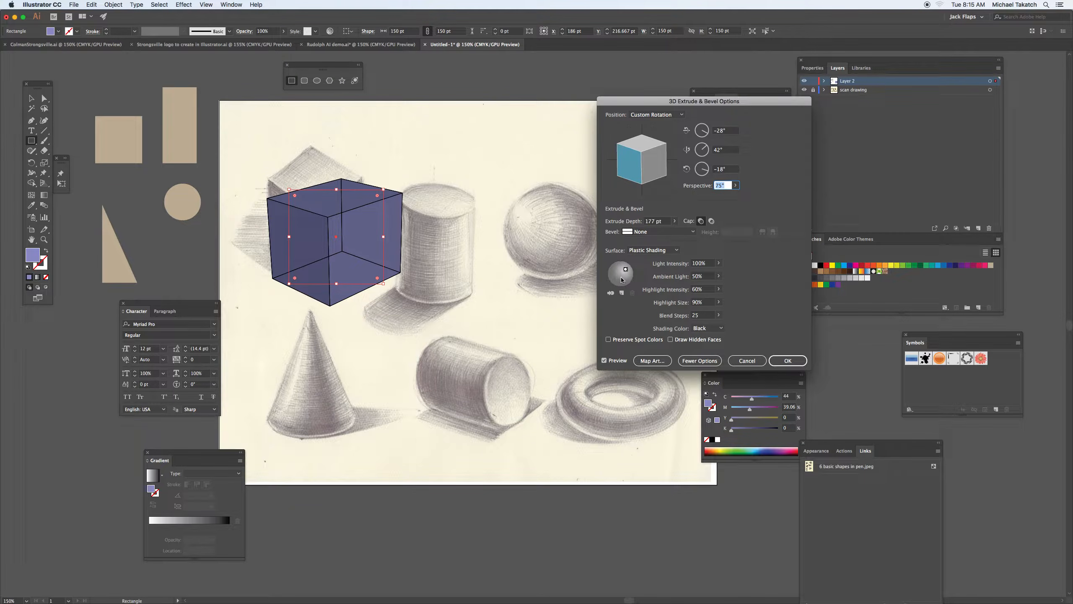
# Move the existing light toward the lighting sphere's upper right and add a second light near the same edge.
pyautogui.moveTo(626, 270); pyautogui.dragTo(629, 267)
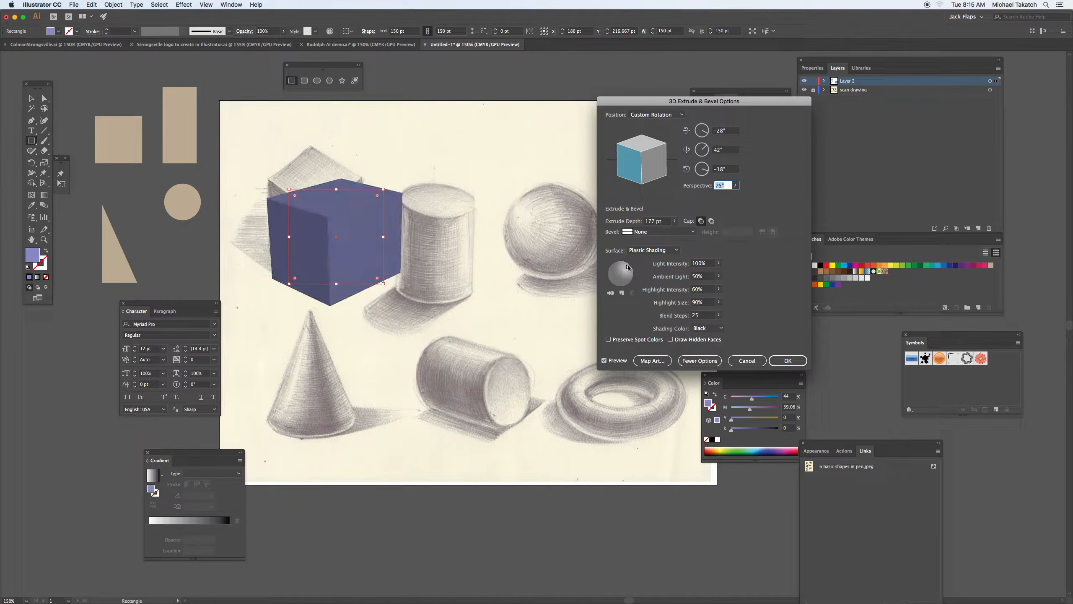
pyautogui.click(622, 292)
pyautogui.moveTo(620, 276); pyautogui.dragTo(632, 265)
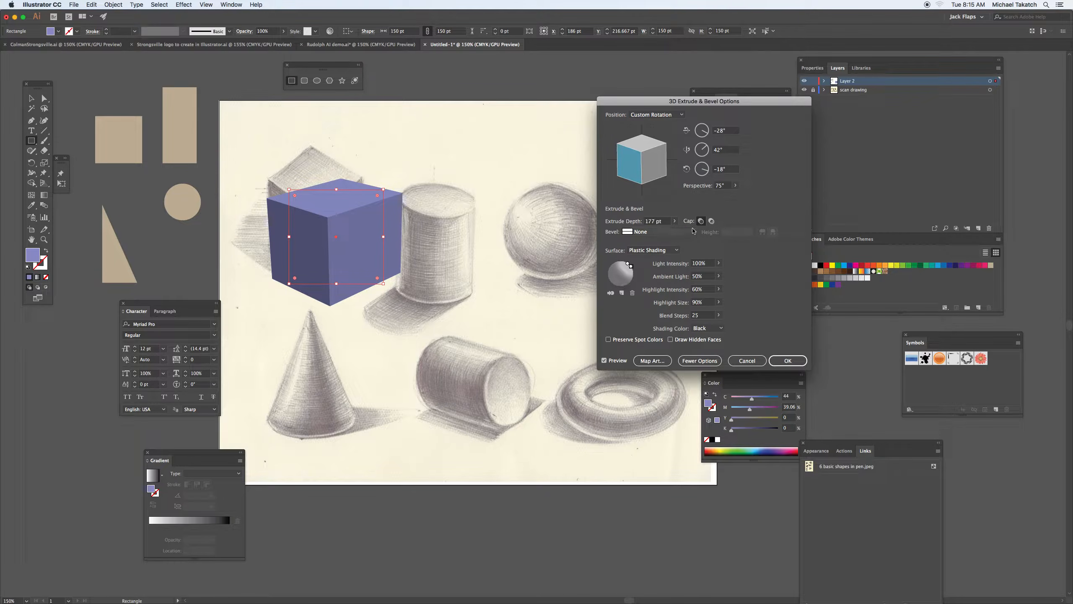
pyautogui.click(736, 187)
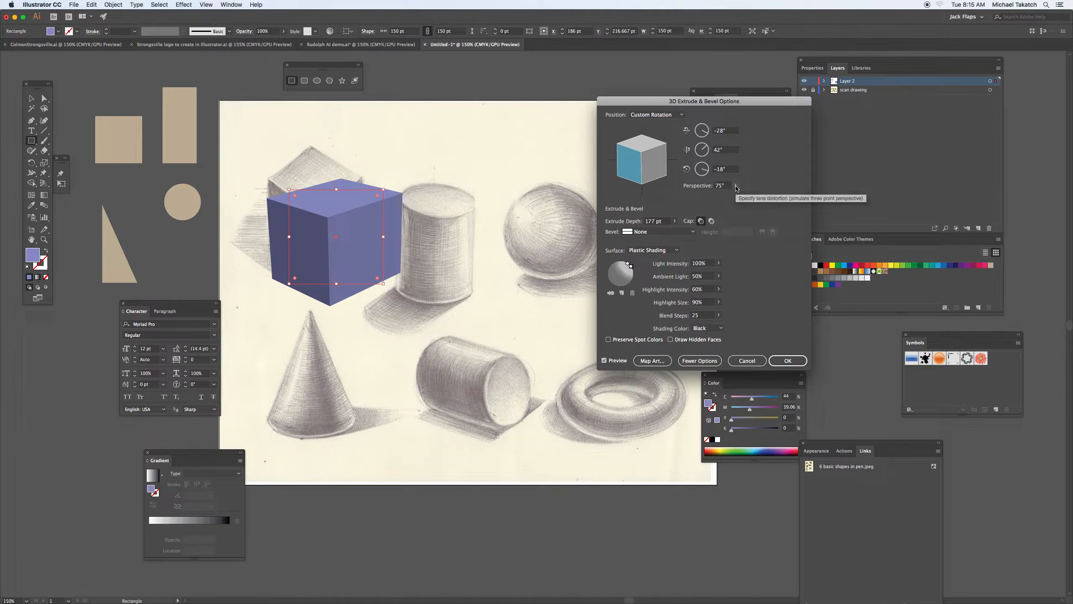
# Try a third light at the lighting sphere's lower-left and lower-right edges, and delete it.
pyautogui.click(621, 292)
pyautogui.moveTo(624, 274); pyautogui.dragTo(610, 281)
pyautogui.click(610, 293)
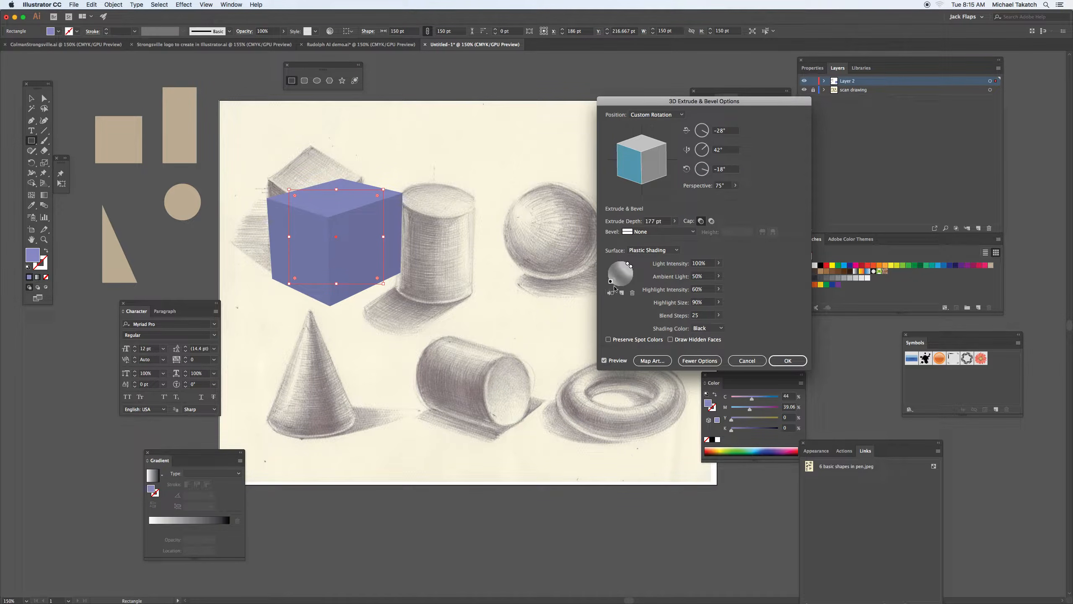
pyautogui.moveTo(610, 284)
pyautogui.mouseDown()
pyautogui.moveTo(630, 271)
pyautogui.moveTo(635, 286)
pyautogui.mouseUp()
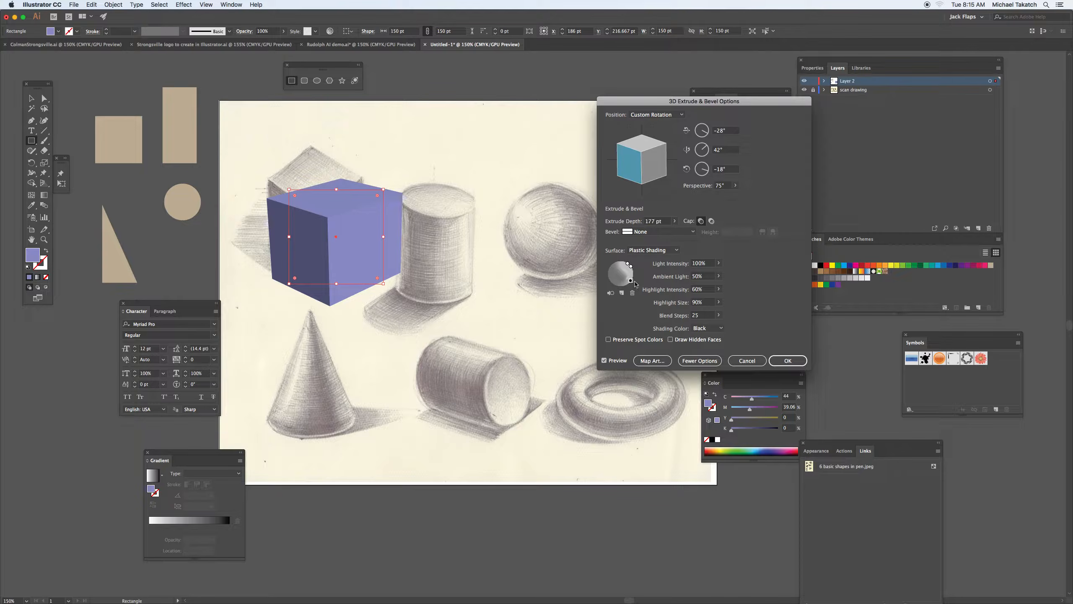
pyautogui.click(633, 293)
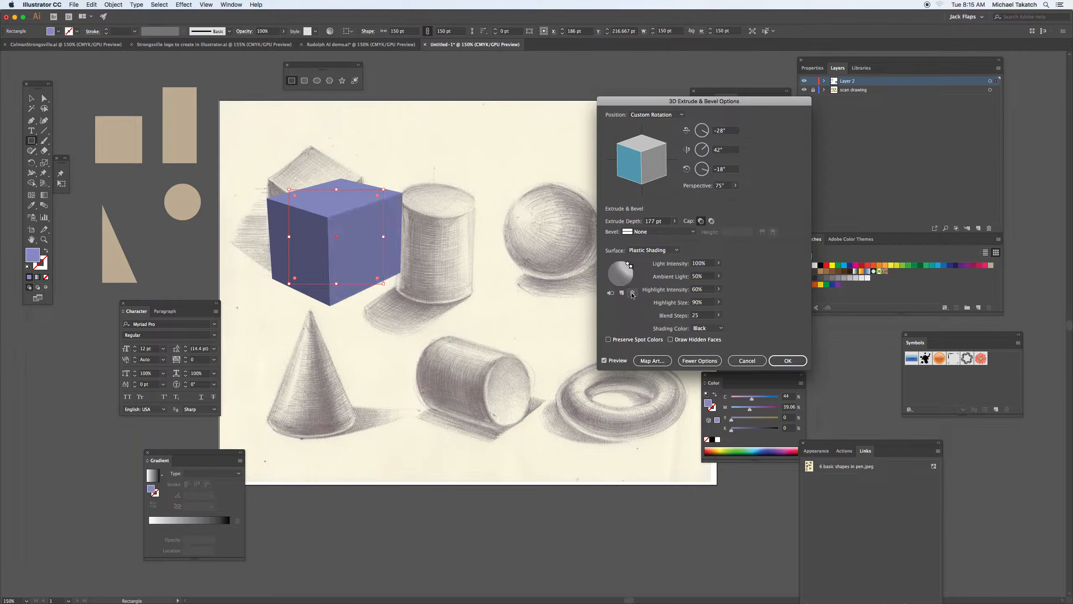
# Apply the cube's 3D settings and recolour its fill, trying green and dark blue before choosing light blue (C=70 M=15 Y=0 K=0).
pyautogui.click(786, 362)
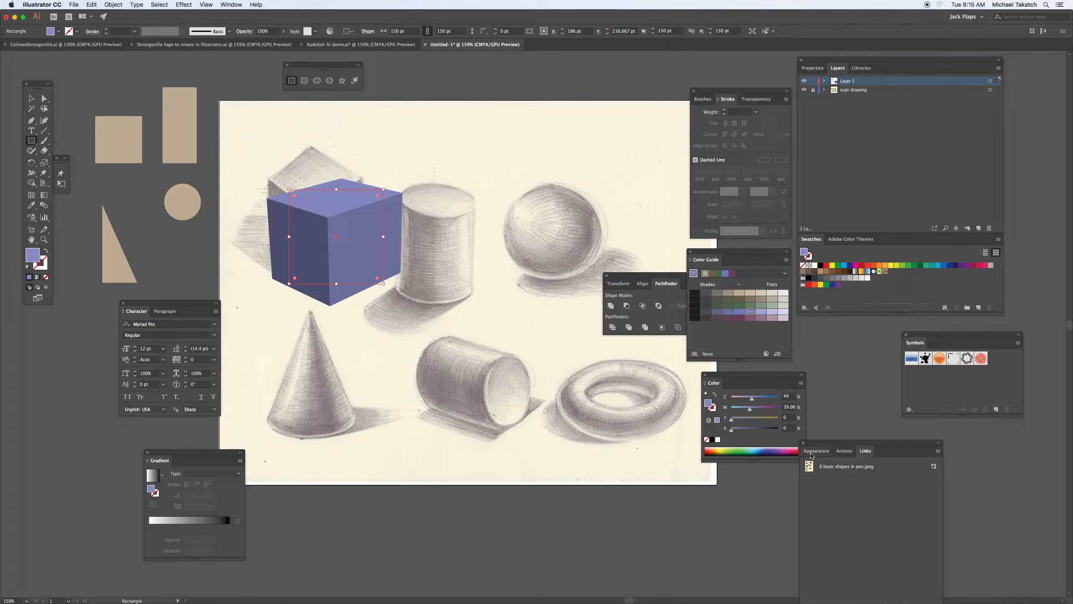
pyautogui.moveTo(811, 455); pyautogui.dragTo(508, 98)
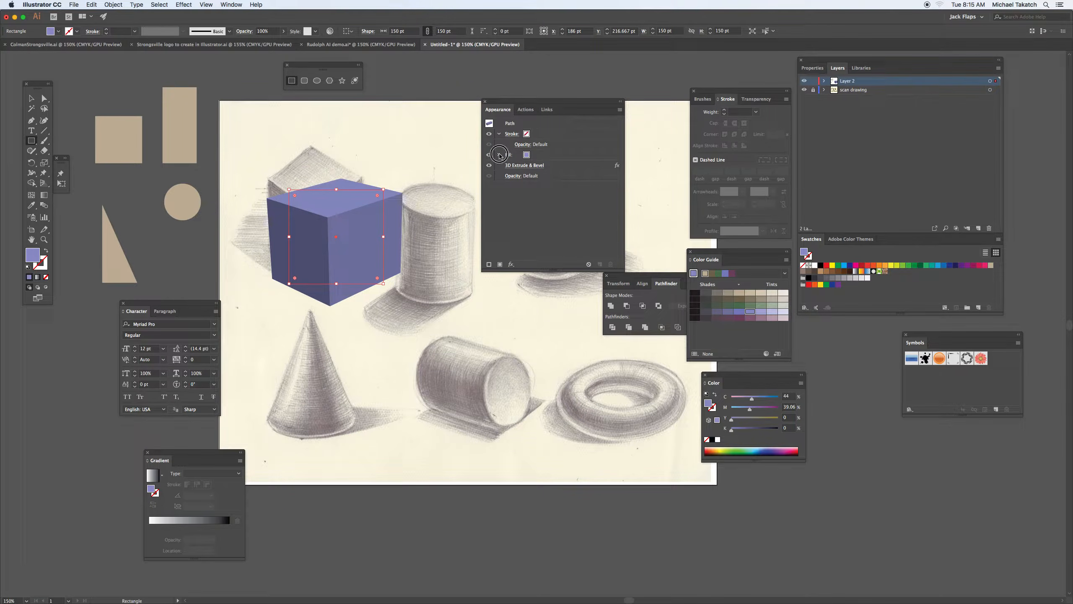
pyautogui.click(527, 156)
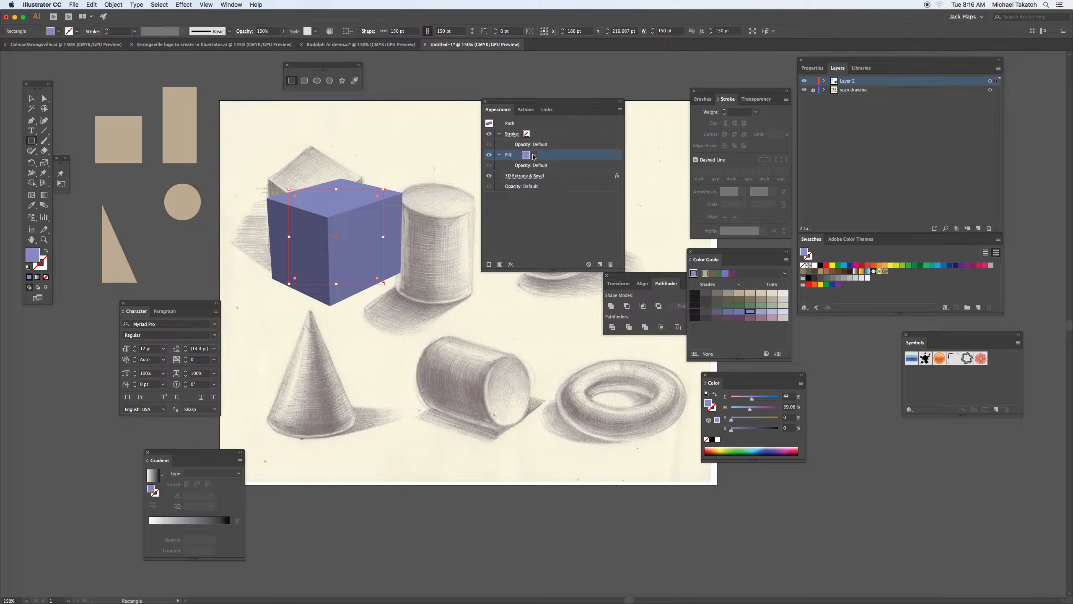
pyautogui.click(533, 156)
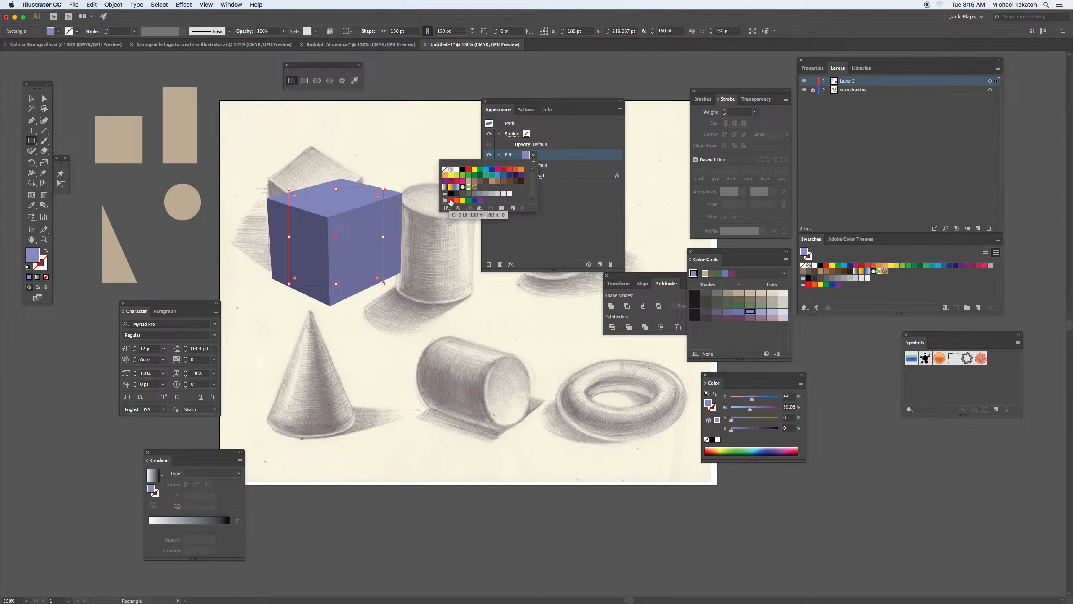
pyautogui.click(468, 176)
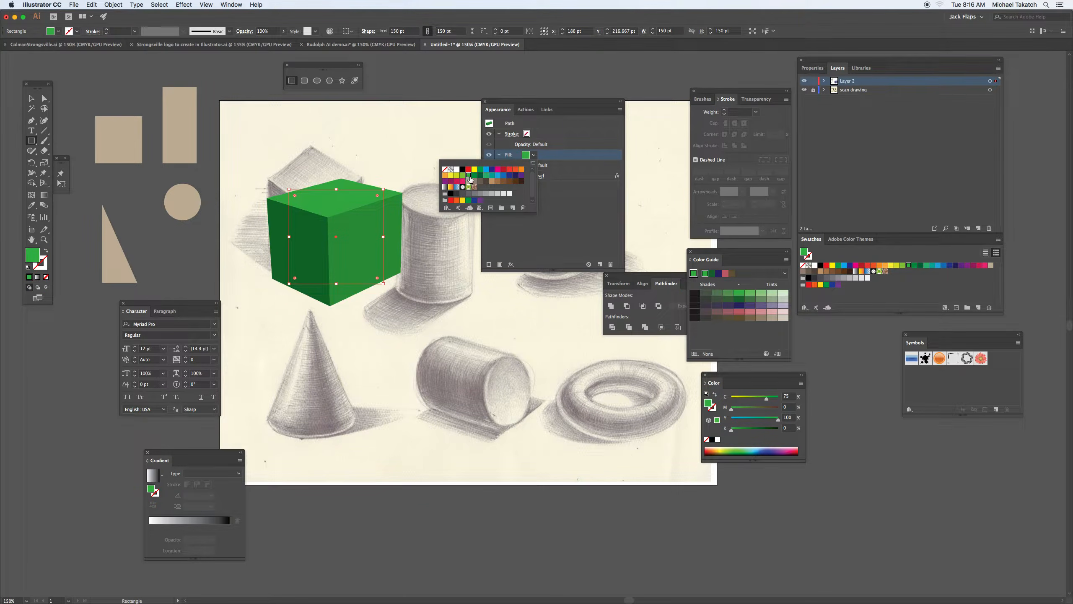
pyautogui.click(478, 180)
pyautogui.click(492, 170)
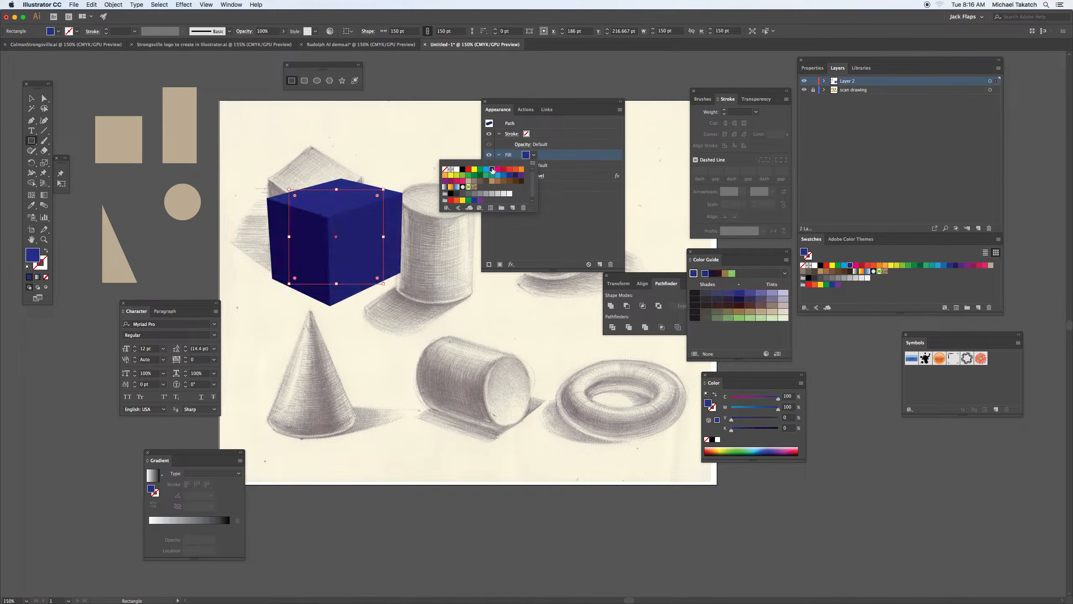
pyautogui.click(504, 177)
pyautogui.click(497, 174)
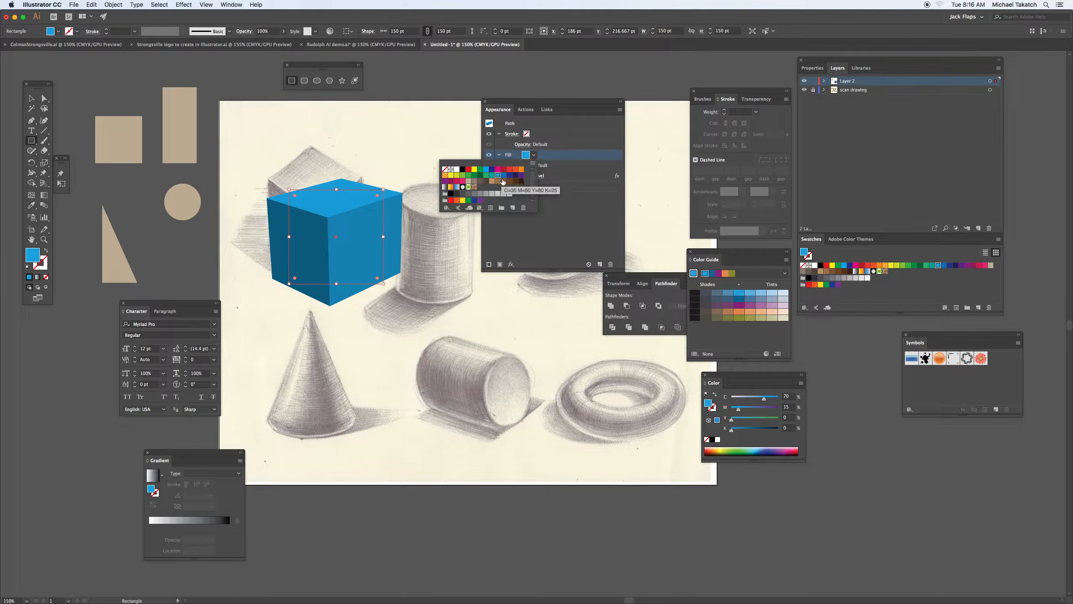
pyautogui.click(575, 101)
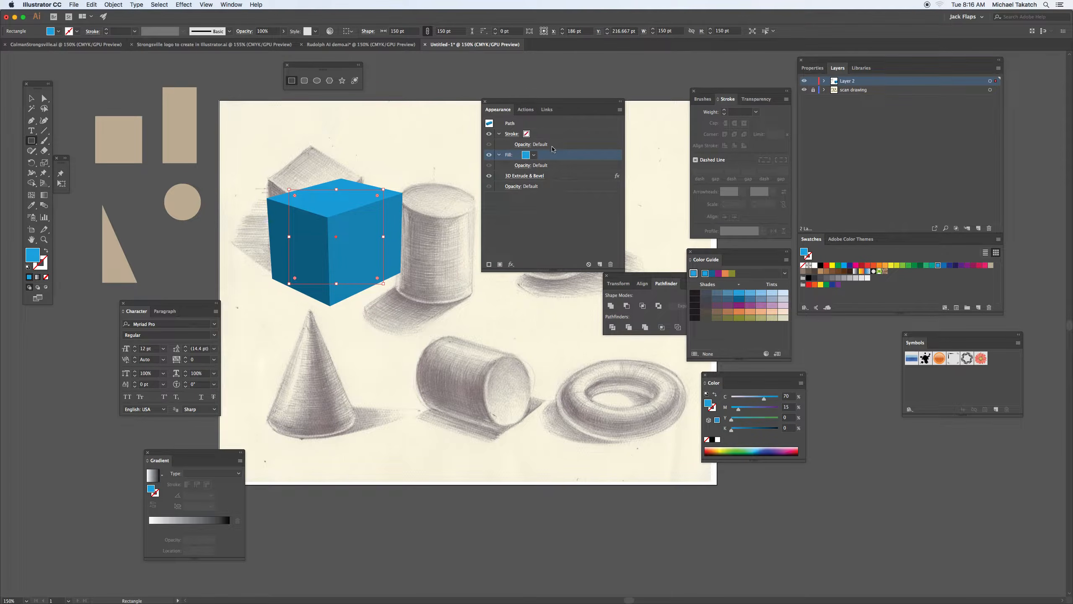
# Review the cube's applied 3D Extrude & Bevel settings with the preview on, leaving them unchanged.
pyautogui.click(525, 176)
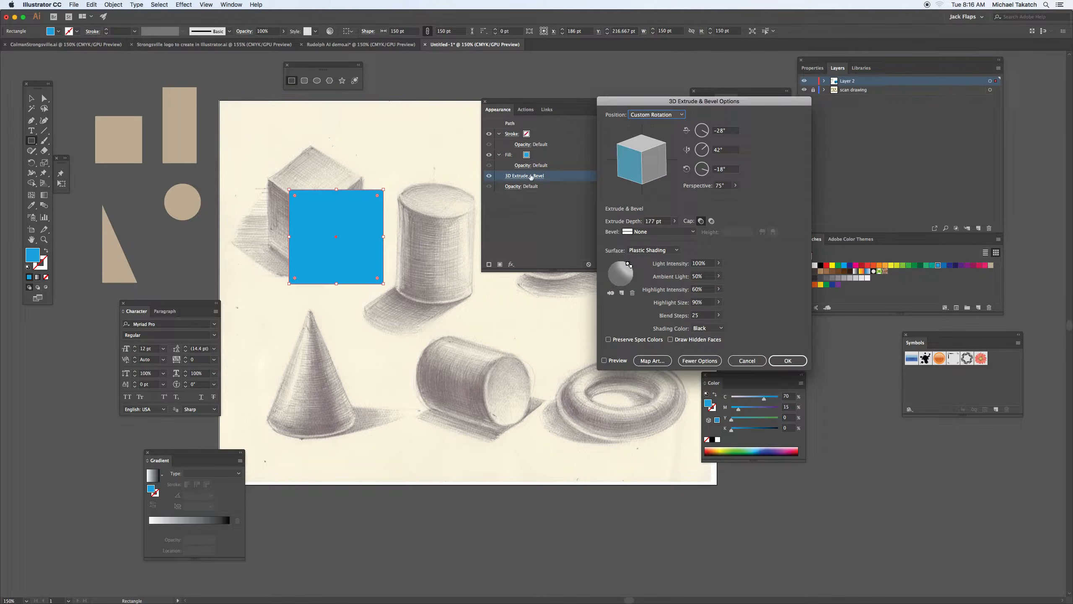
pyautogui.click(605, 360)
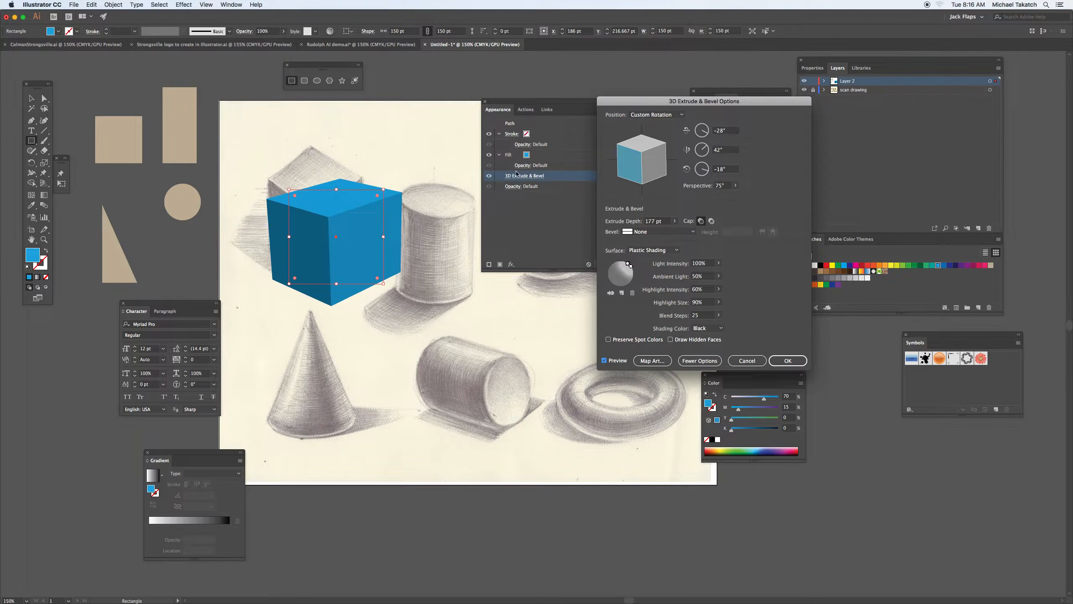
pyautogui.click(757, 360)
# Clear the view of the artwork, move the cube up to about X 162 pt, Y 111 pt, and deselect it.
pyautogui.moveTo(601, 106); pyautogui.dragTo(670, 368)
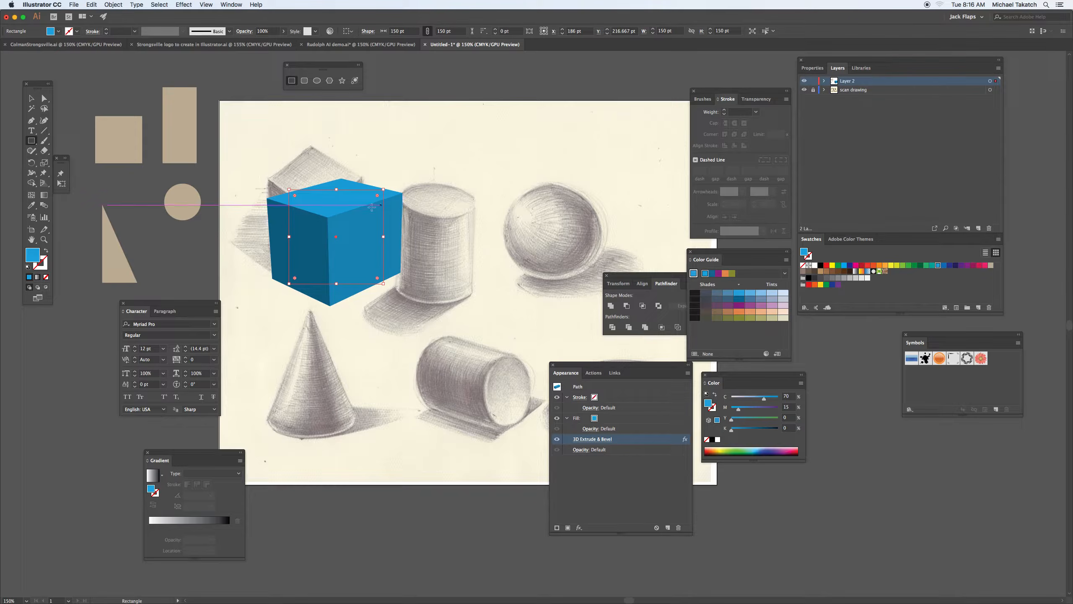
pyautogui.press('v')
pyautogui.moveTo(357, 231); pyautogui.dragTo(340, 163)
pyautogui.click(417, 202)
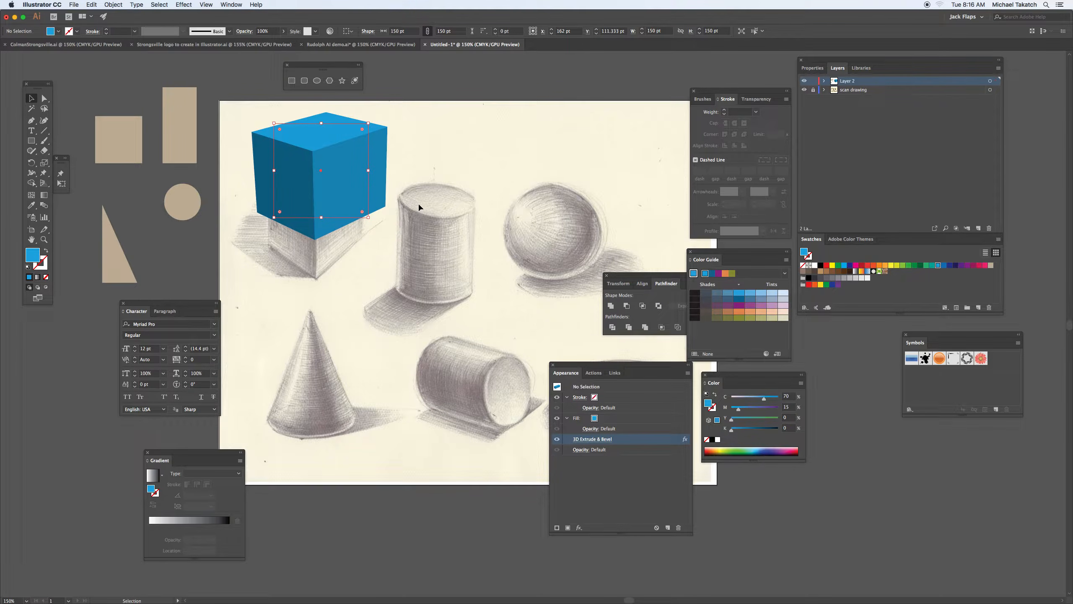
# Draw a rectangle about 68 × 191 pt over the right half of the upright cylinder sketch and fill it with orange.
pyautogui.click(31, 141)
pyautogui.moveTo(441, 179); pyautogui.dragTo(484, 299)
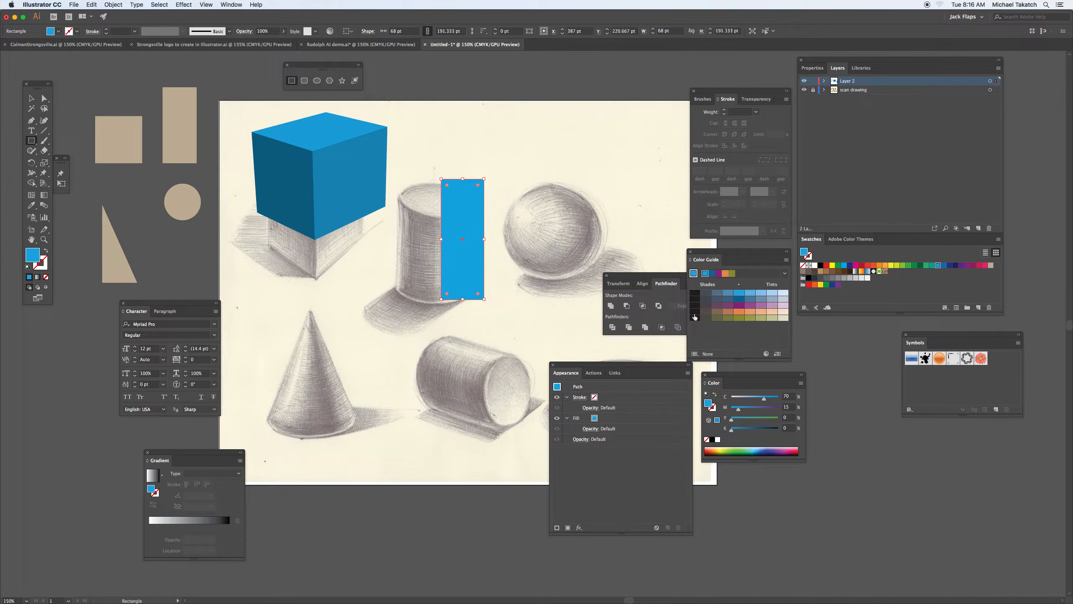
pyautogui.click(739, 312)
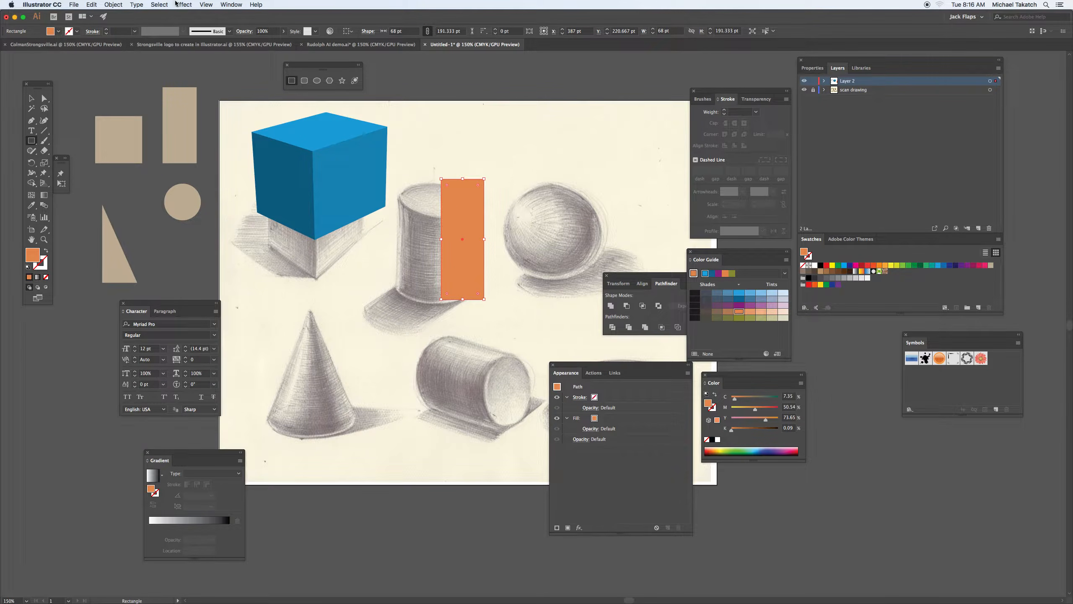
# Revolve the orange rectangle 360° from its left edge and add a second light near the lighting sphere's lower-right edge.
pyautogui.click(177, 4)
pyautogui.moveTo(253, 57)
pyautogui.click(306, 64)
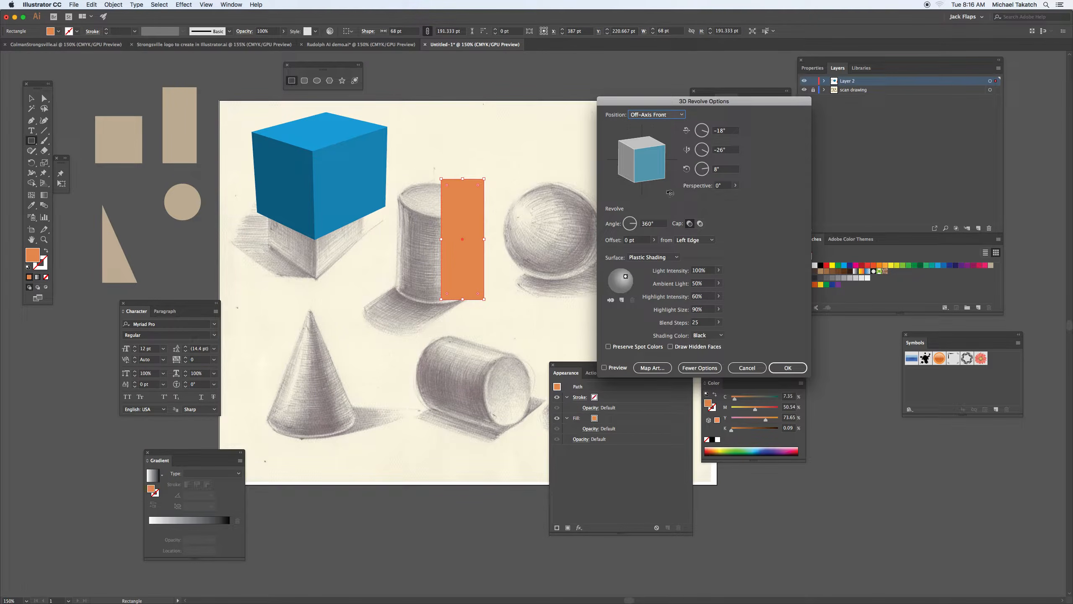
pyautogui.click(607, 368)
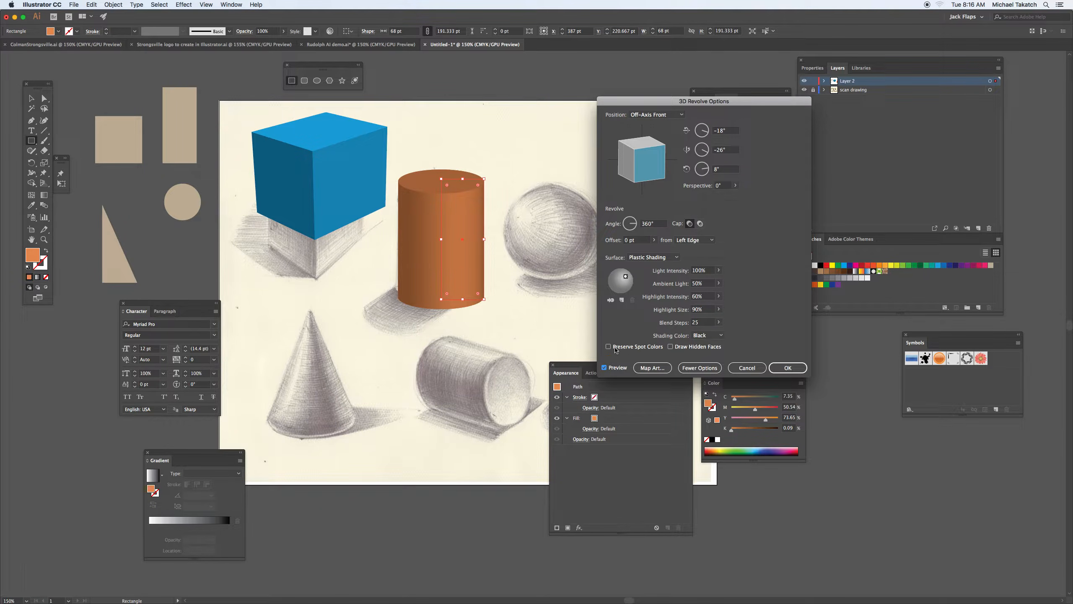
pyautogui.click(622, 300)
pyautogui.moveTo(621, 281)
pyautogui.mouseDown()
pyautogui.moveTo(639, 274)
pyautogui.moveTo(630, 292)
pyautogui.mouseUp()
pyautogui.click(788, 367)
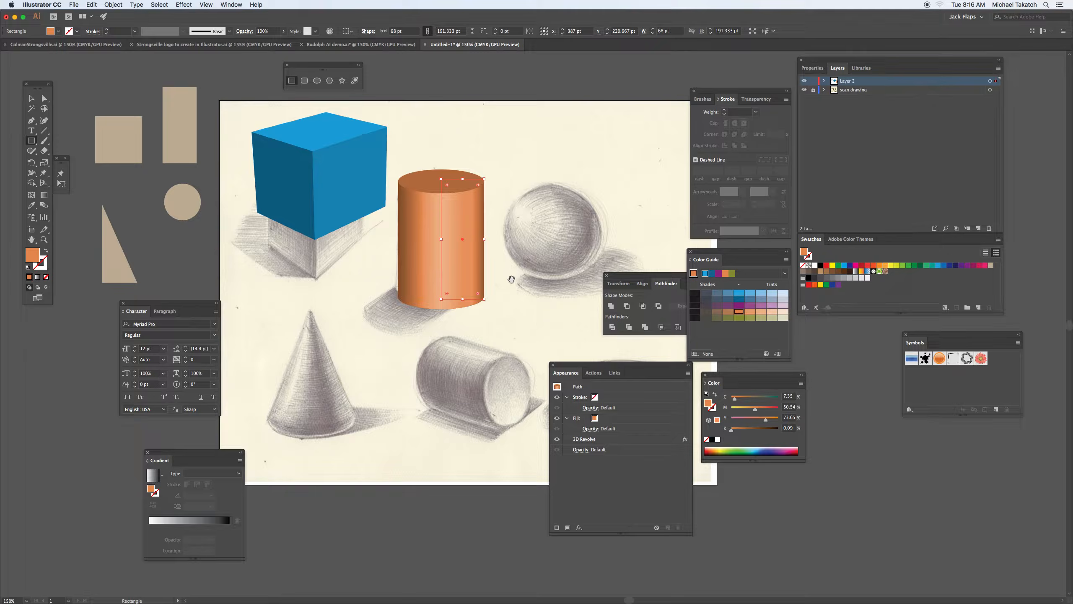
# Draw a rectangle about 85 × 211 pt over the right half of the lying cylinder sketch and fill it with olive green.
pyautogui.moveTo(511, 280); pyautogui.dragTo(445, 206)
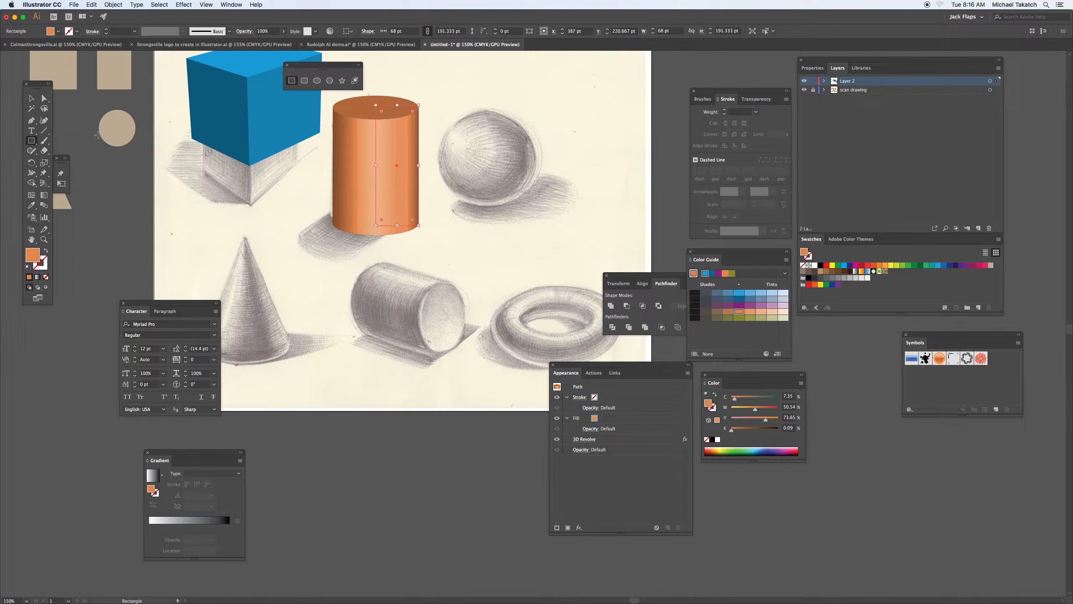
pyautogui.moveTo(397, 272); pyautogui.dragTo(450, 405)
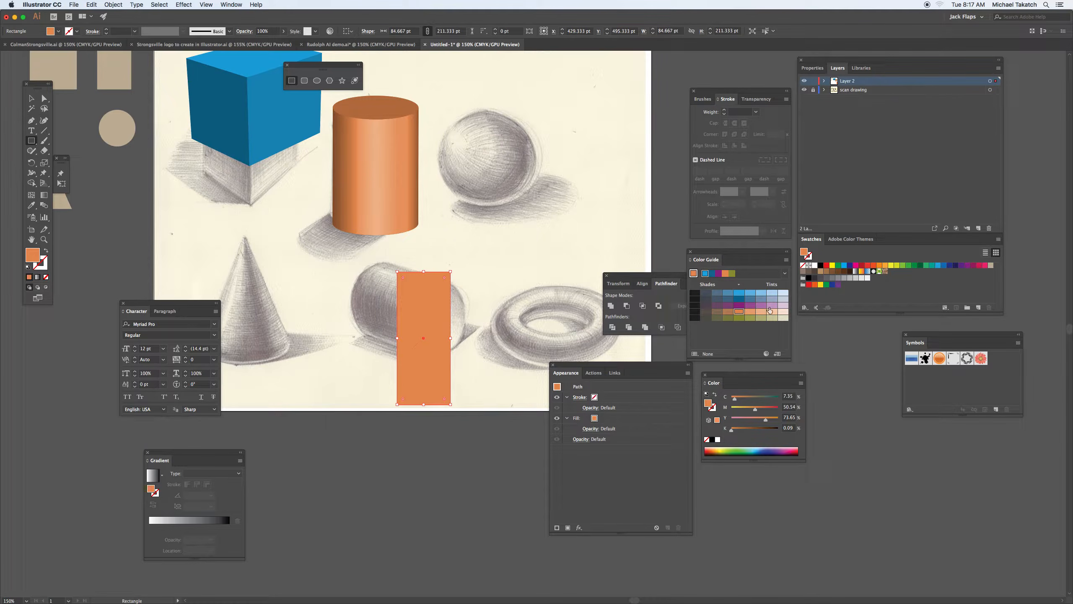
pyautogui.click(750, 318)
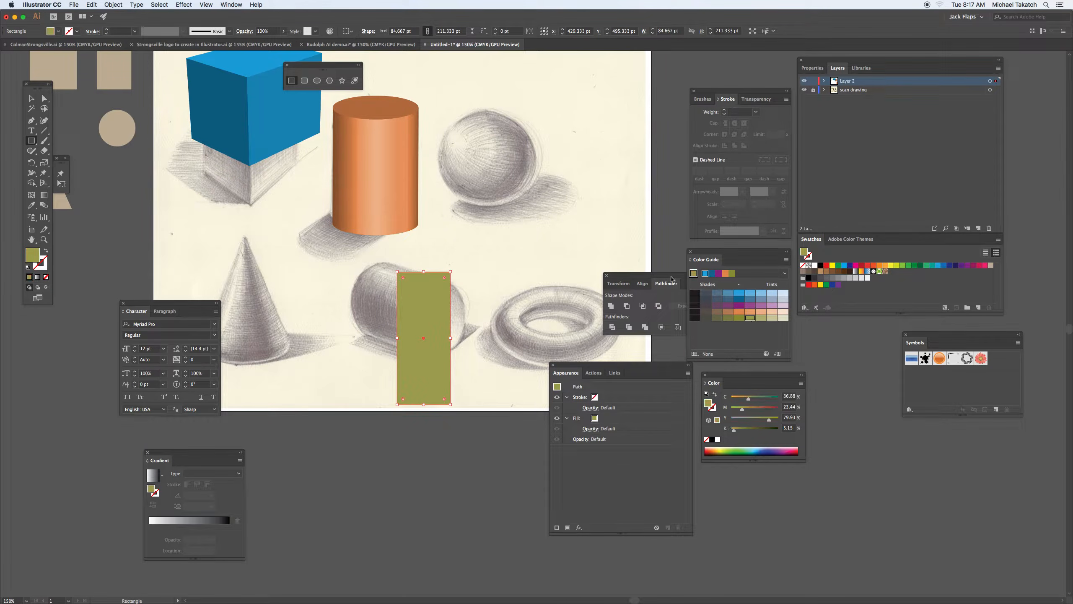
# Preview a 360° revolve of the green rectangle, shift its light slightly left, and rotate it to -103°, -26°, 6°.
pyautogui.click(185, 5)
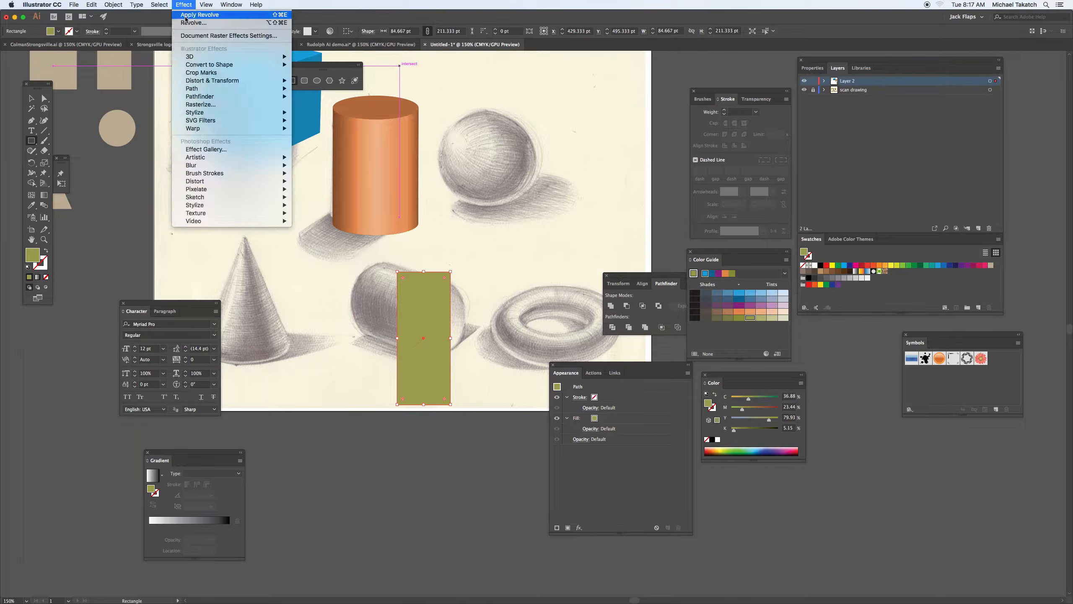
pyautogui.moveTo(271, 57)
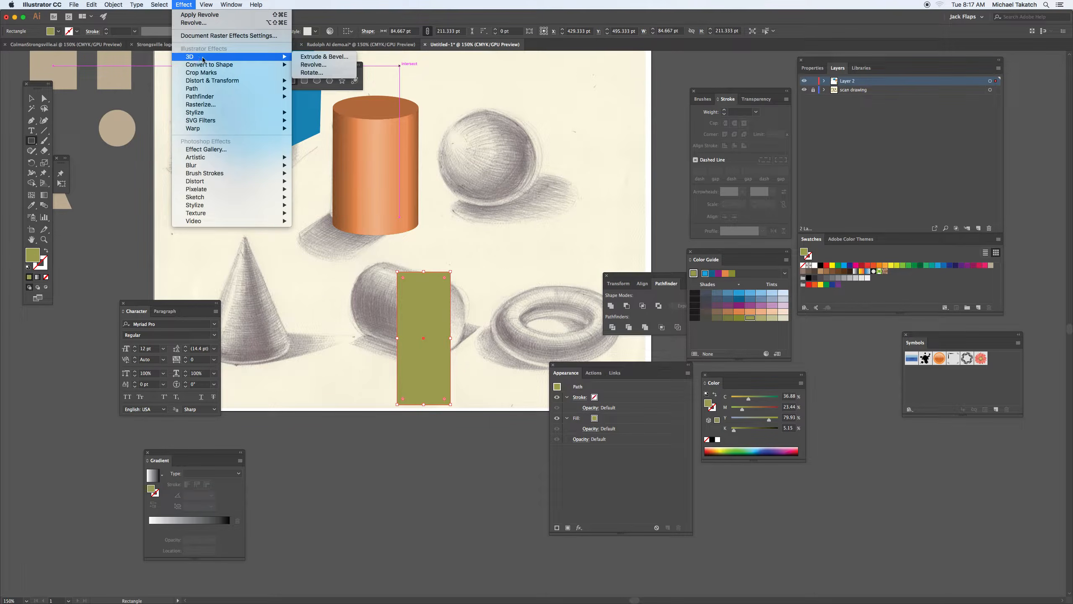
pyautogui.click(333, 65)
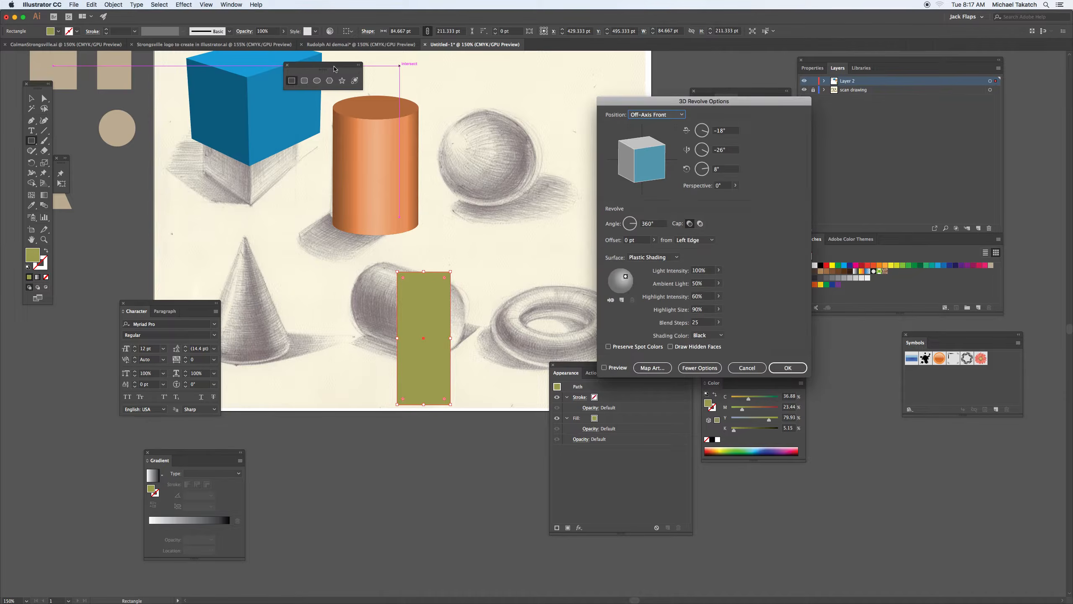
pyautogui.click(611, 368)
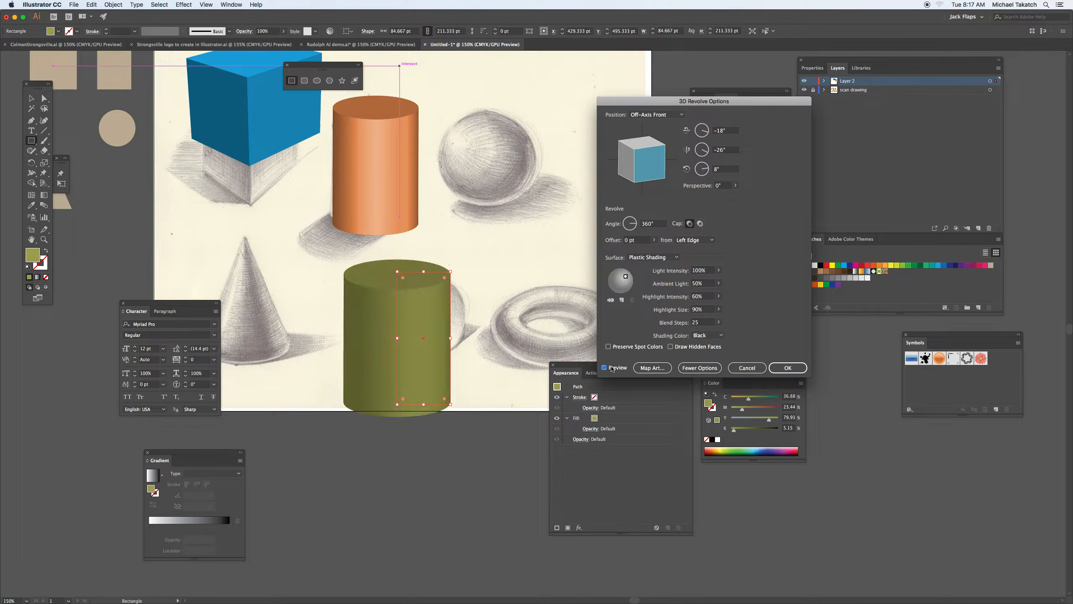
pyautogui.moveTo(626, 276); pyautogui.dragTo(622, 276)
pyautogui.moveTo(648, 156)
pyautogui.mouseDown()
pyautogui.moveTo(653, 186)
pyautogui.moveTo(666, 169)
pyautogui.moveTo(657, 140)
pyautogui.mouseUp()
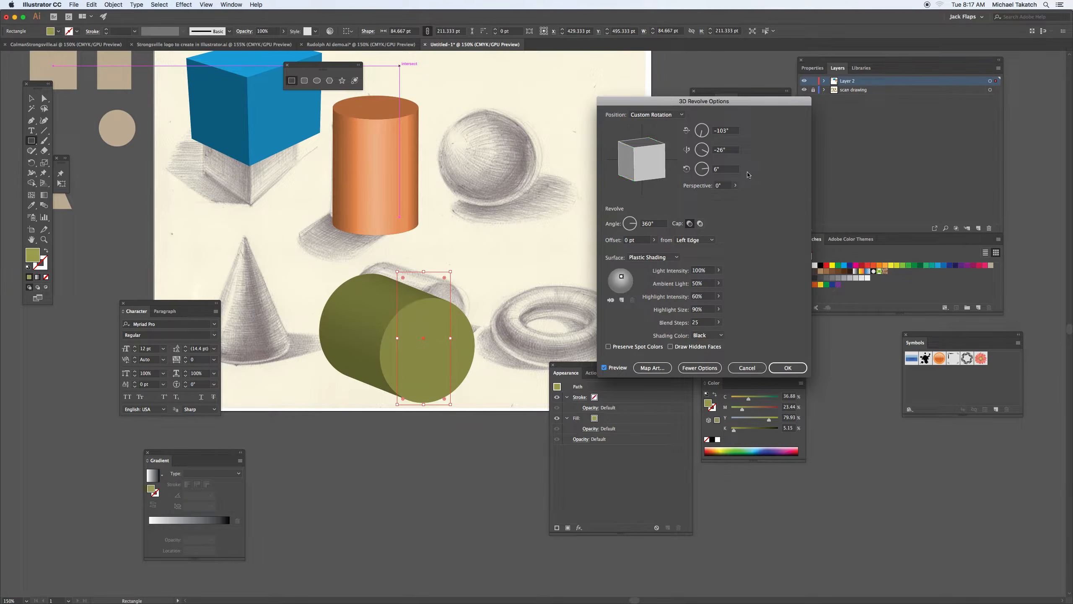
# Set the green cylinder's Z rotation to 0° and its perspective to 51°.
pyautogui.click(703, 166)
pyautogui.write('0')
pyautogui.click(727, 150)
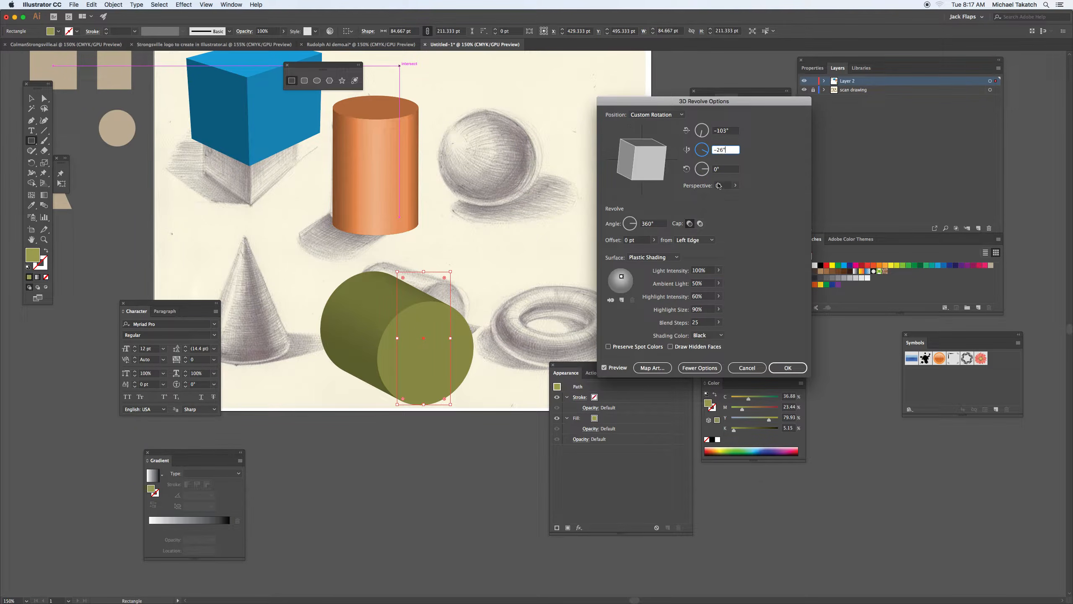
pyautogui.click(736, 185)
pyautogui.moveTo(704, 195); pyautogui.dragTo(714, 197)
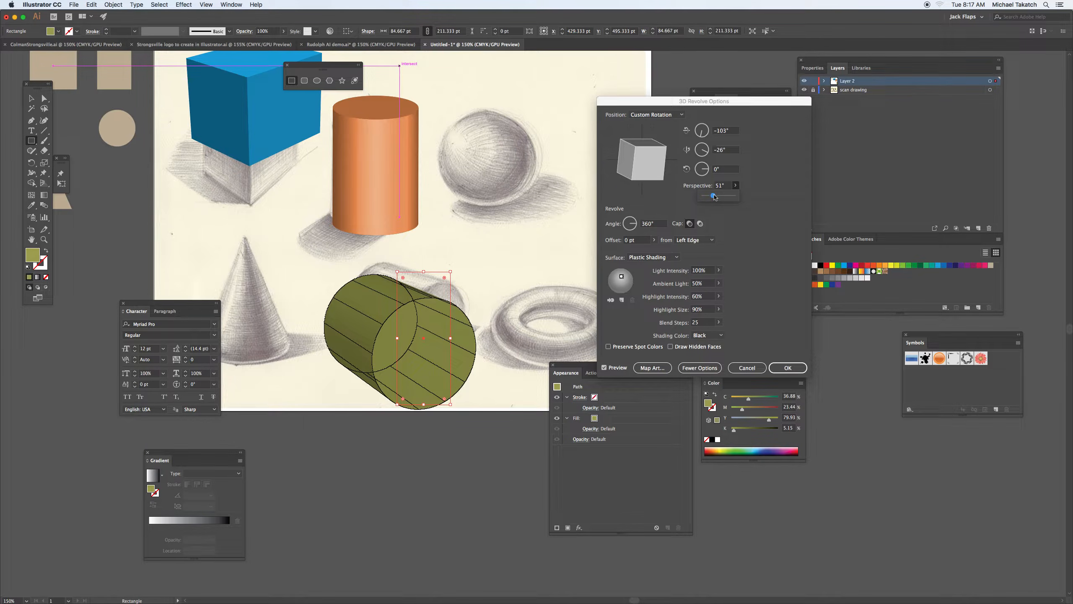
# Move the green cylinder's light to the sphere's upper right, add a second light near the right edge, and apply the revolve.
pyautogui.click(622, 277)
pyautogui.moveTo(622, 277); pyautogui.dragTo(627, 270)
pyautogui.click(622, 299)
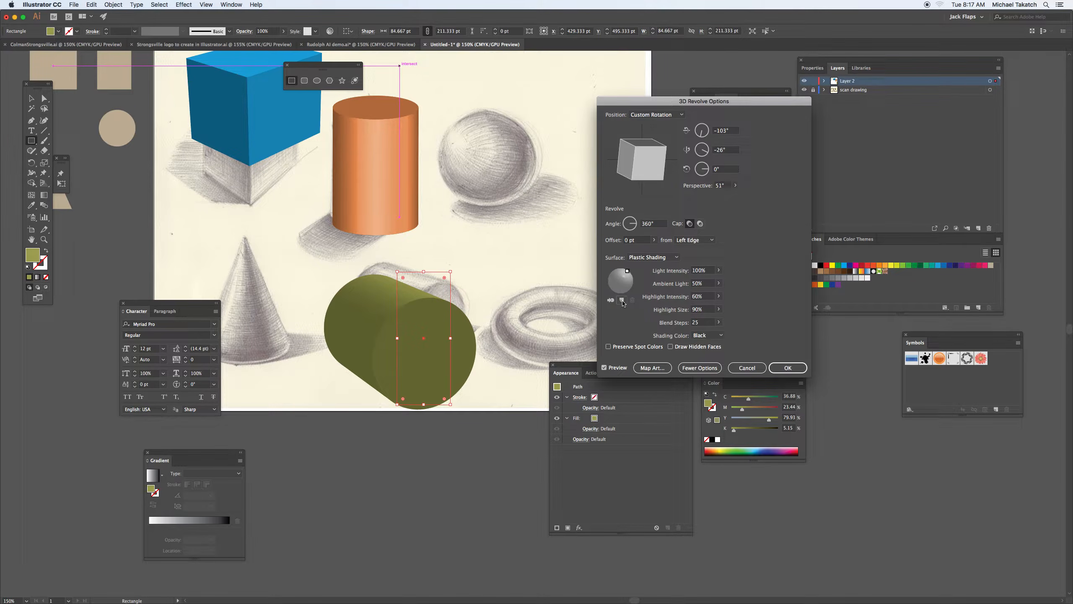
pyautogui.moveTo(623, 280)
pyautogui.mouseDown()
pyautogui.moveTo(621, 265)
pyautogui.moveTo(629, 290)
pyautogui.moveTo(632, 279)
pyautogui.mouseUp()
pyautogui.click(788, 367)
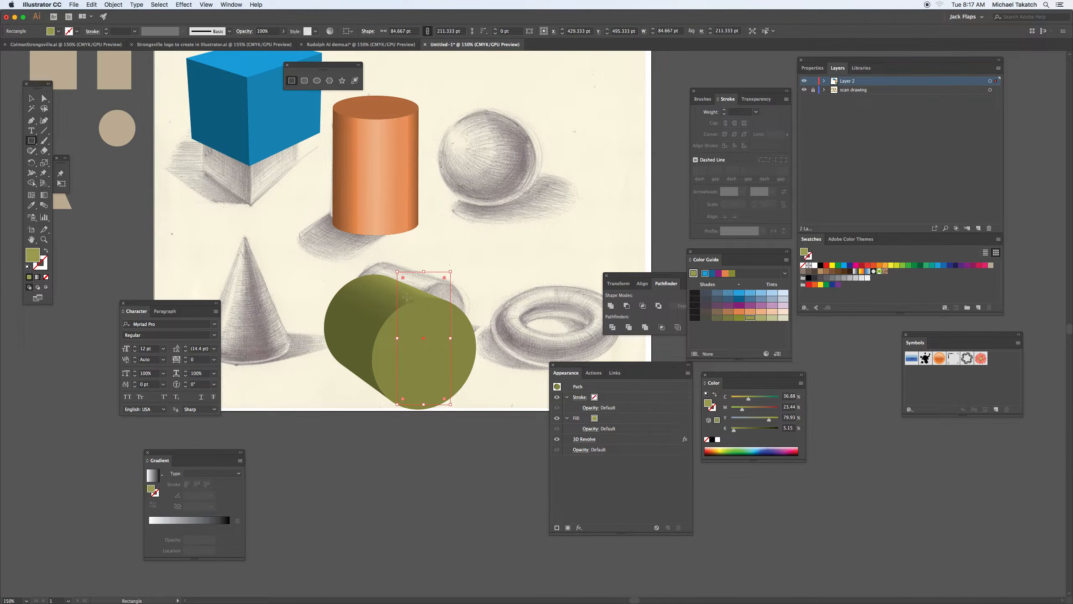
# Shrink the green cylinder's source rectangle to about 54 × 188 pt and move it up over the lying cylinder sketch.
pyautogui.press('v')
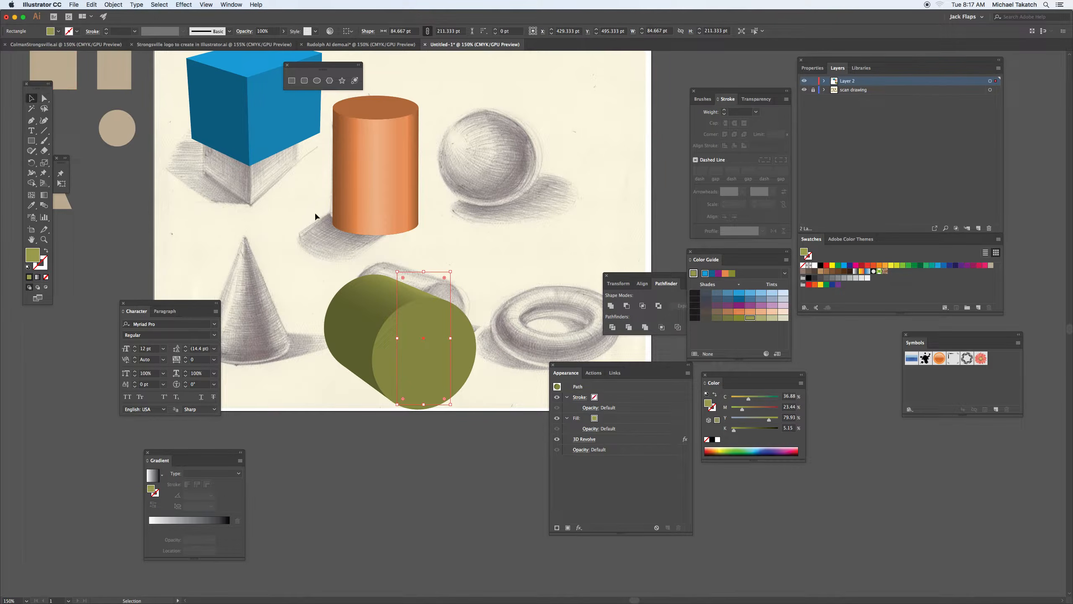
pyautogui.moveTo(450, 271); pyautogui.dragTo(443, 286)
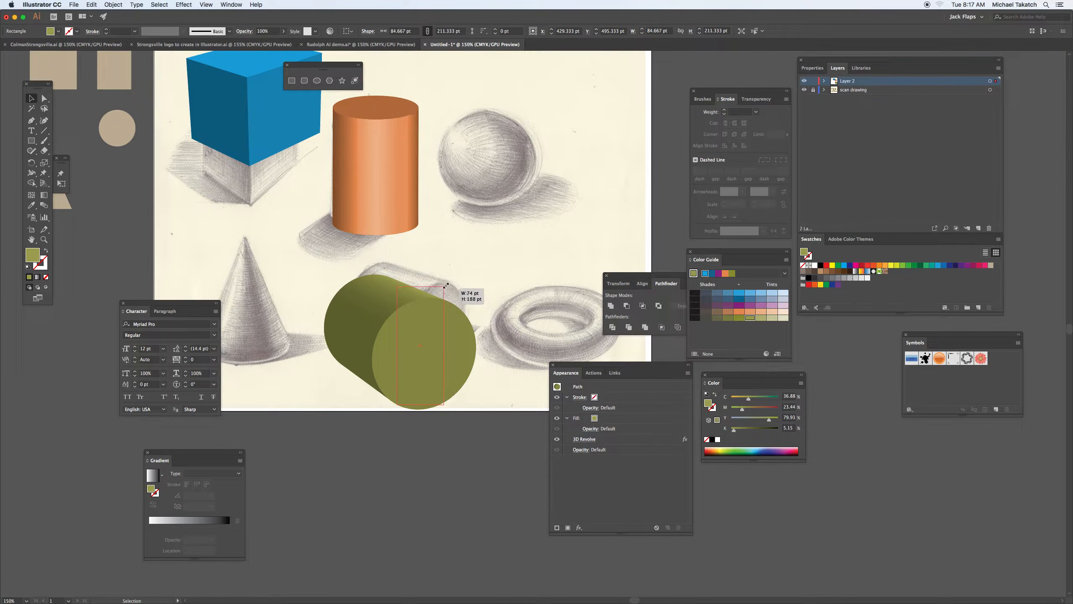
pyautogui.moveTo(444, 345); pyautogui.dragTo(427, 329)
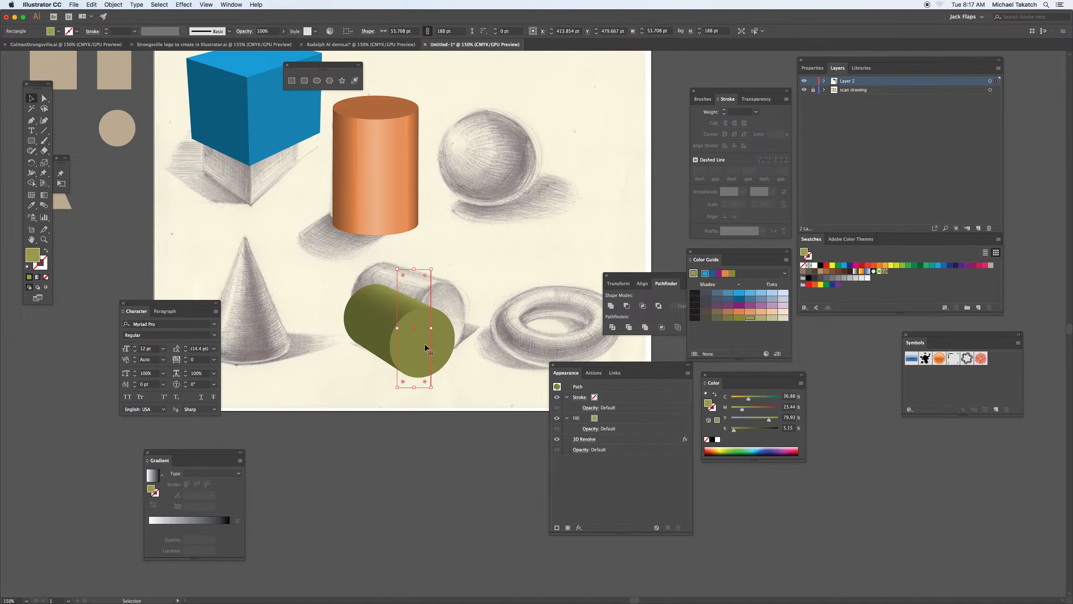
# Edit the green cylinder's 3D Revolve effect, rotating it to -104°, -36°, 2° with the preview on.
pyautogui.click(590, 439)
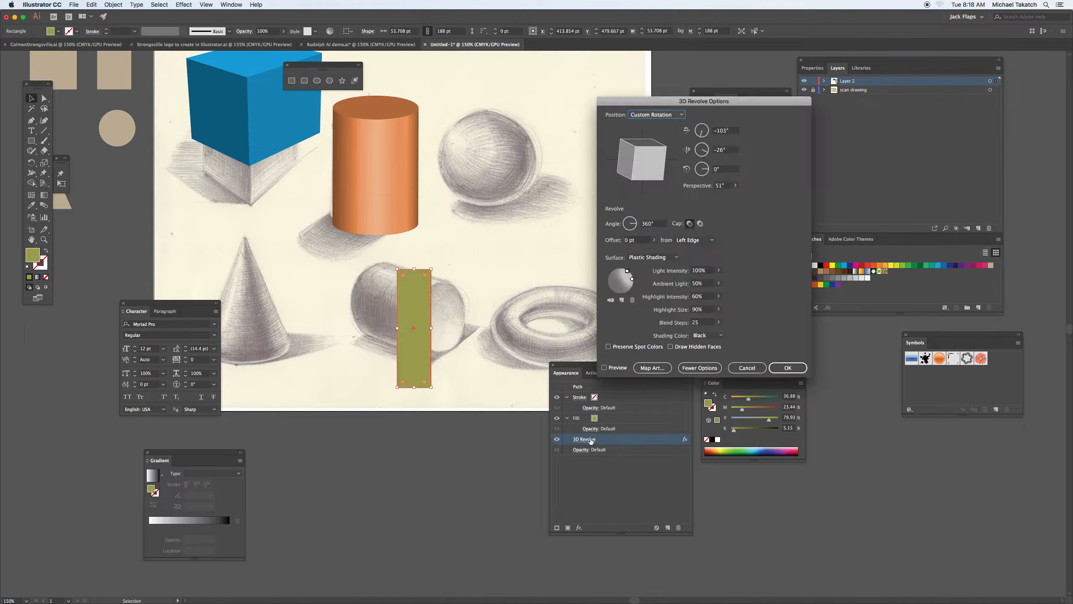
pyautogui.click(604, 367)
pyautogui.moveTo(676, 157); pyautogui.dragTo(663, 159)
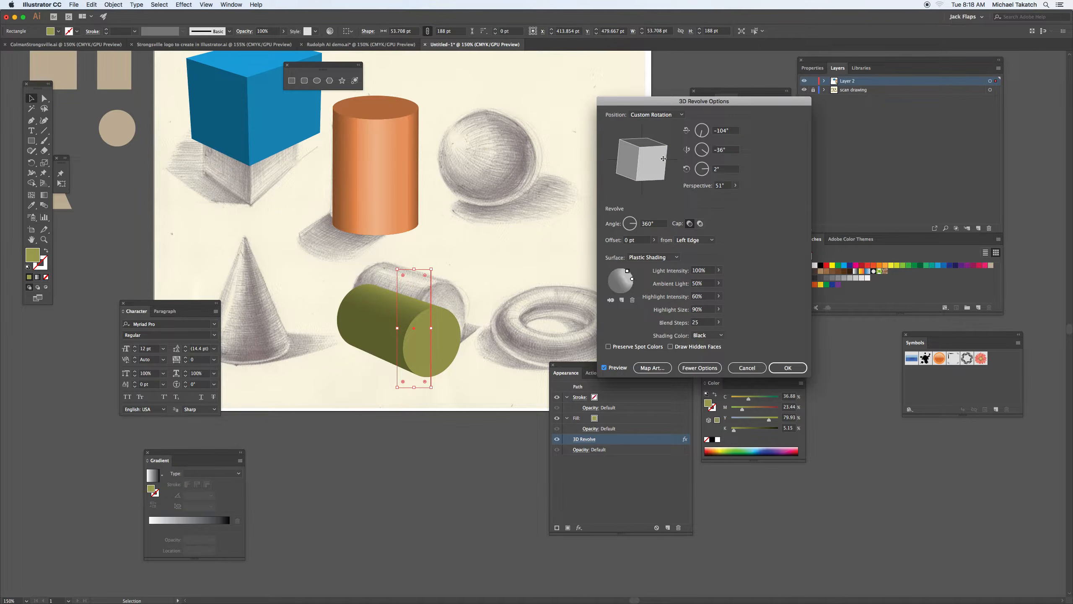
pyautogui.click(776, 364)
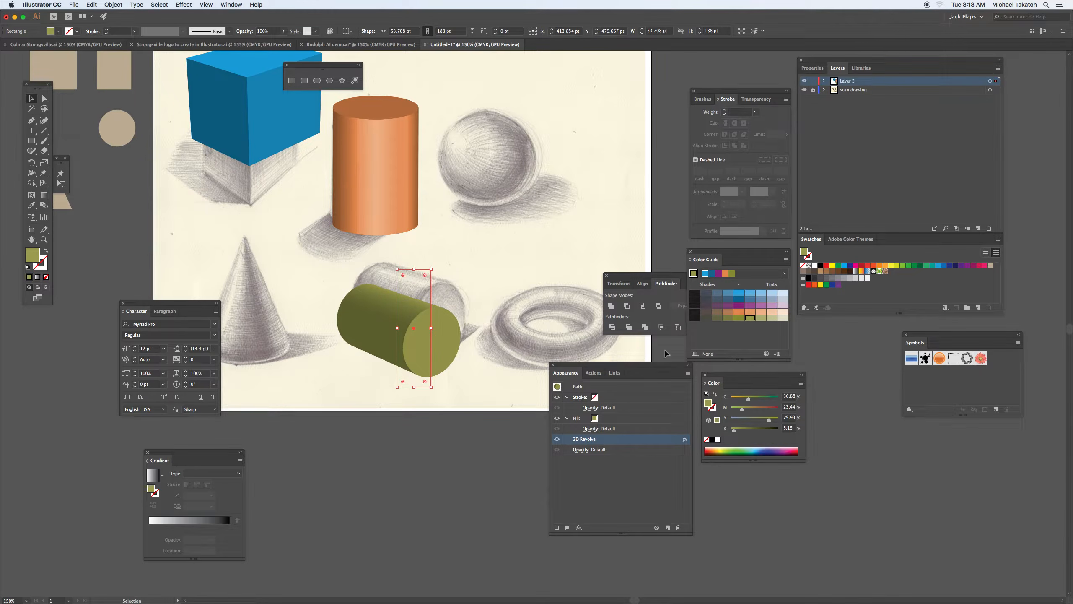
# Draw a closed right triangle about 81 × 203 pt over the right half of the cone sketch with the Pen tool.
pyautogui.moveTo(198, 303); pyautogui.dragTo(131, 337)
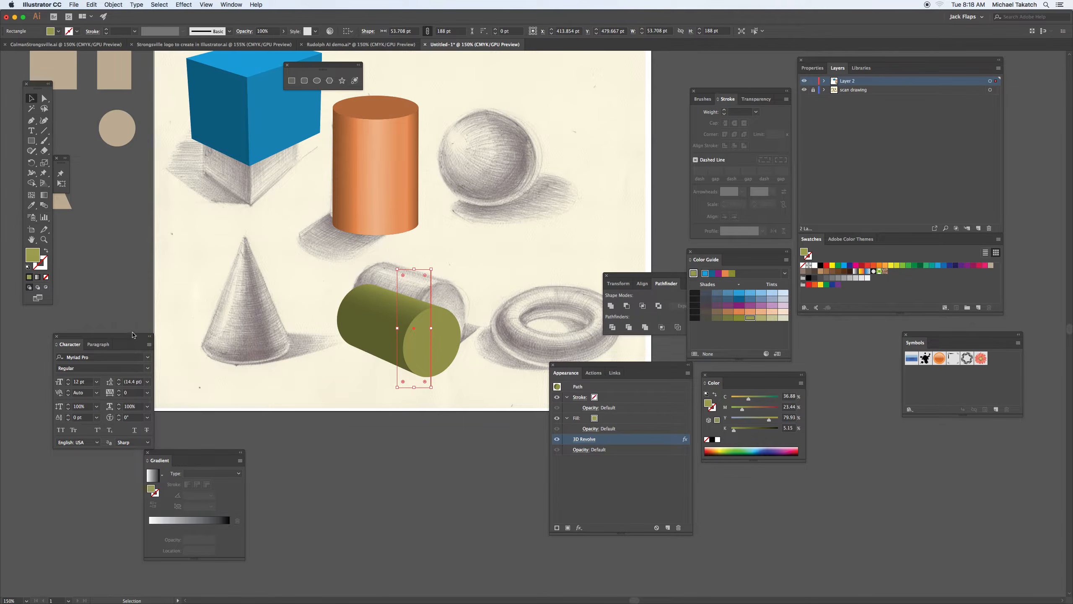
pyautogui.click(31, 120)
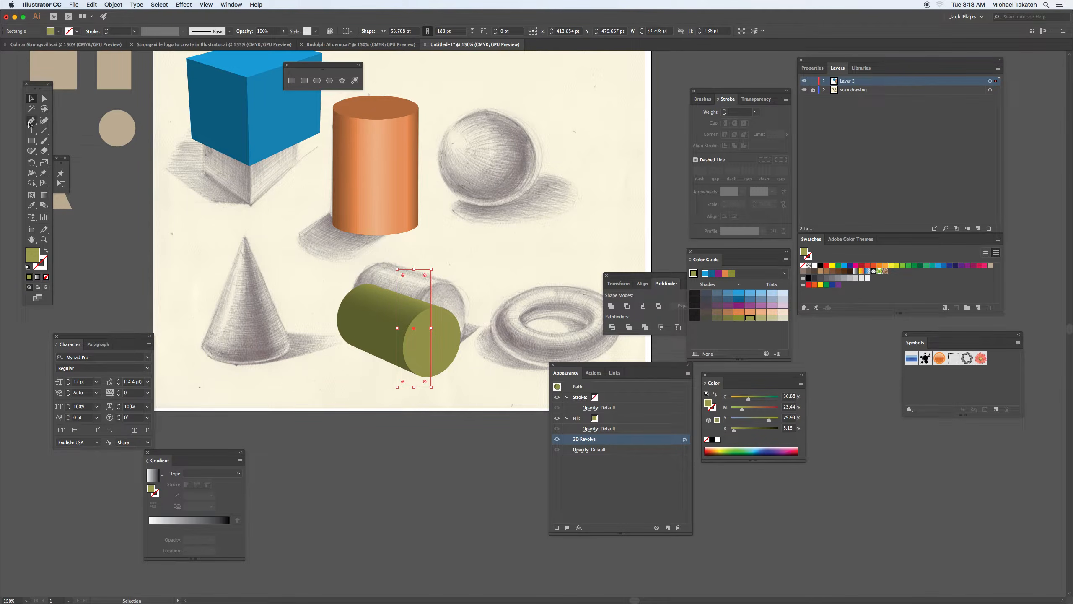
pyautogui.click(244, 240)
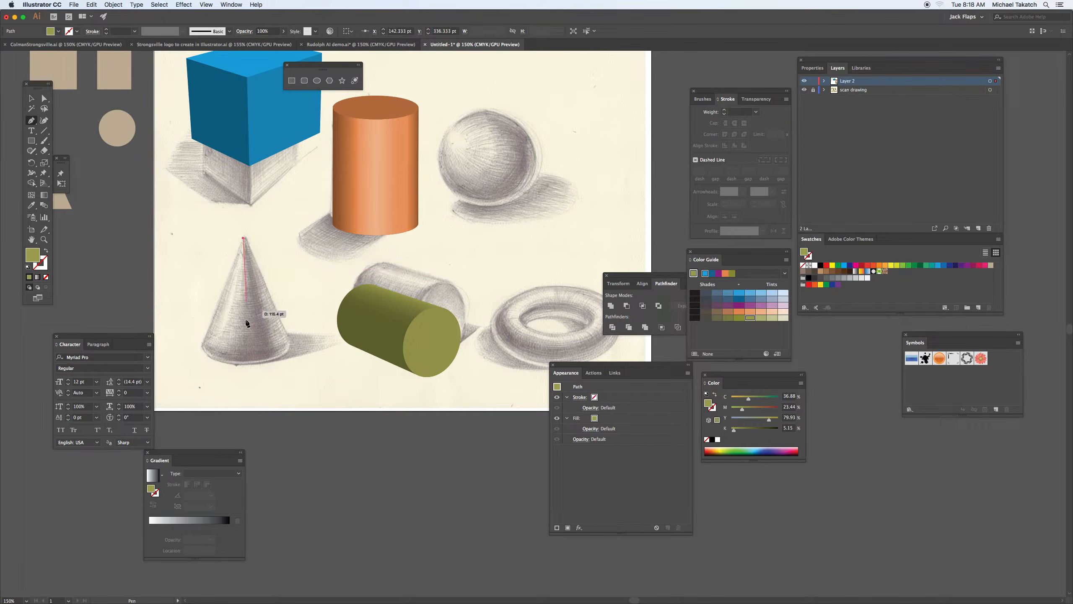
pyautogui.click(246, 367)
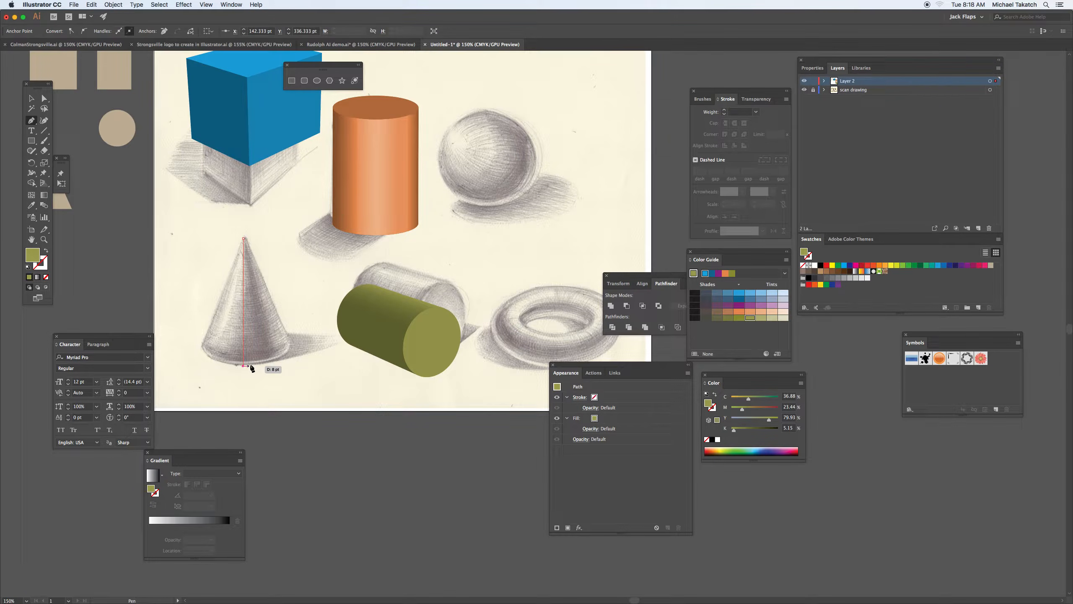
pyautogui.click(295, 365)
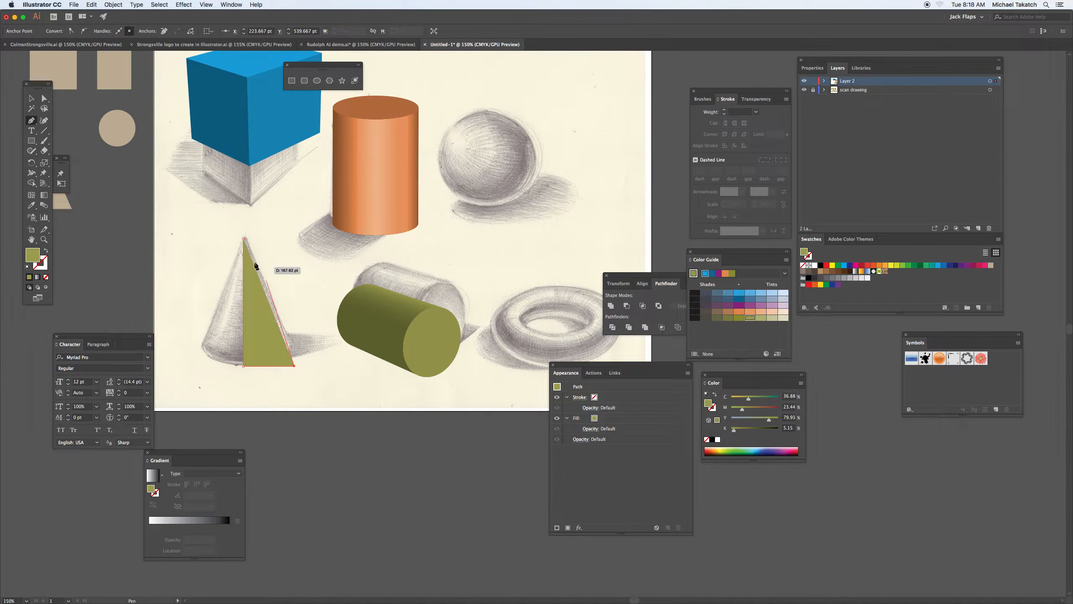
pyautogui.click(244, 238)
# Fill the cone's triangle with a lighter tint of the magenta-pink swatch.
pyautogui.click(880, 265)
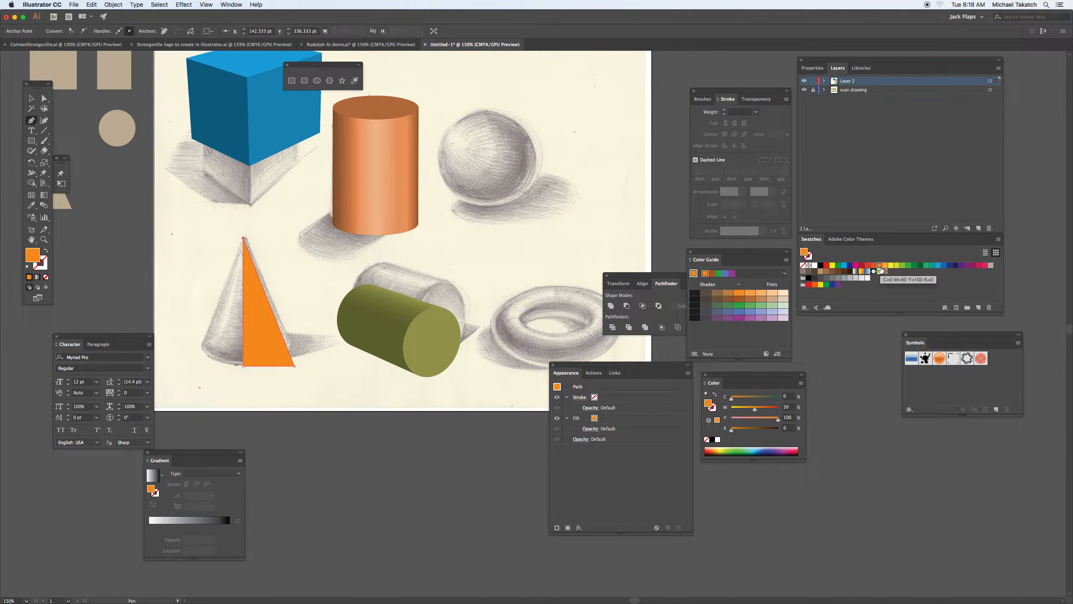
pyautogui.click(985, 266)
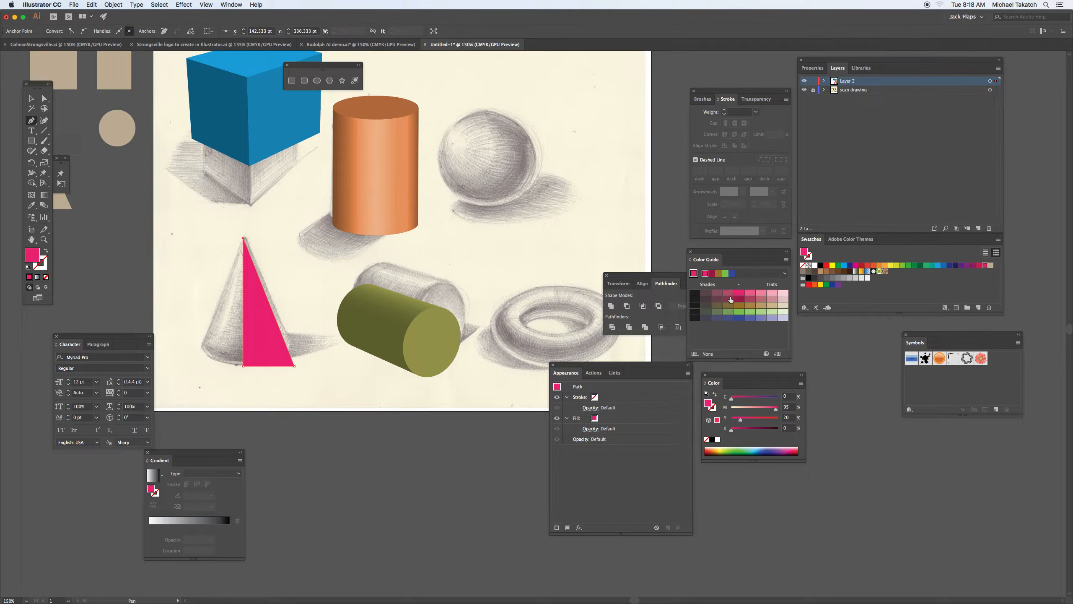
pyautogui.click(751, 293)
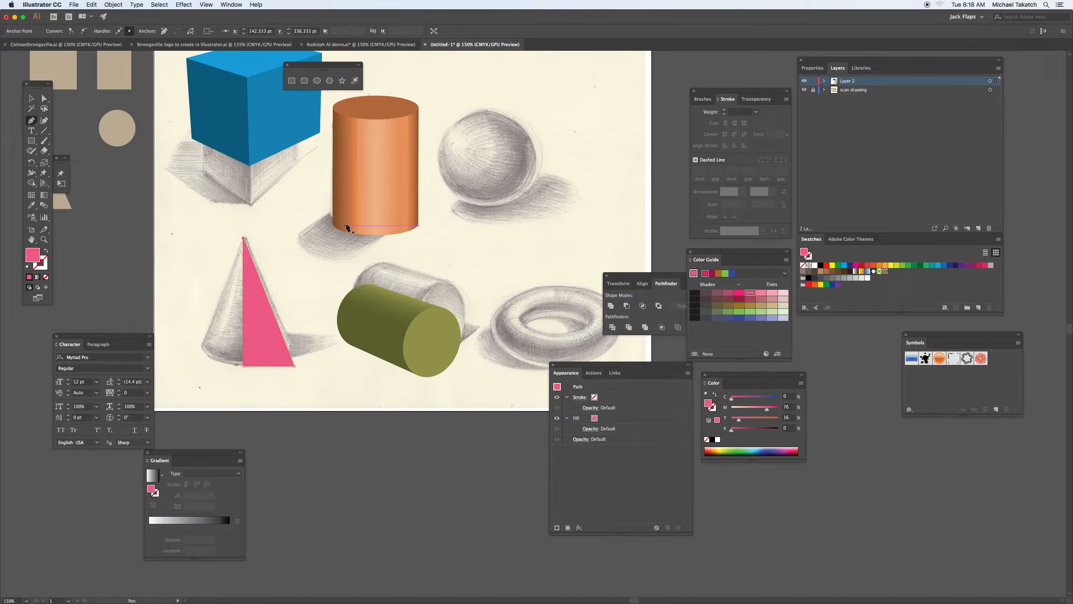
# Start a 3D Revolve of the pink triangle at 360° from its left edge, with the preview on.
pyautogui.press('super+equal')
pyautogui.press('super+equal')
pyautogui.moveTo(422, 345); pyautogui.dragTo(291, 218)
pyautogui.click(185, 5)
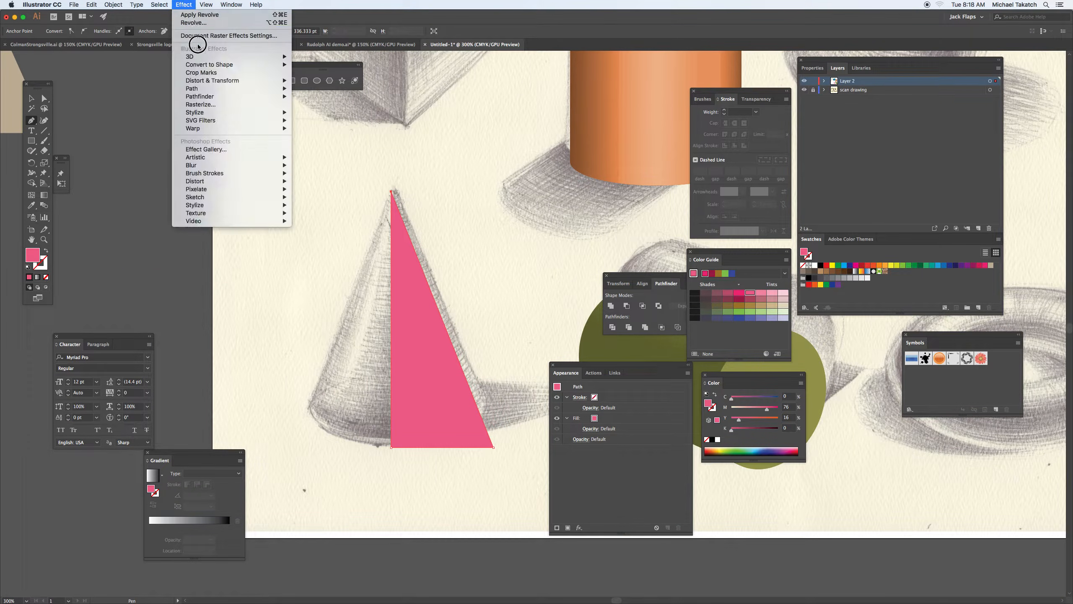
pyautogui.moveTo(199, 57)
pyautogui.click(313, 66)
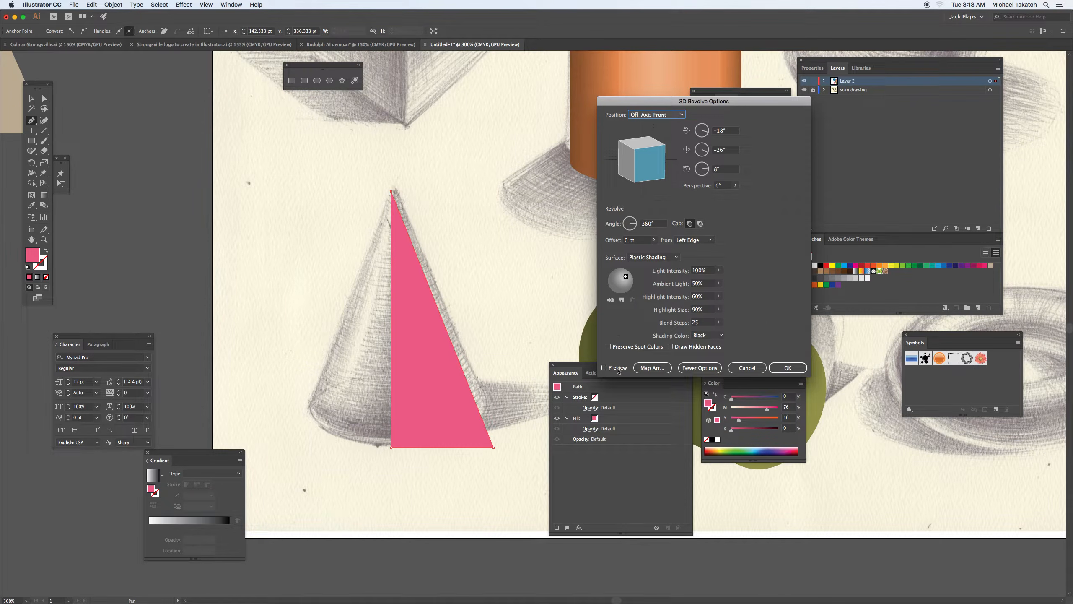
pyautogui.click(604, 367)
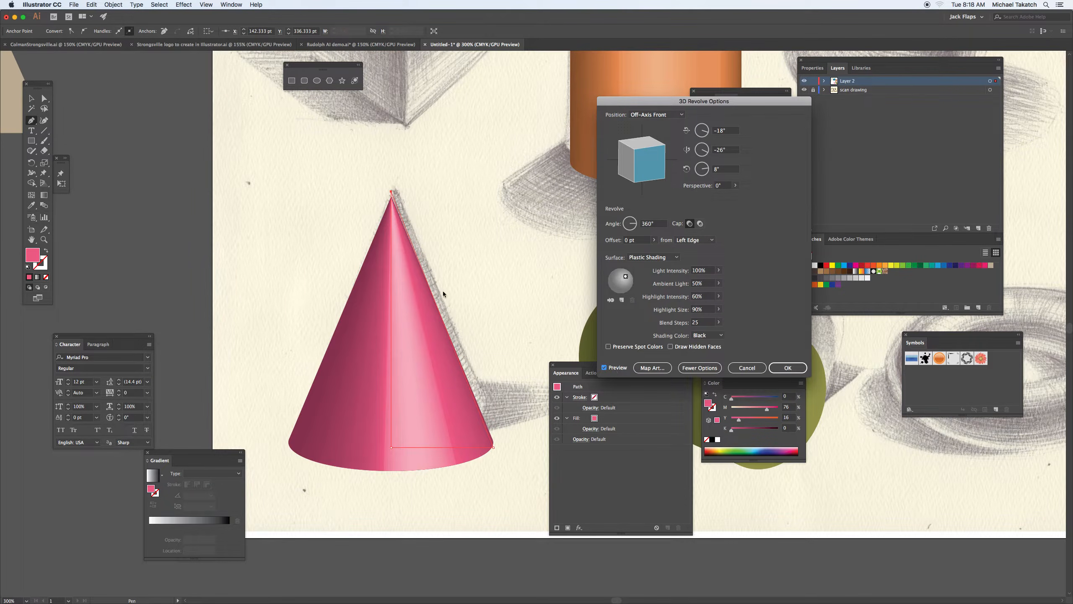
# Rotate the pink cone to -16°, -26°, 7°, move its light to the sphere's left edge, and apply the revolve.
pyautogui.moveTo(653, 182)
pyautogui.mouseDown()
pyautogui.moveTo(646, 161)
pyautogui.moveTo(649, 180)
pyautogui.mouseUp()
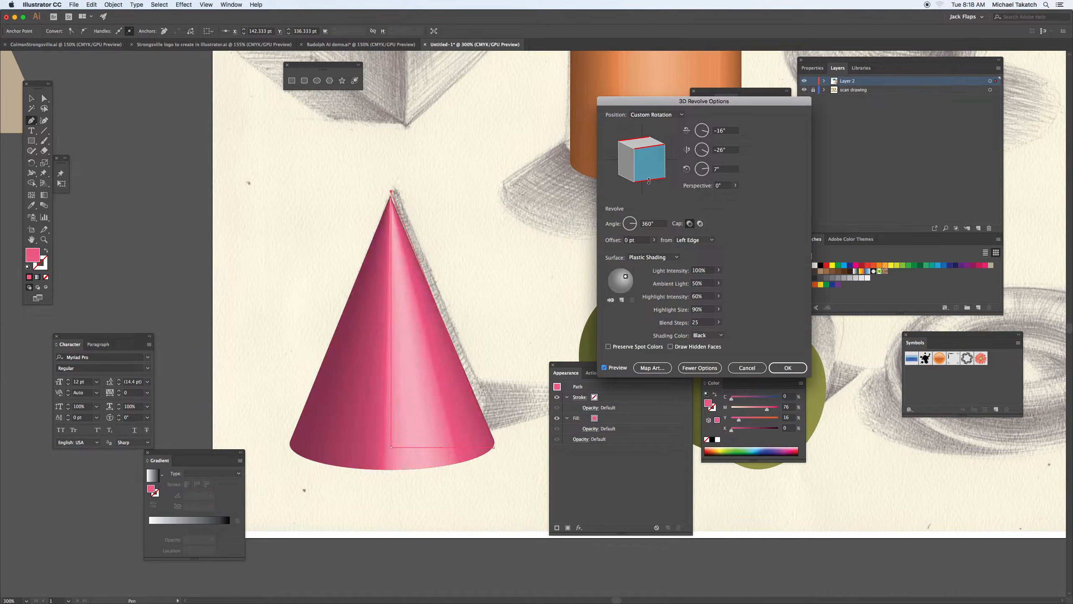
pyautogui.moveTo(626, 278)
pyautogui.mouseDown()
pyautogui.moveTo(603, 286)
pyautogui.moveTo(612, 281)
pyautogui.mouseUp()
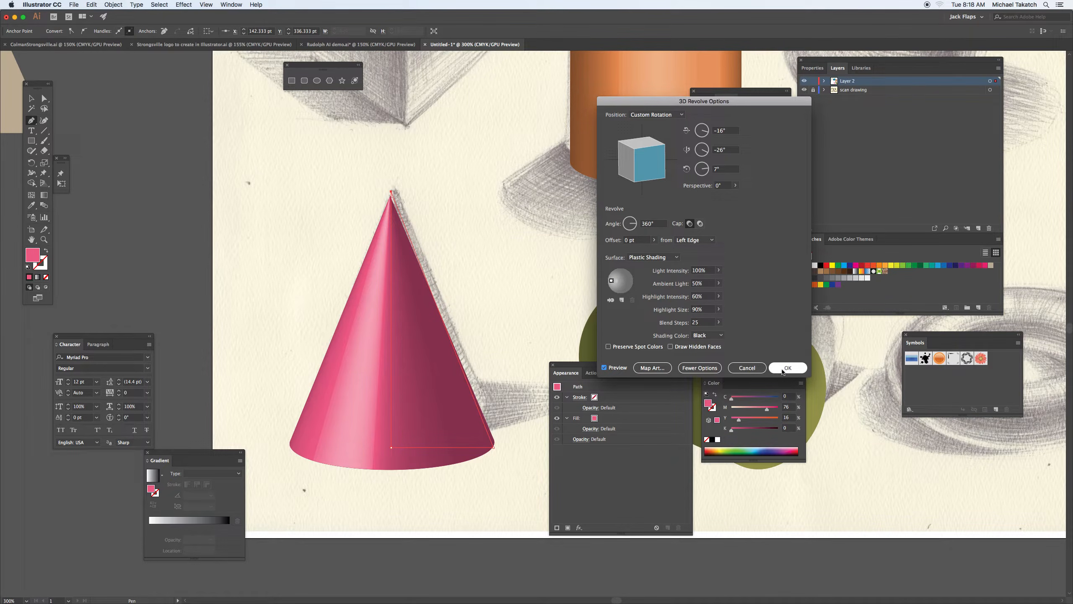
pyautogui.click(783, 370)
# Move the pink cone up and to the left so that the pencil cone sketch is uncovered.
pyautogui.click(31, 98)
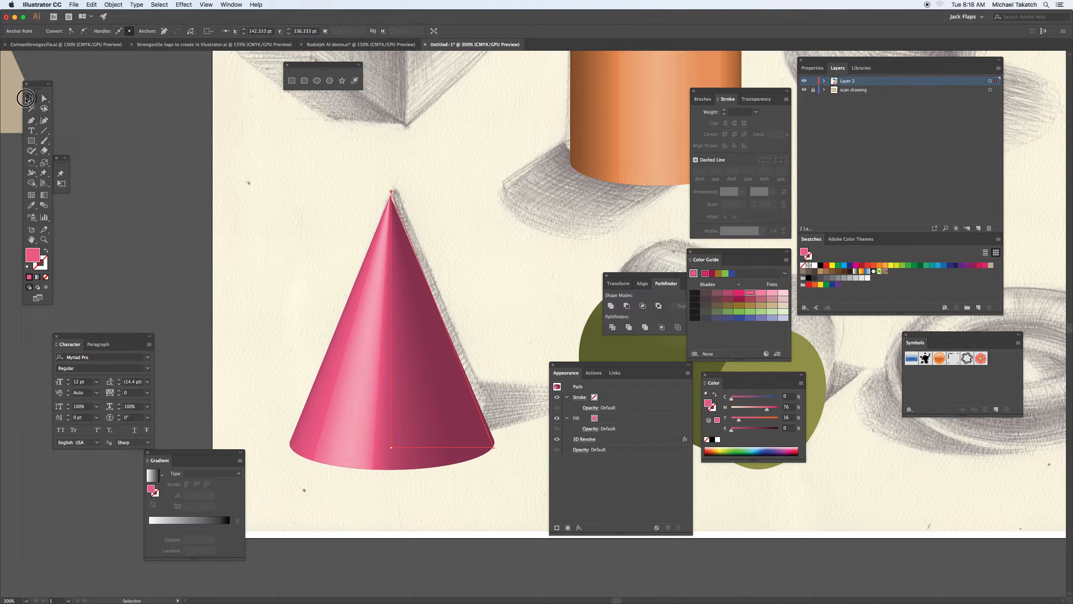
pyautogui.click(323, 271)
pyautogui.moveTo(390, 307); pyautogui.dragTo(330, 278)
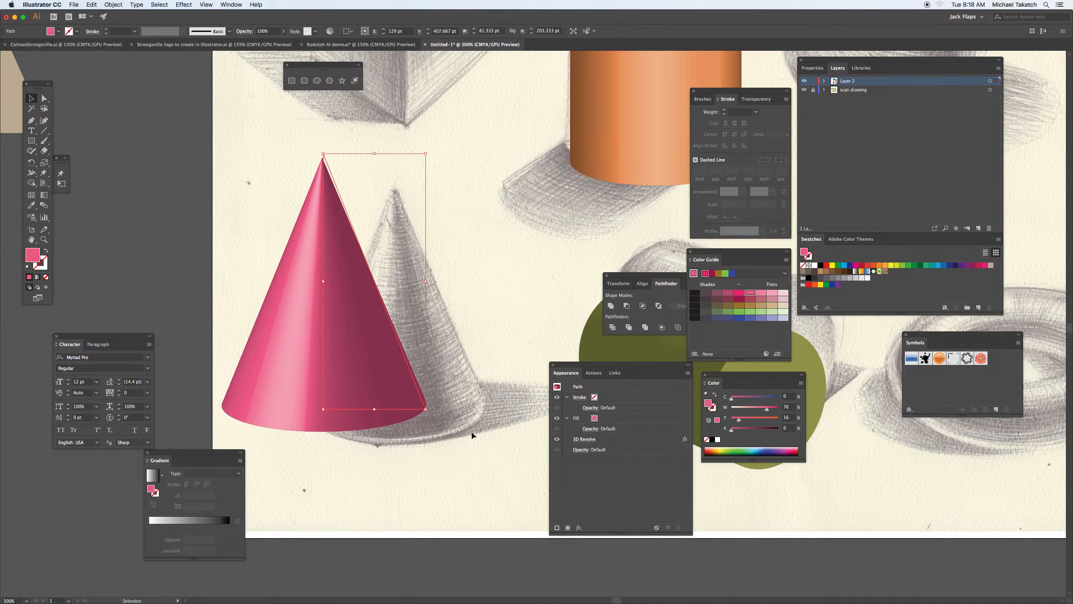
# Round the outer base corner of the cone's source triangle to a radius of about 5.44 pt.
pyautogui.click(44, 98)
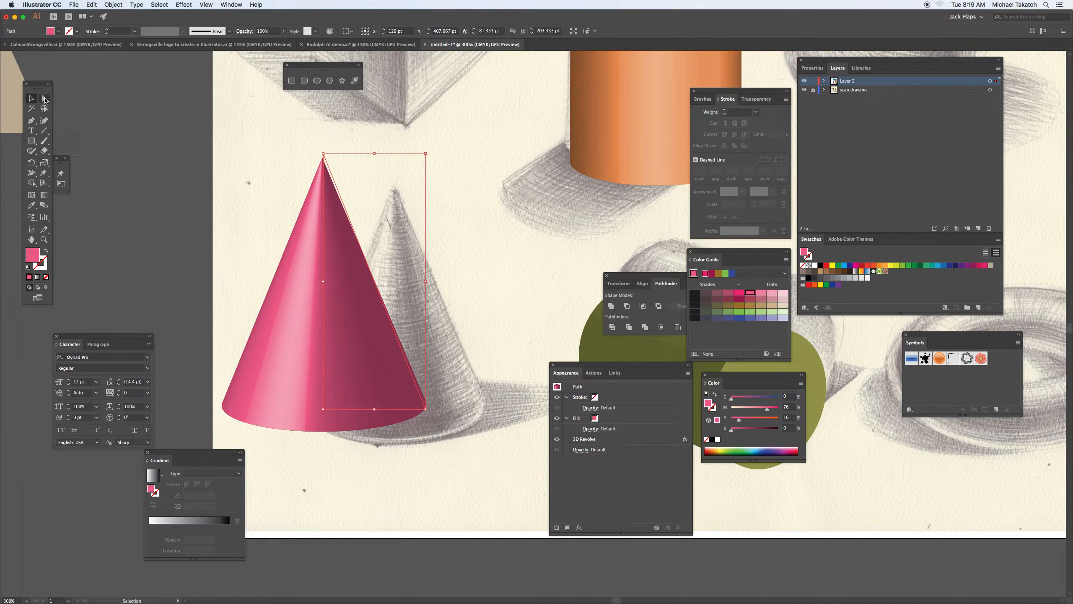
pyautogui.click(418, 407)
pyautogui.moveTo(417, 406); pyautogui.dragTo(418, 406)
pyautogui.moveTo(416, 406); pyautogui.dragTo(417, 406)
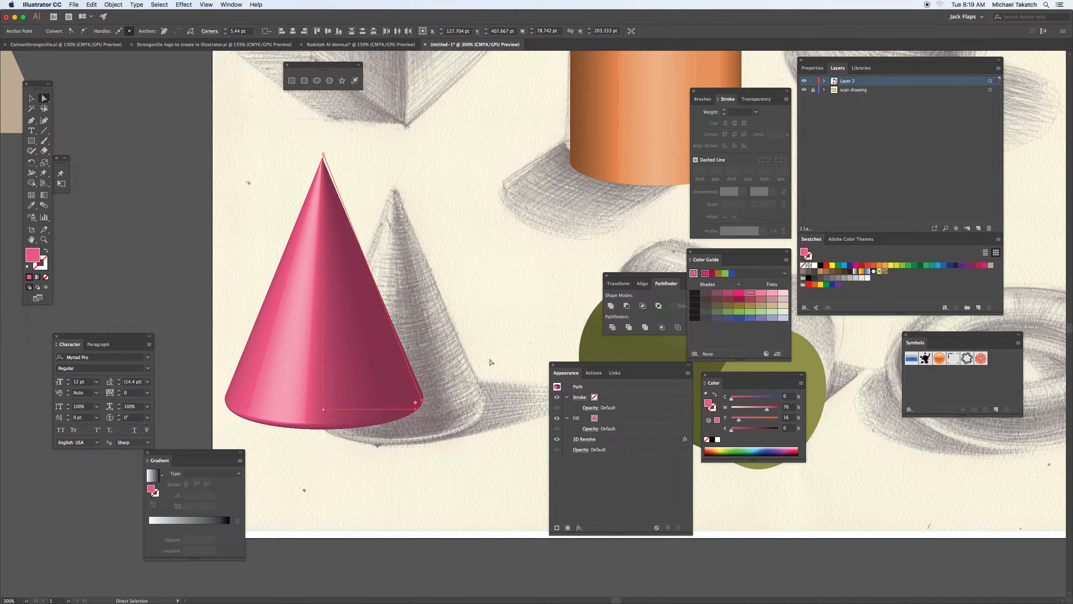
# Try rounding the cone's tip to a radius of about 1.62 pt, and undo it.
pyautogui.click(324, 154)
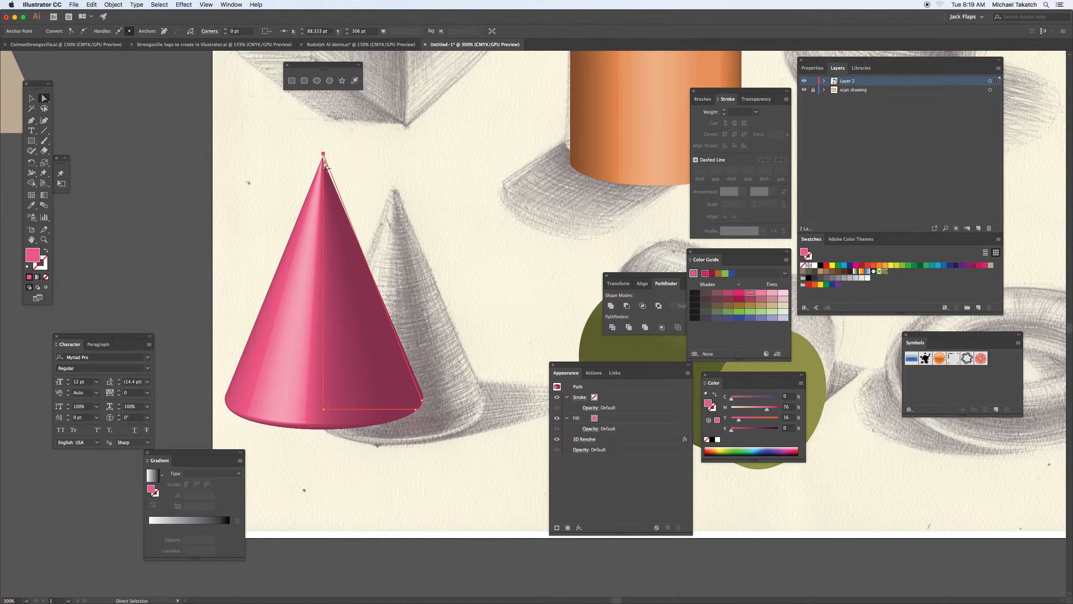
pyautogui.moveTo(325, 162); pyautogui.dragTo(334, 180)
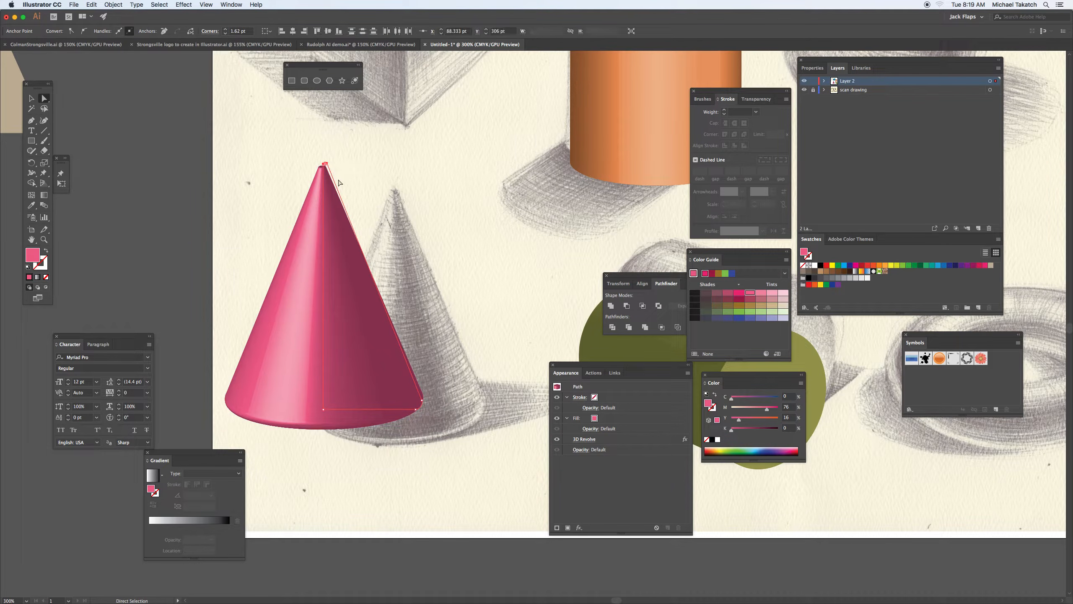
pyautogui.press('super+z')
# Draw a 138 pt circle to the upper right of the sphere sketch and fill it with light lavender.
pyautogui.moveTo(587, 251); pyautogui.dragTo(376, 271)
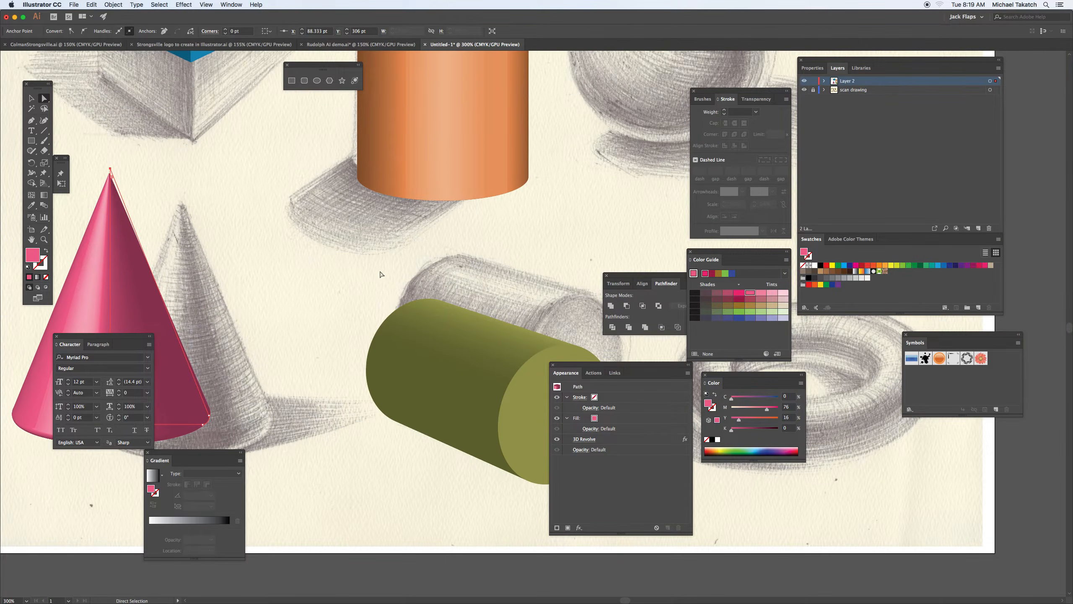
pyautogui.press('super+minus')
pyautogui.moveTo(498, 250); pyautogui.dragTo(121, 242)
pyautogui.click(413, 203)
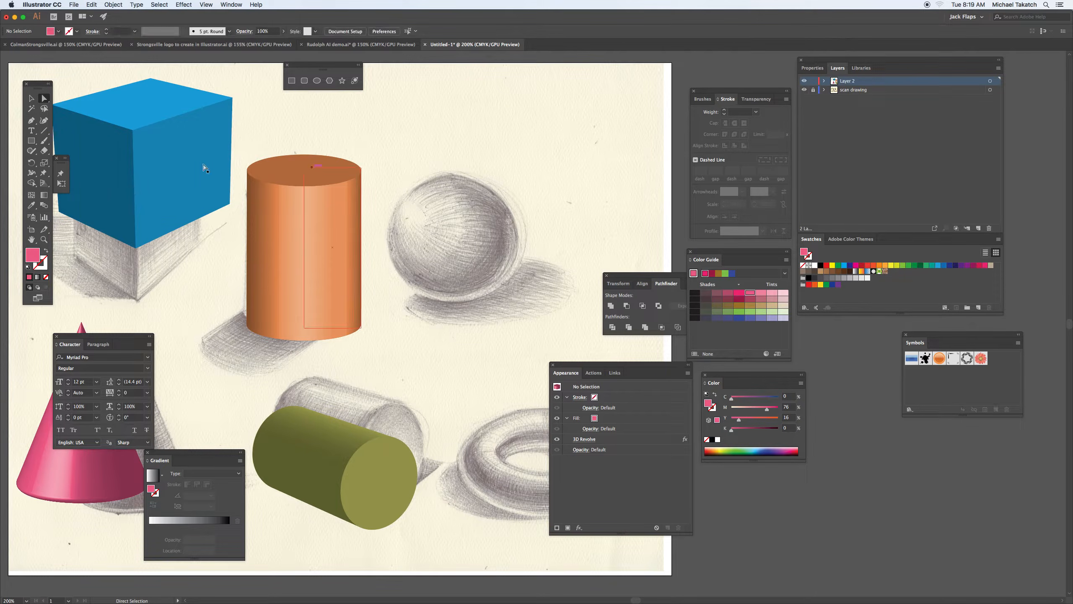
pyautogui.moveTo(31, 141); pyautogui.dragTo(68, 161)
pyautogui.moveTo(544, 128); pyautogui.dragTo(661, 244)
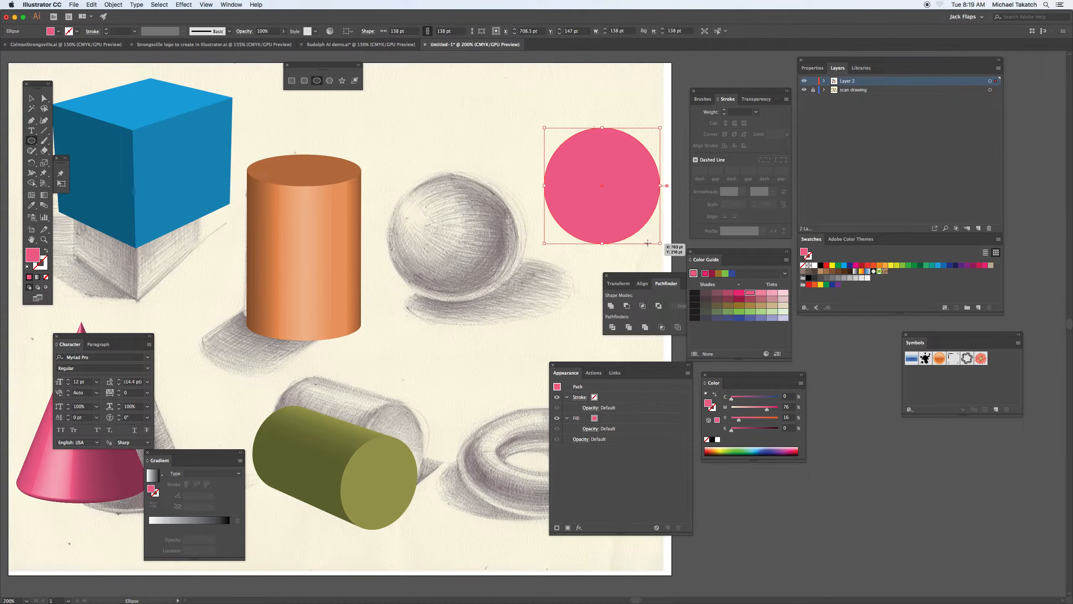
pyautogui.click(770, 318)
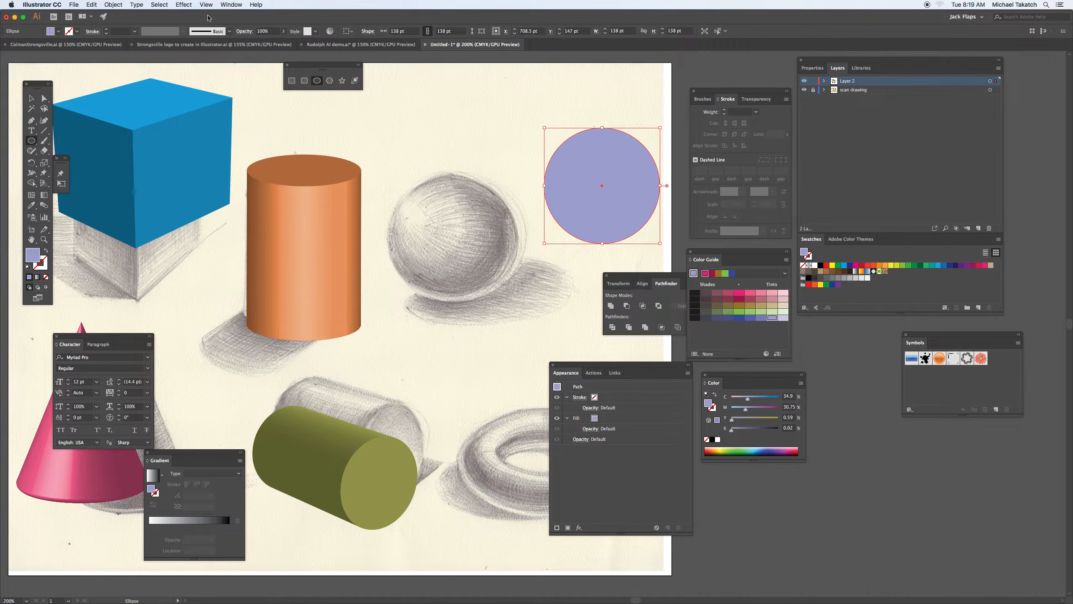
# Preview a 3D Revolve of the full lavender circle about its left edge, and cancel it.
pyautogui.click(183, 5)
pyautogui.moveTo(201, 56)
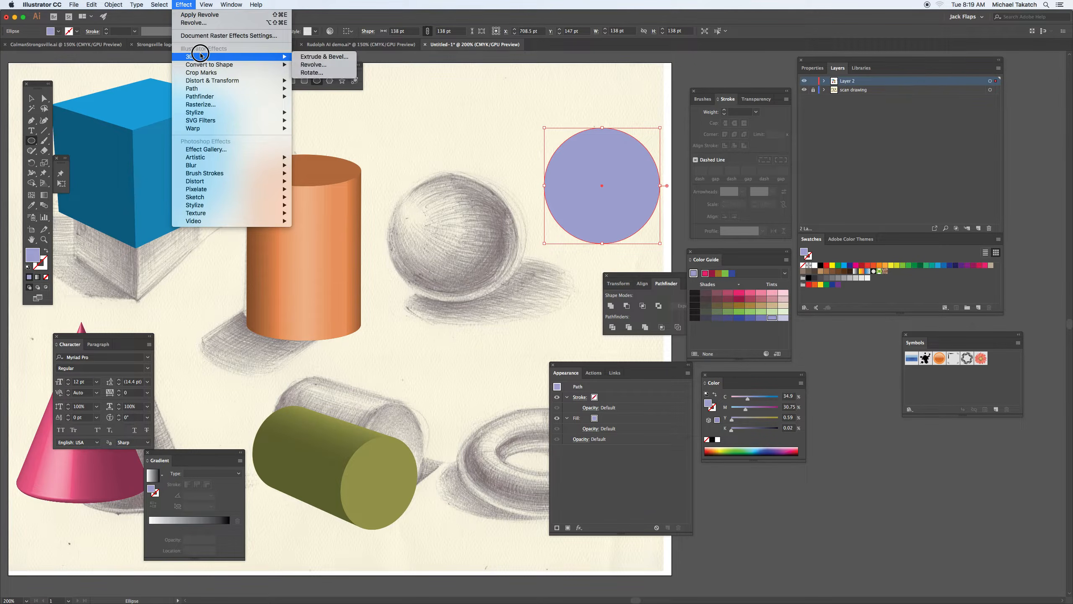
pyautogui.click(332, 66)
pyautogui.click(604, 367)
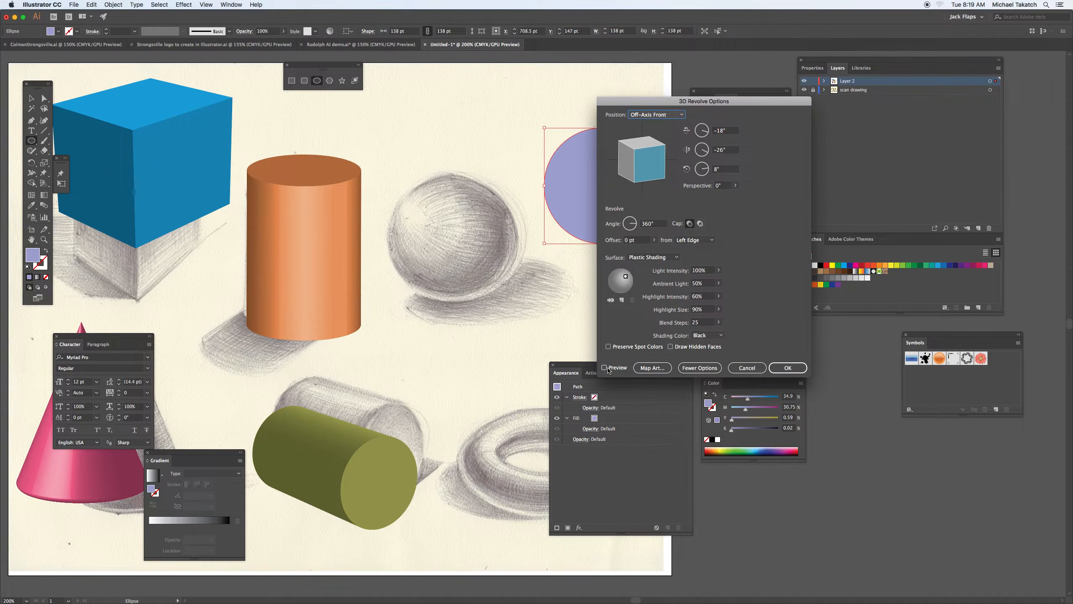
pyautogui.moveTo(659, 109); pyautogui.dragTo(764, 110)
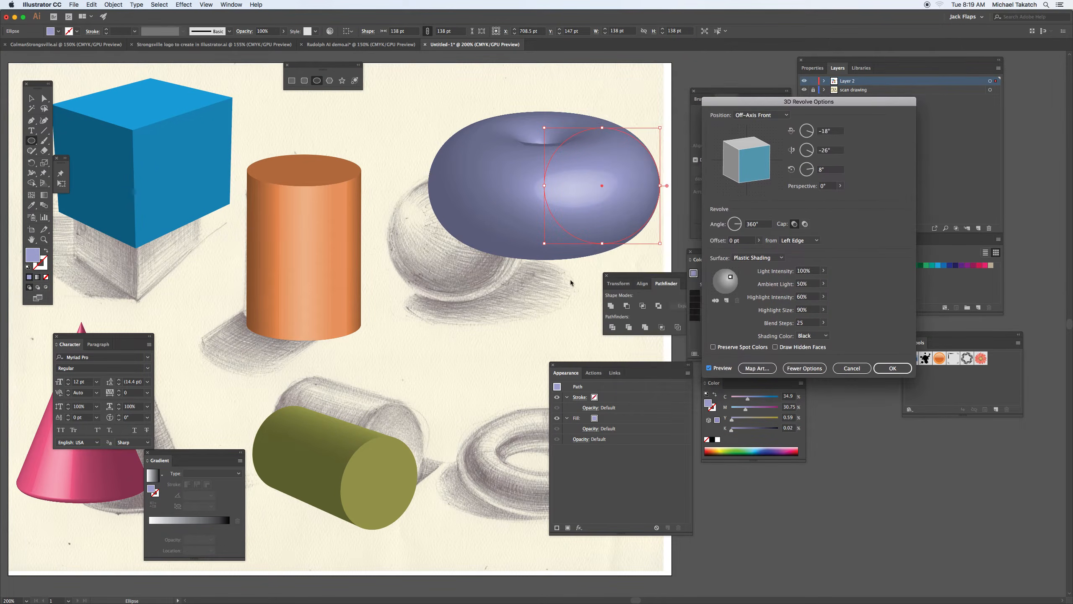
pyautogui.click(851, 367)
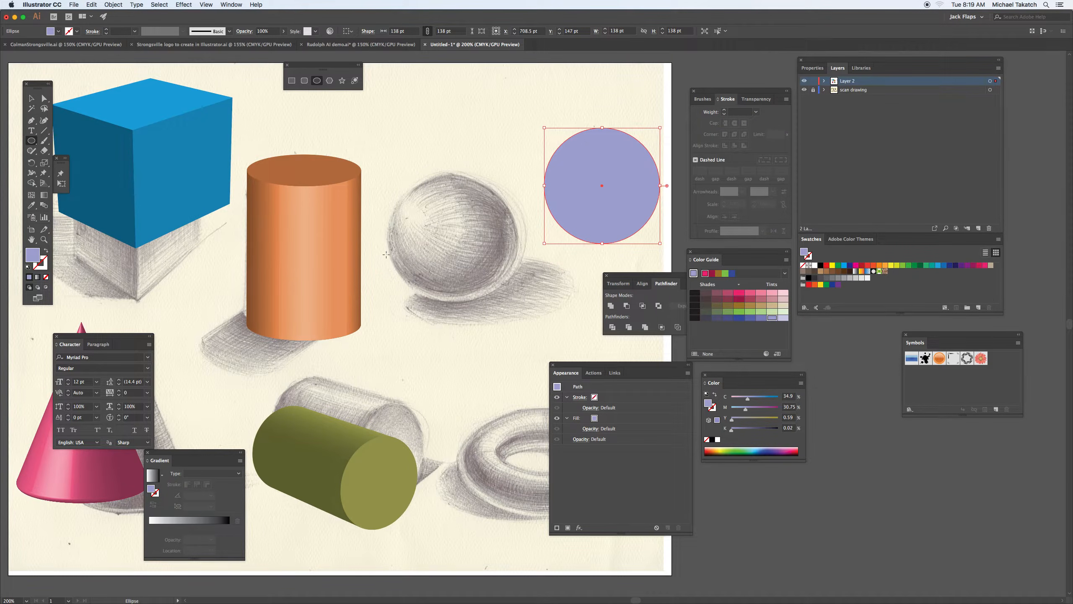
# Draw a rectangle about 97.5 × 190 pt covering the left half of the lavender circle, with its right edge through the circle's centre.
pyautogui.click(32, 140)
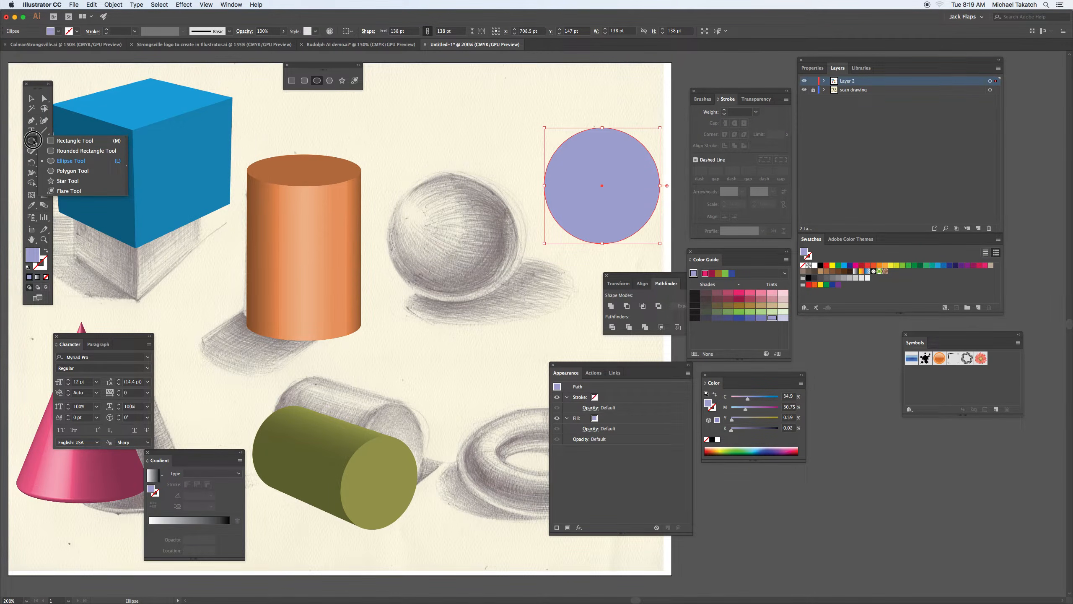
pyautogui.click(72, 141)
pyautogui.moveTo(521, 110); pyautogui.dragTo(602, 268)
# Select the rectangle and the circle and subtract the front shape to leave the right half circle.
pyautogui.press('v')
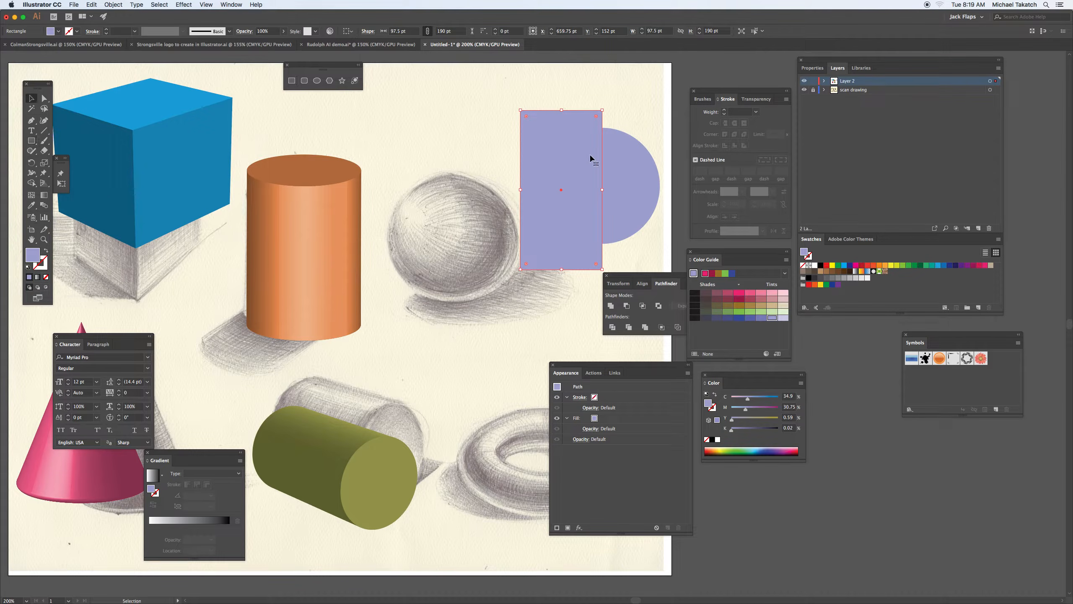
pyautogui.moveTo(638, 116); pyautogui.dragTo(593, 165)
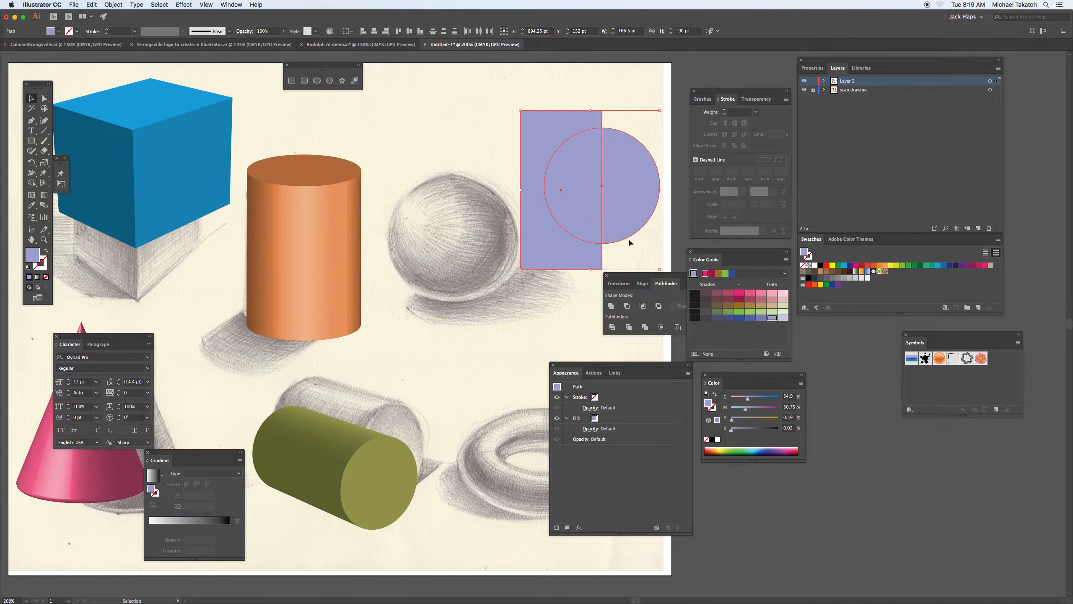
pyautogui.moveTo(662, 284); pyautogui.dragTo(639, 276)
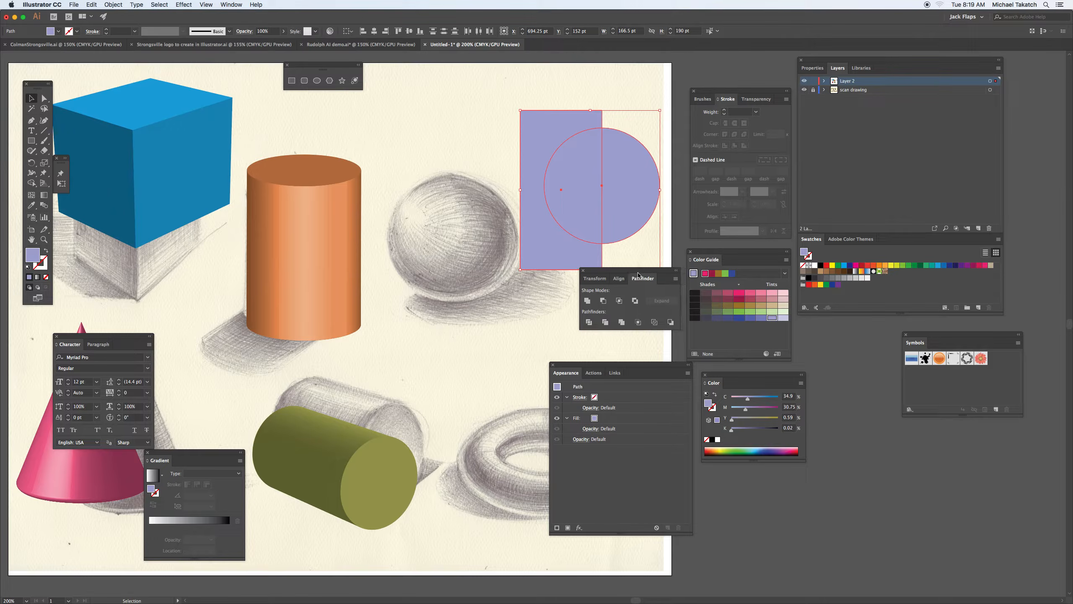
pyautogui.click(607, 301)
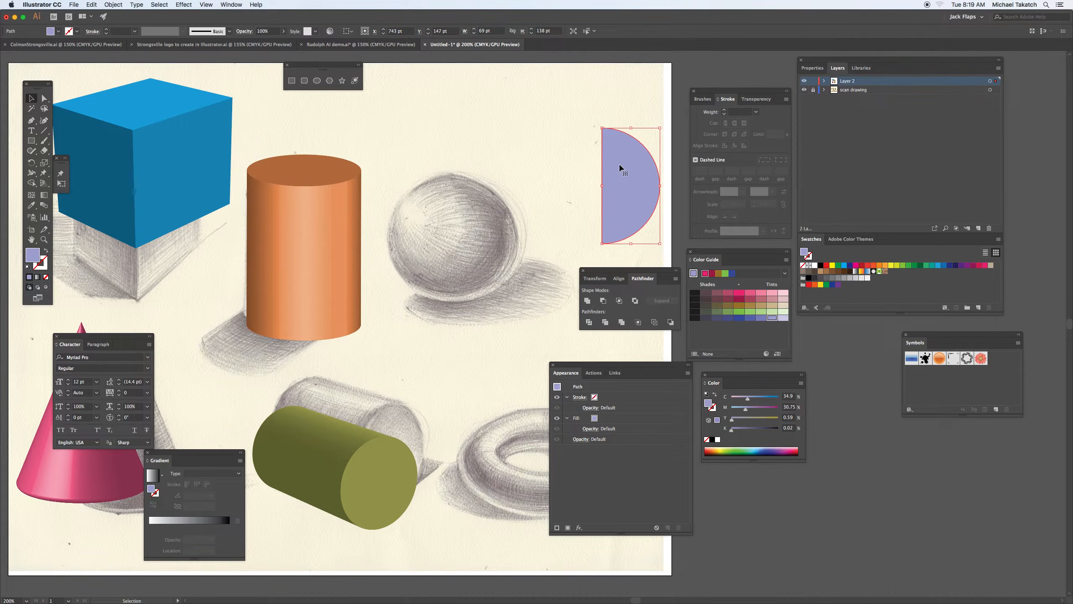
# Apply a 3D Revolve of 360° to the lavender half circle about its left edge, with the preview on.
pyautogui.click(184, 5)
pyautogui.moveTo(287, 58)
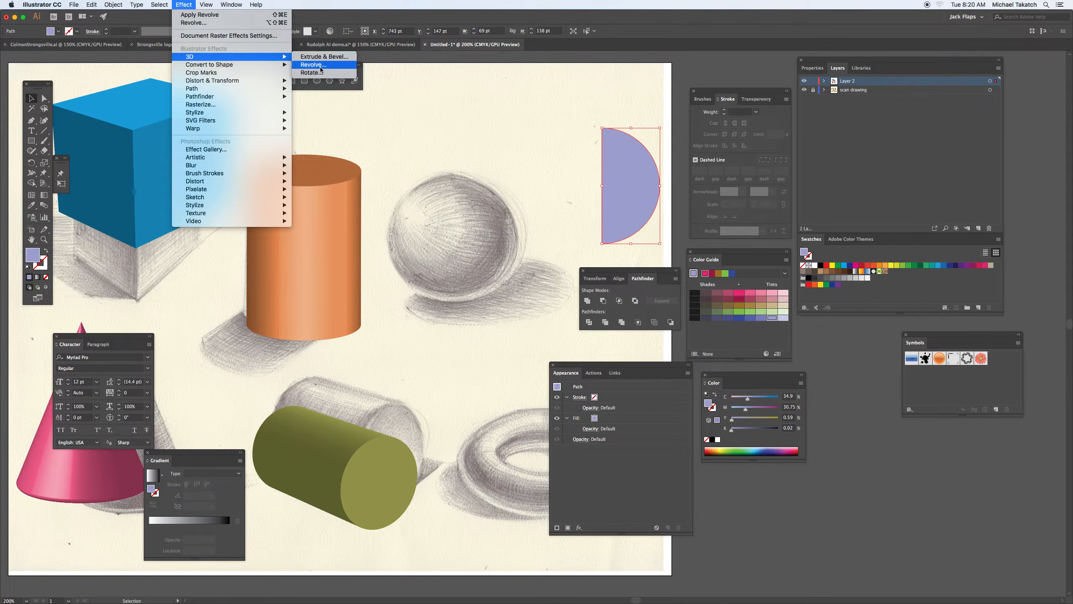
pyautogui.click(313, 64)
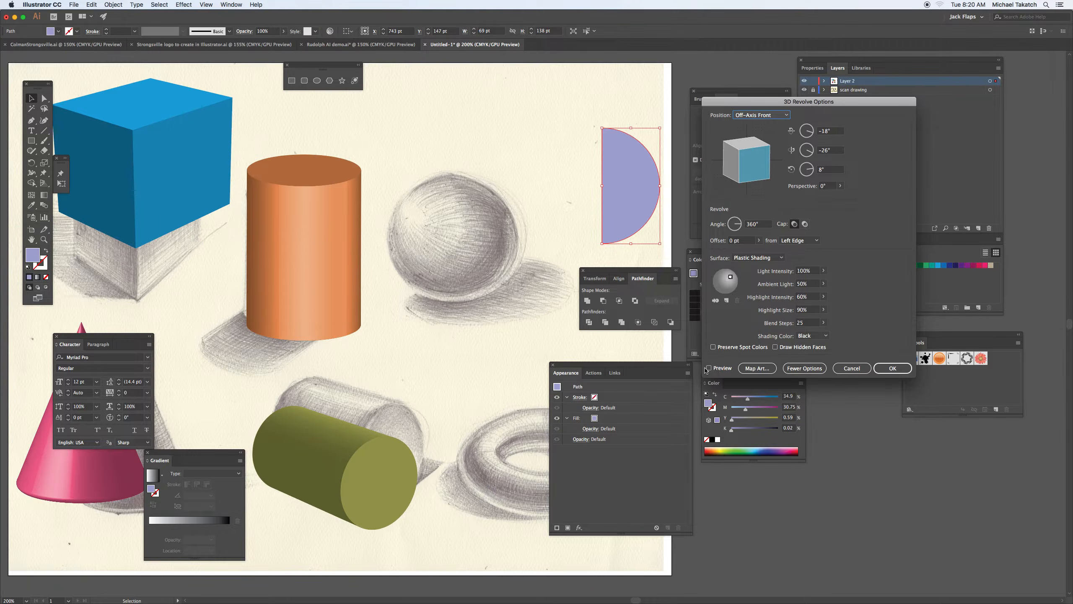
pyautogui.click(709, 369)
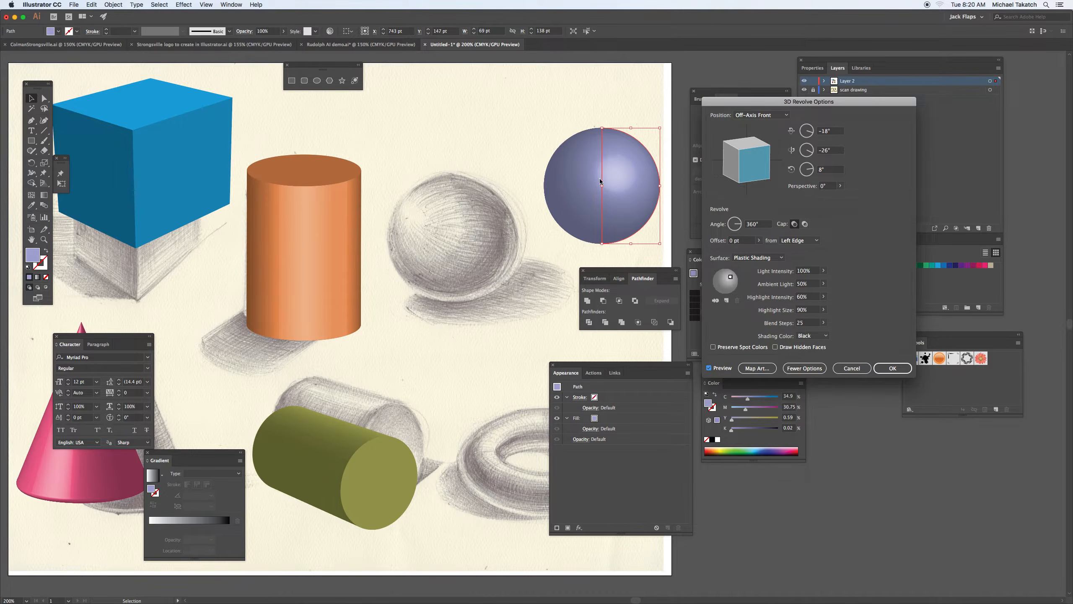
# Preview the half circle's revolve from the right edge and return it to the left edge.
pyautogui.click(813, 241)
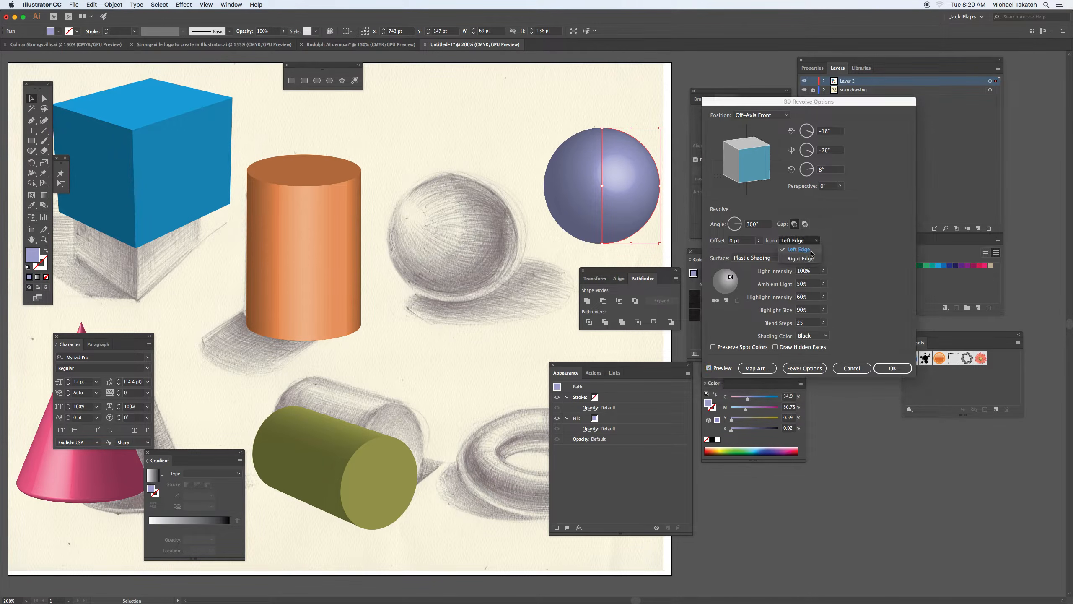
pyautogui.click(810, 259)
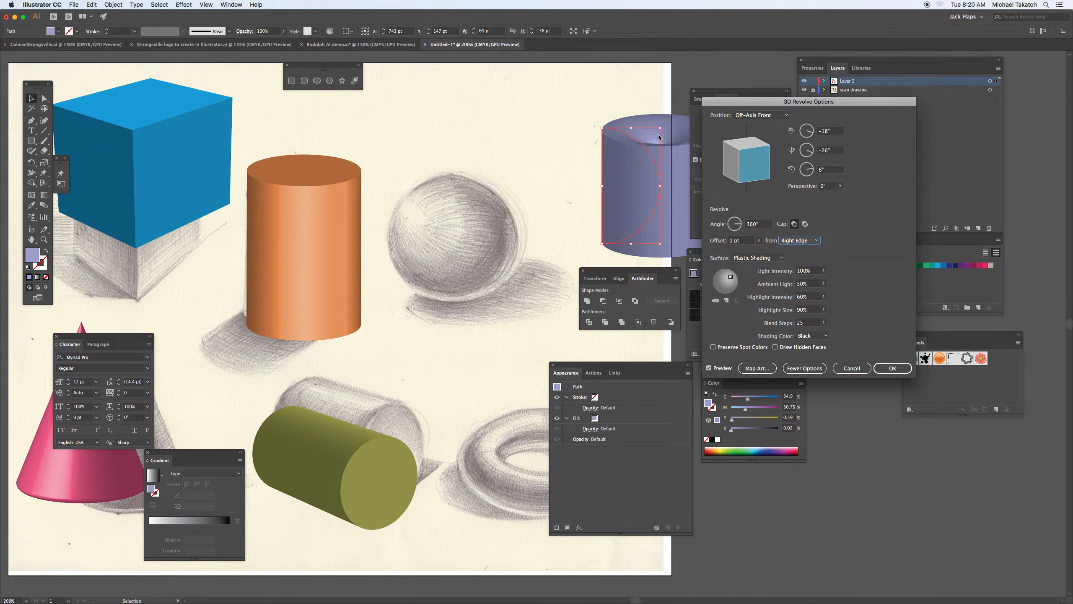
pyautogui.click(819, 239)
pyautogui.click(811, 237)
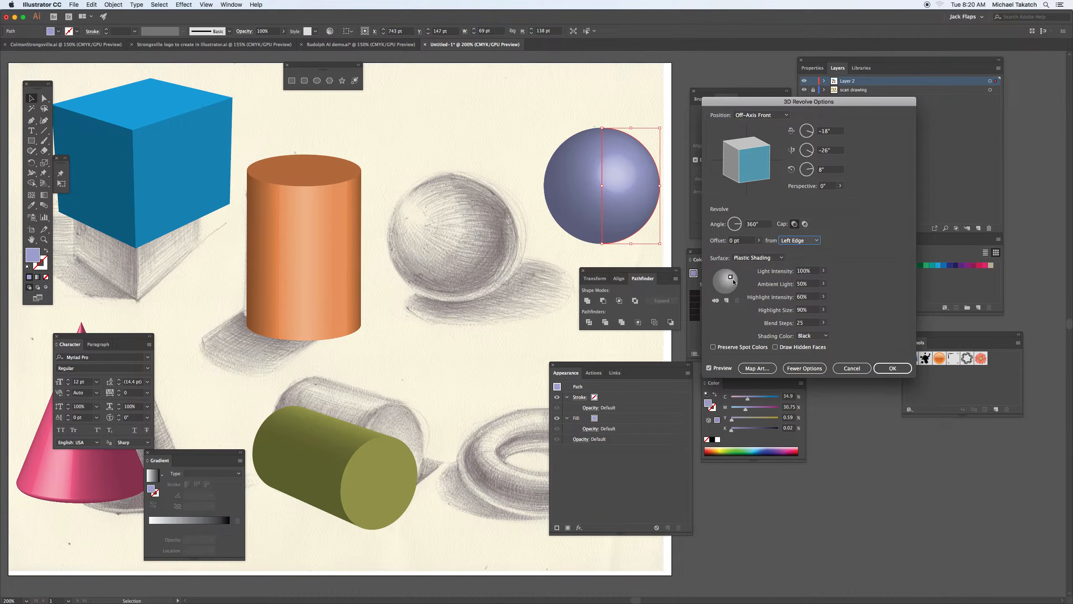
# Light the sphere from its upper left, add a second light behind its lower right, and accept the revolve.
pyautogui.moveTo(730, 278); pyautogui.dragTo(717, 277)
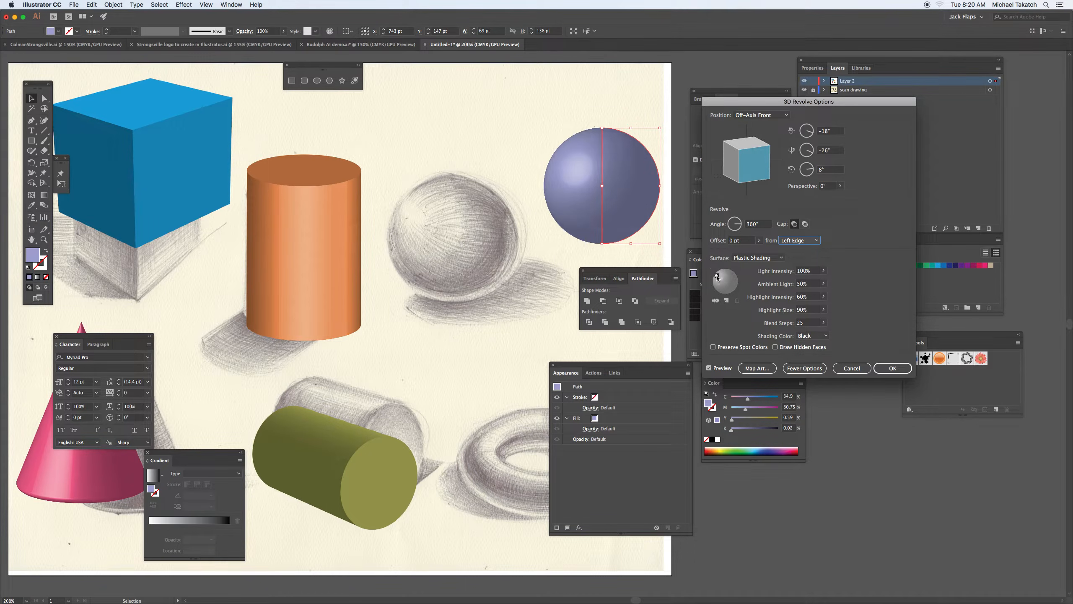
pyautogui.click(893, 368)
pyautogui.click(727, 300)
pyautogui.moveTo(726, 282); pyautogui.dragTo(739, 291)
pyautogui.click(716, 299)
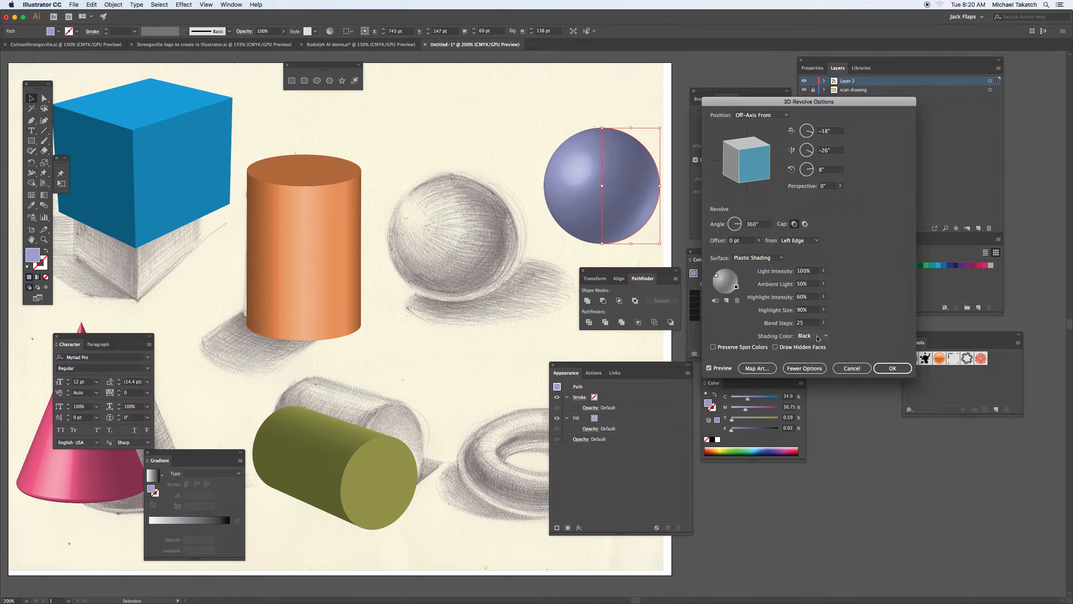
pyautogui.click(891, 369)
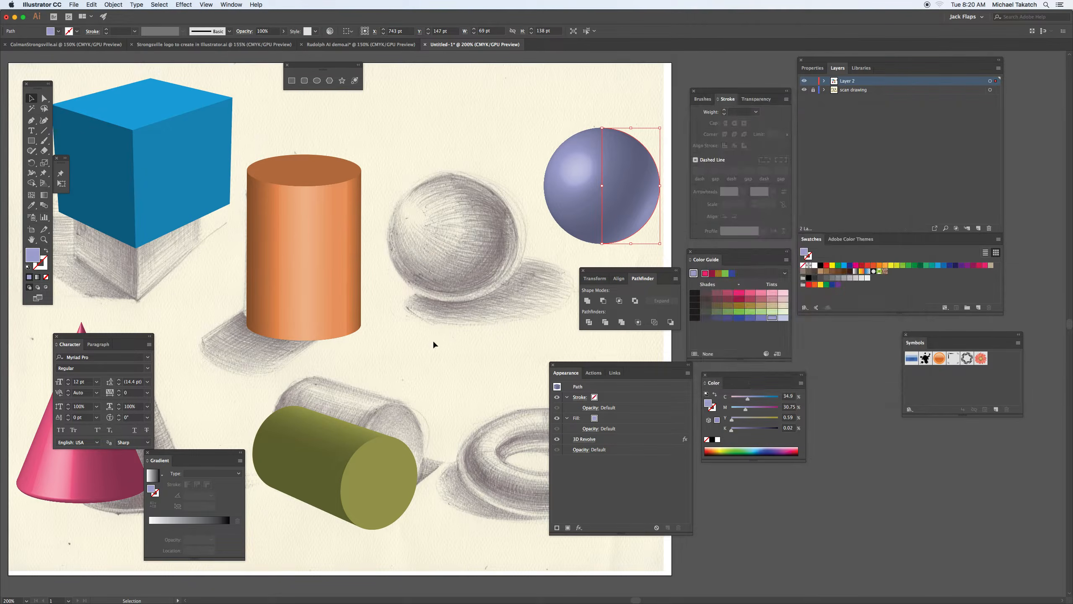
# Draw a 50.25 pt circle over the outer right part of the torus sketch and fill it with golden brown.
pyautogui.click(473, 354)
pyautogui.moveTo(496, 379); pyautogui.dragTo(366, 216)
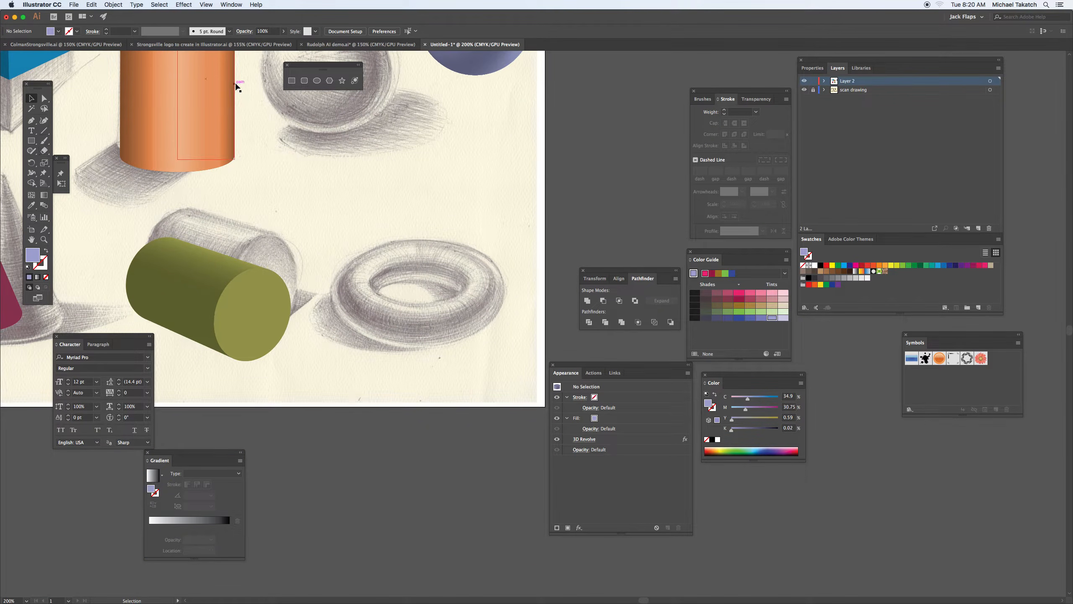
pyautogui.click(317, 81)
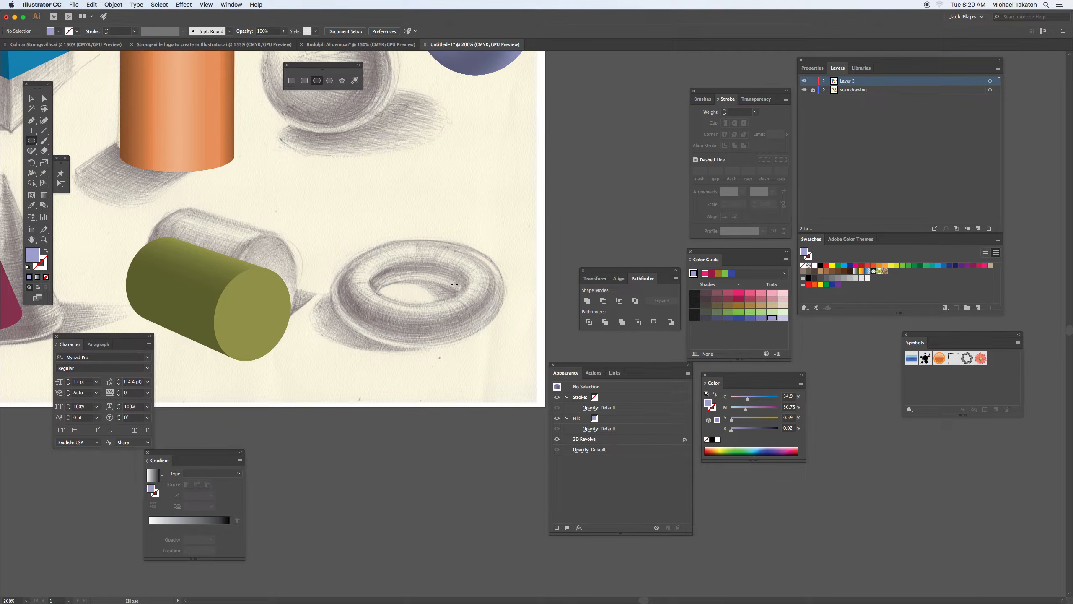
pyautogui.moveTo(460, 282); pyautogui.dragTo(502, 324)
pyautogui.click(748, 306)
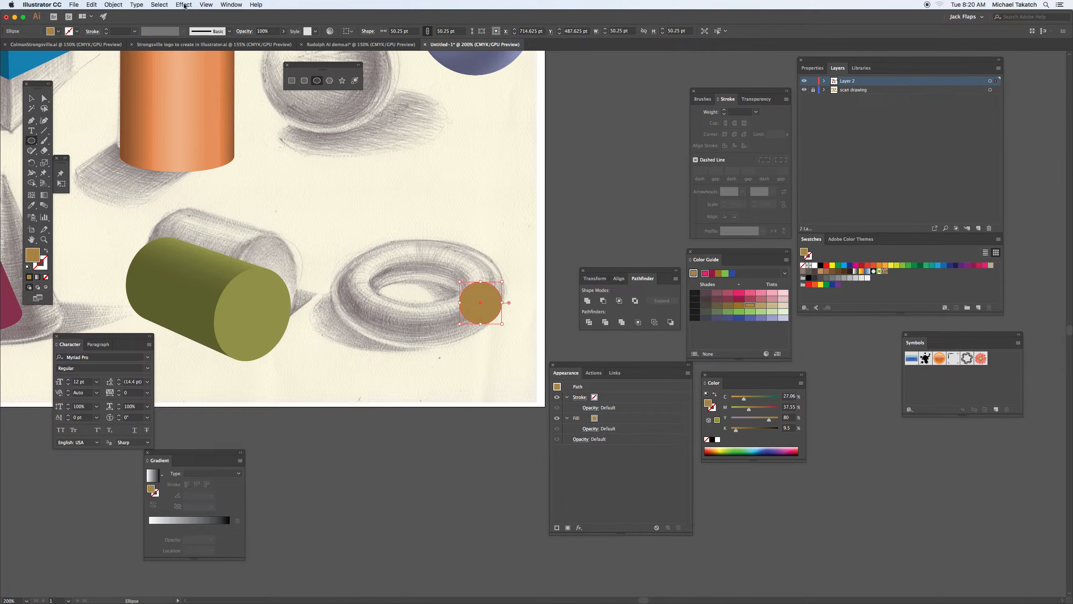
# Revolve the golden brown circle in 3D with a 62 pt offset from its left edge to form a ring.
pyautogui.click(184, 5)
pyautogui.moveTo(240, 57)
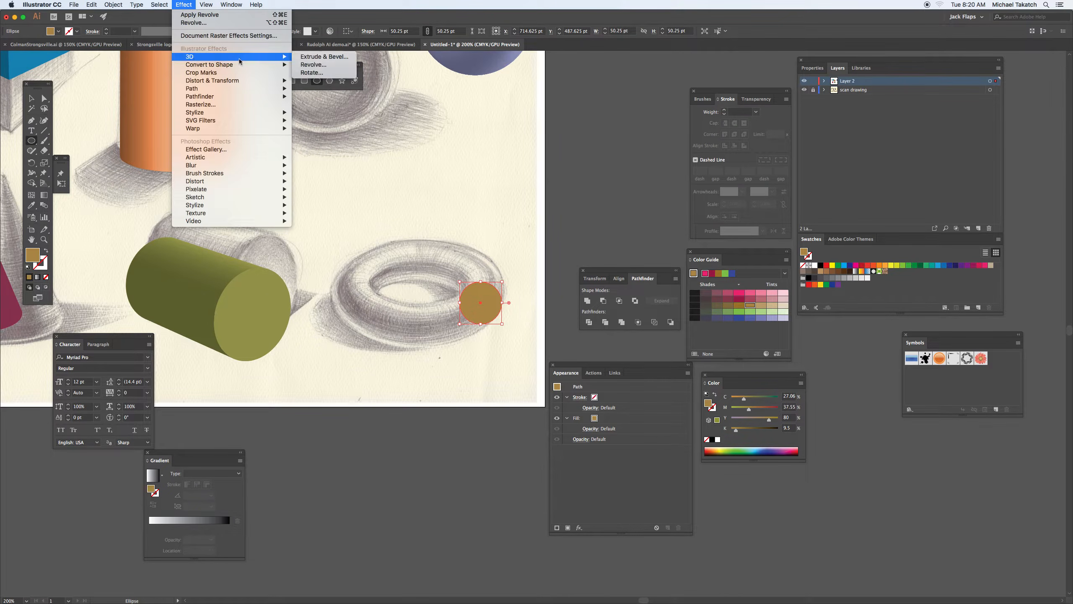
pyautogui.click(326, 67)
pyautogui.click(719, 368)
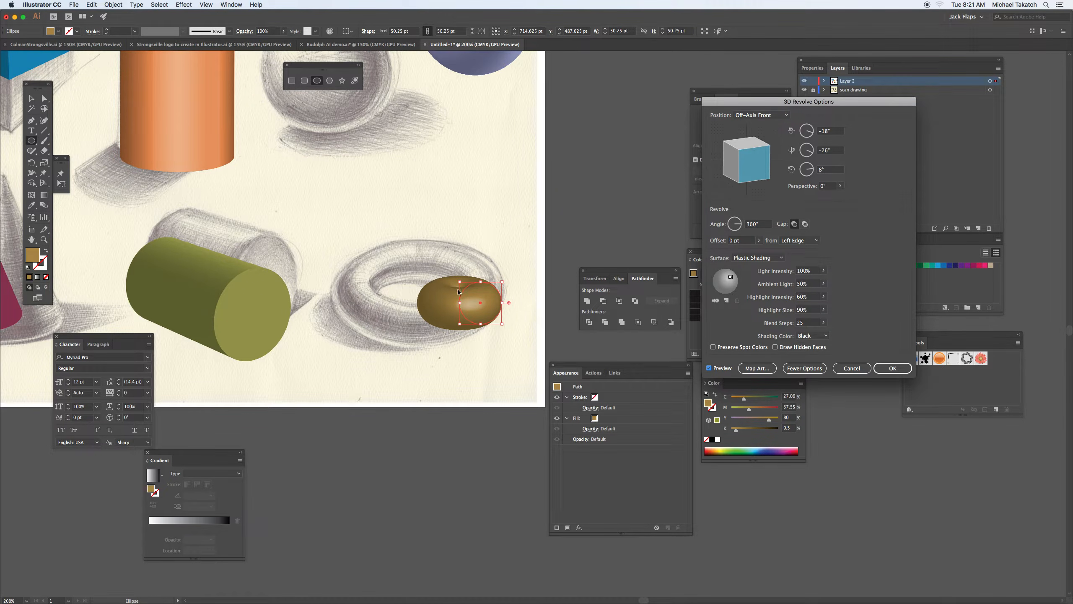
pyautogui.click(759, 241)
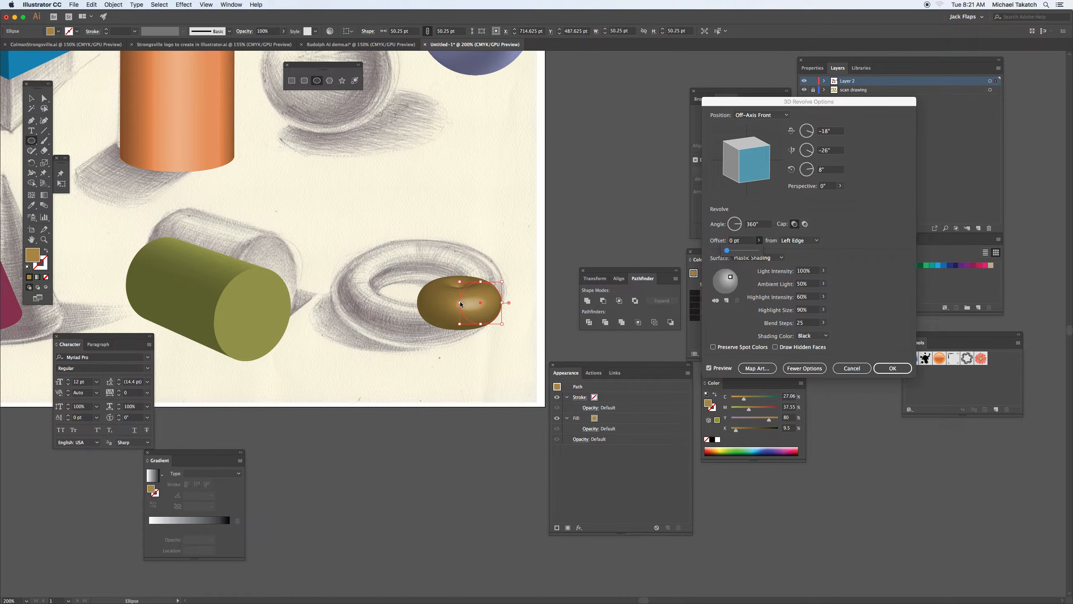
pyautogui.moveTo(727, 252); pyautogui.dragTo(732, 253)
# Try custom rotations of the ring and set its position to the Isometric Left preset.
pyautogui.moveTo(751, 186); pyautogui.dragTo(746, 187)
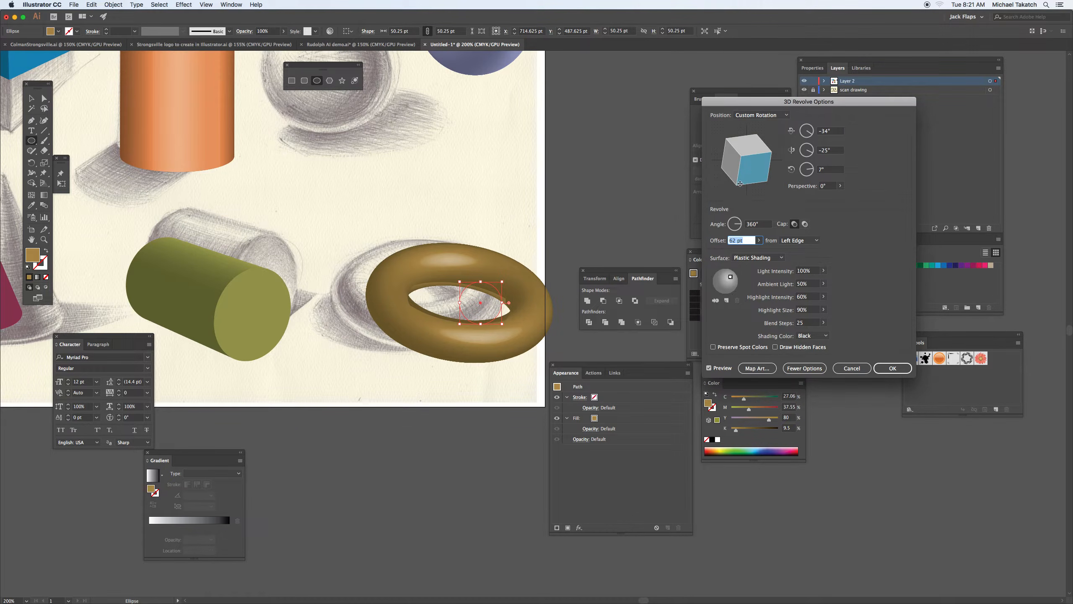
pyautogui.moveTo(765, 153); pyautogui.dragTo(763, 149)
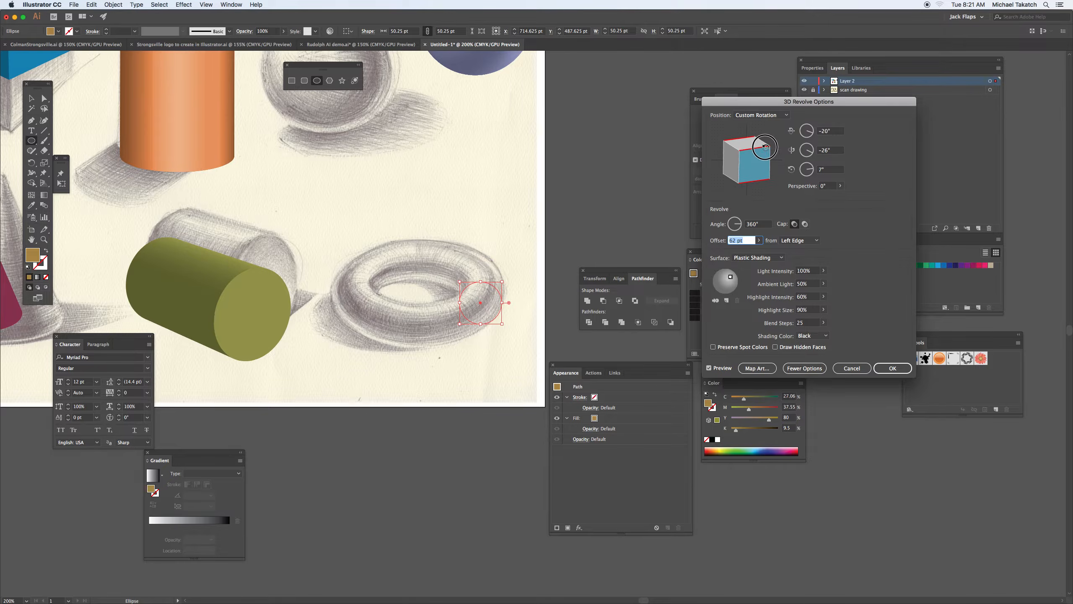
pyautogui.click(768, 115)
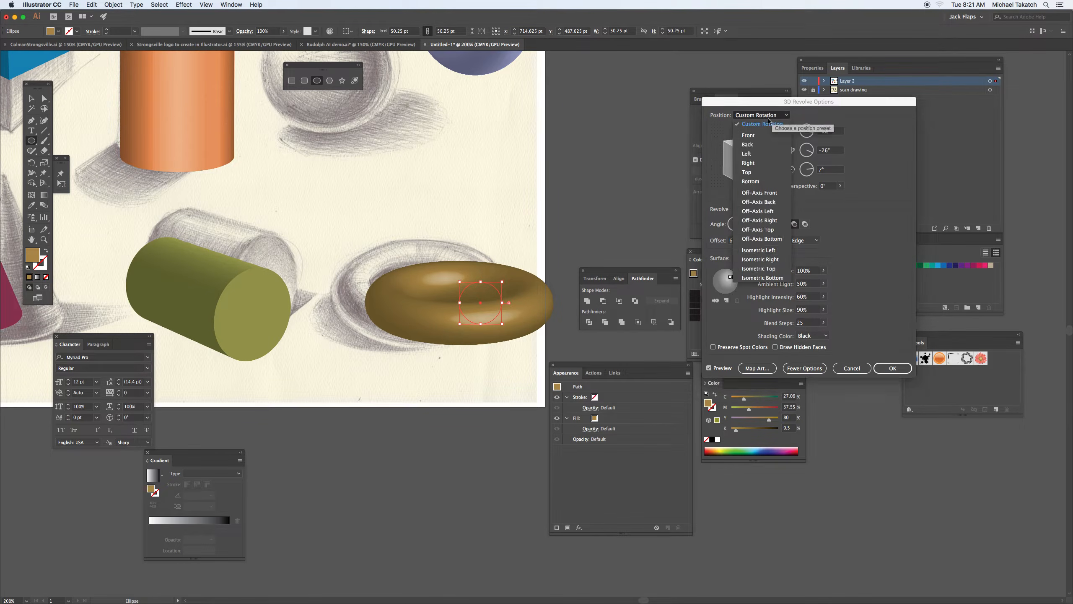
pyautogui.click(755, 251)
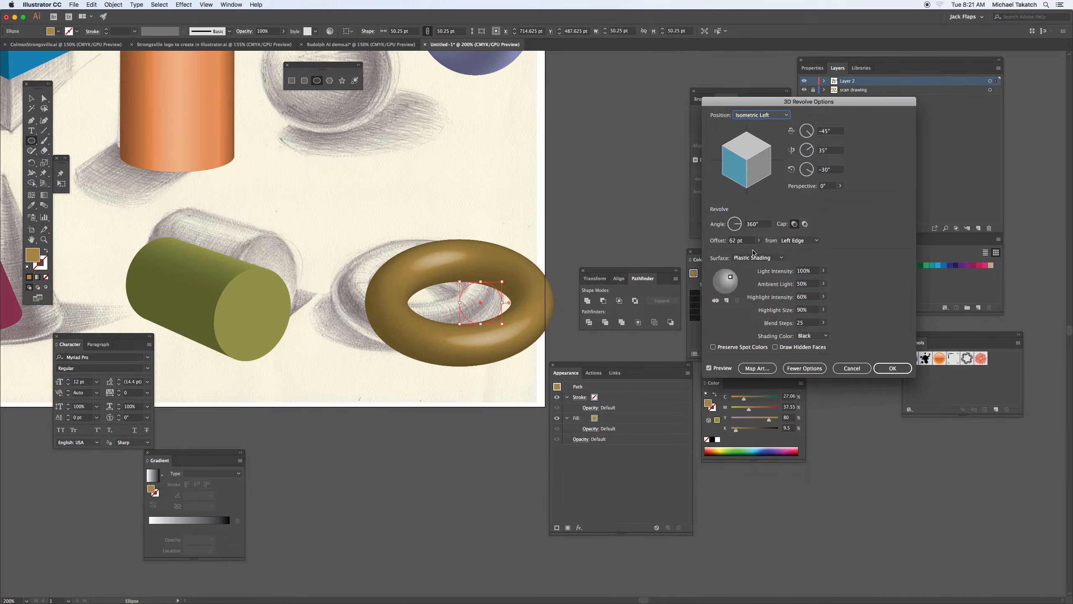
# Move the ring's light up to the upper right, add a second light beside it, accept the revolve and deselect.
pyautogui.moveTo(730, 280); pyautogui.dragTo(734, 271)
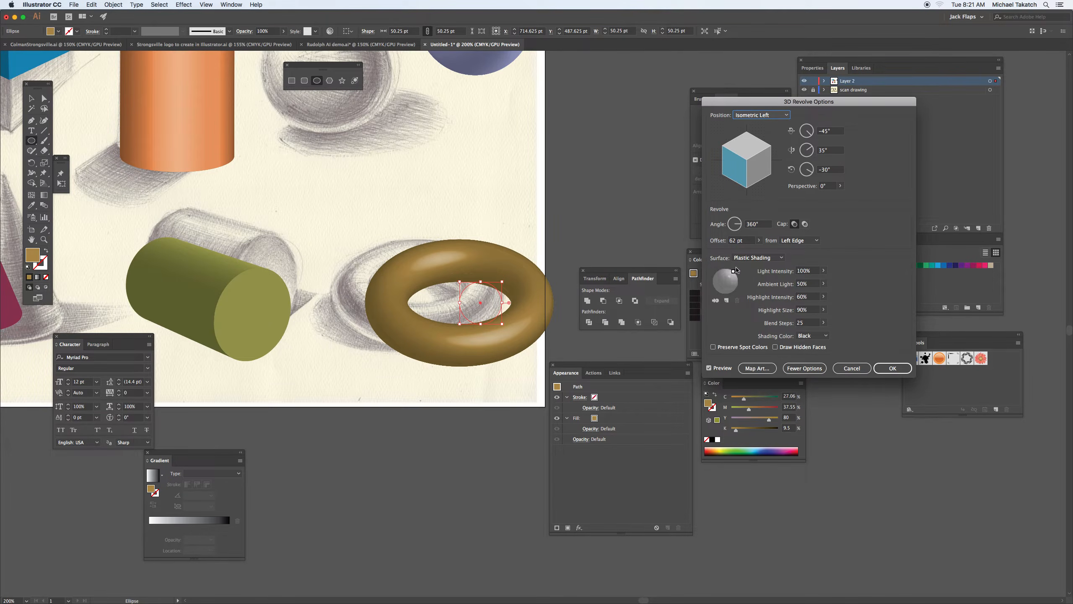
pyautogui.click(727, 300)
pyautogui.moveTo(726, 282); pyautogui.dragTo(735, 278)
pyautogui.click(905, 366)
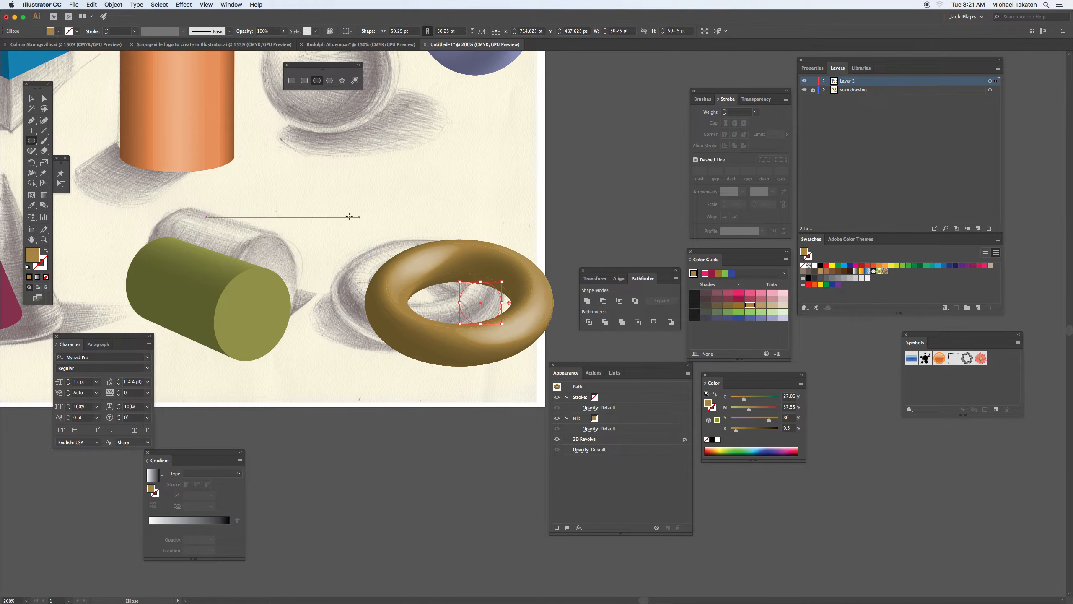
pyautogui.press('v')
pyautogui.click(327, 218)
# Move the cube, upright cylinder, sphere, lying cylinder, ring and cone onto their matching sketches.
pyautogui.press('super+minus')
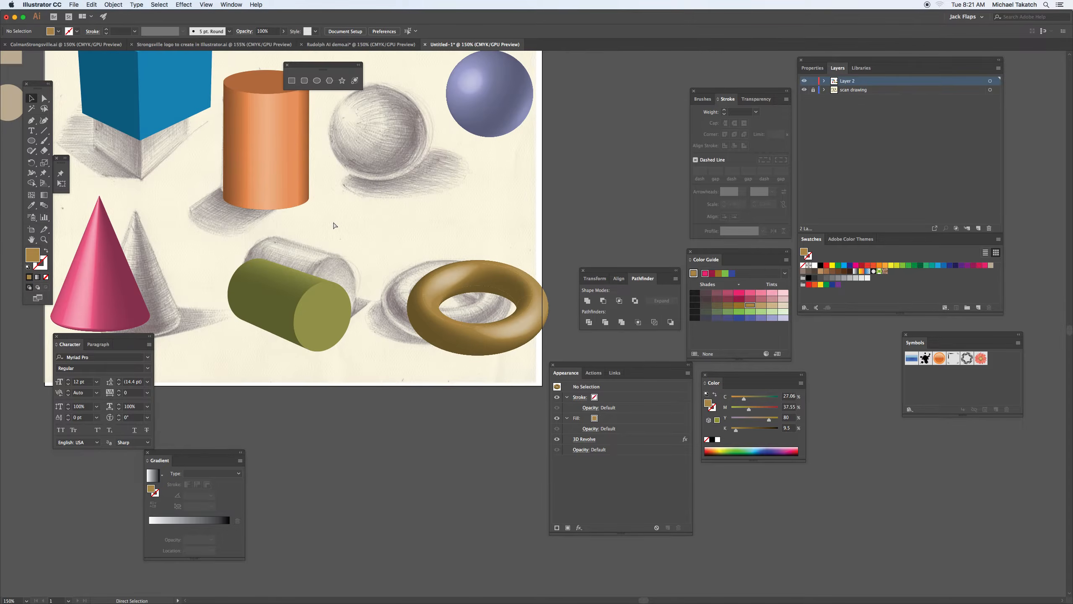
pyautogui.press('super+minus')
pyautogui.moveTo(299, 213); pyautogui.dragTo(380, 261)
pyautogui.moveTo(367, 219); pyautogui.dragTo(369, 251)
pyautogui.moveTo(435, 237); pyautogui.dragTo(457, 224)
pyautogui.moveTo(585, 222); pyautogui.dragTo(514, 249)
pyautogui.moveTo(448, 357); pyautogui.dragTo(447, 325)
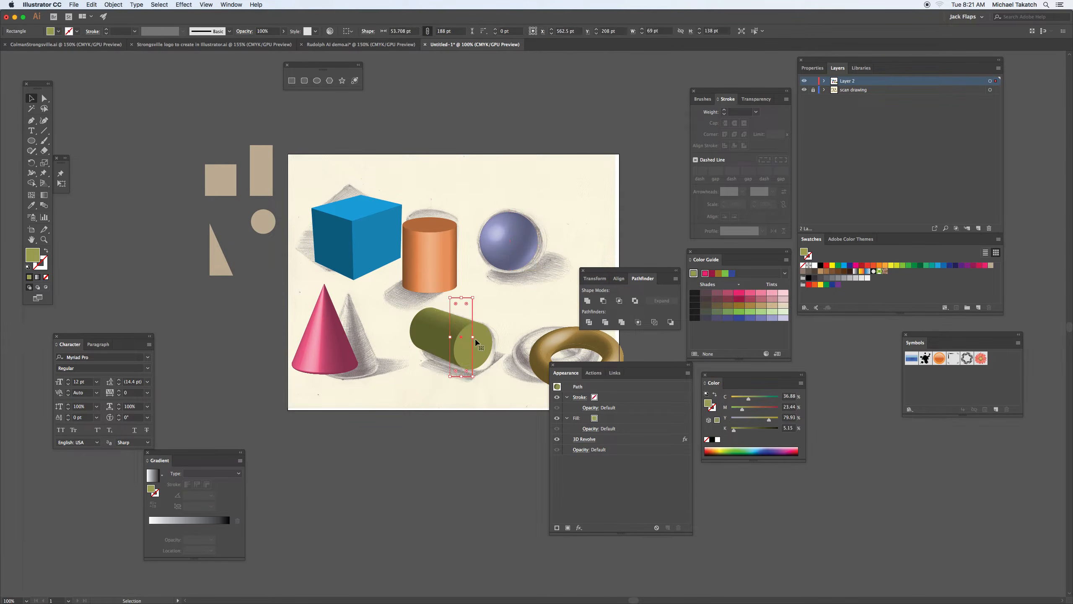
pyautogui.moveTo(545, 346); pyautogui.dragTo(522, 346)
pyautogui.moveTo(336, 325); pyautogui.dragTo(358, 330)
pyautogui.click(405, 304)
# Draw a closed Pen shape about 161 × 77 pt over the orange cylinder's sketched shadow, with a curved outer end.
pyautogui.press('super+equal')
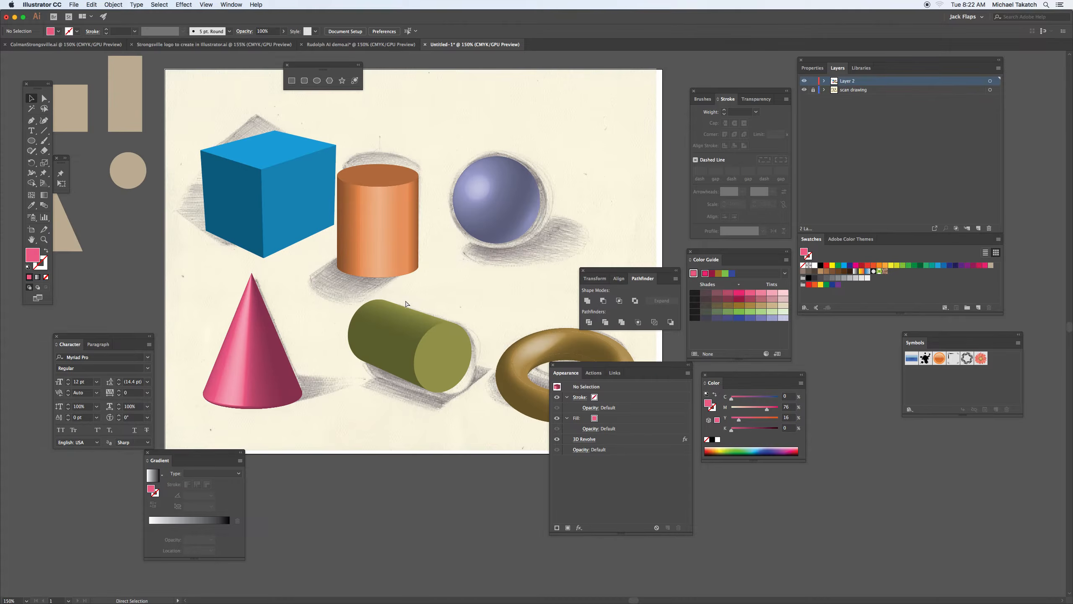
pyautogui.press('super+equal')
pyautogui.press('p')
pyautogui.click(286, 228)
pyautogui.click(235, 259)
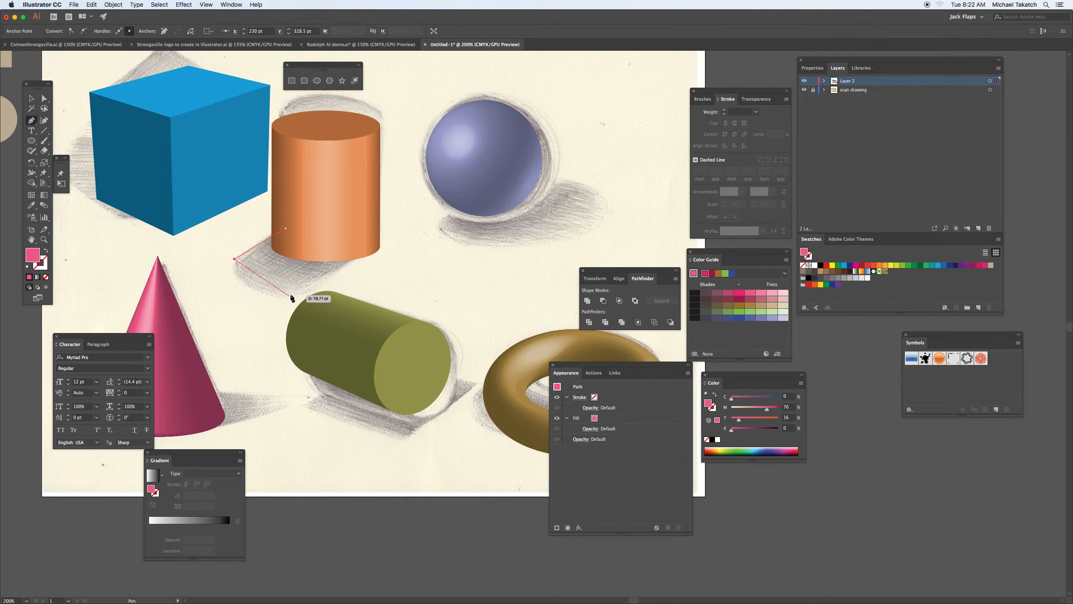
pyautogui.moveTo(297, 293); pyautogui.dragTo(360, 289)
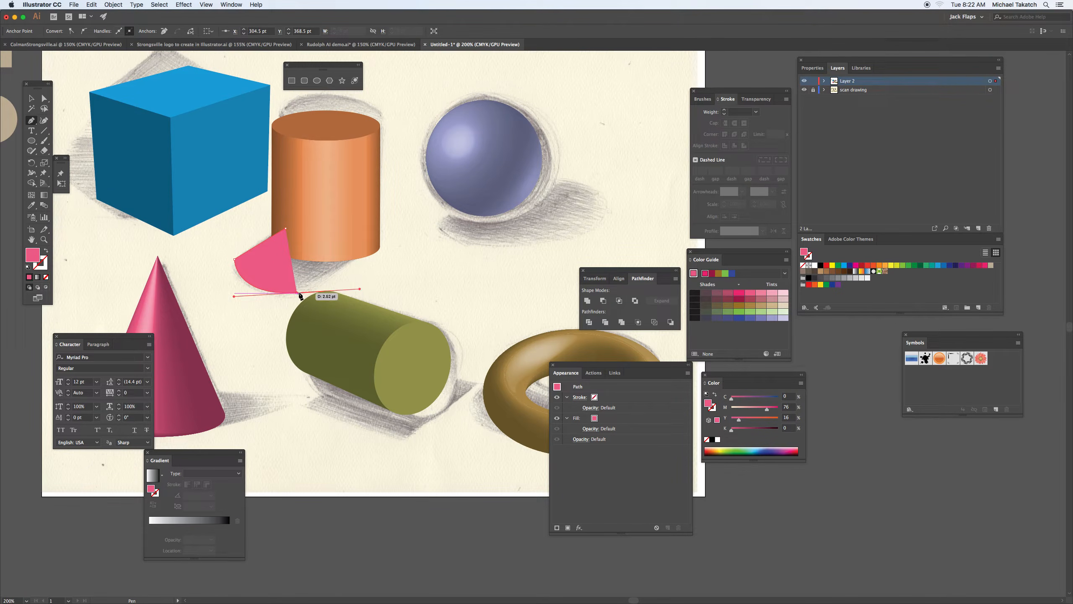
pyautogui.click(370, 249)
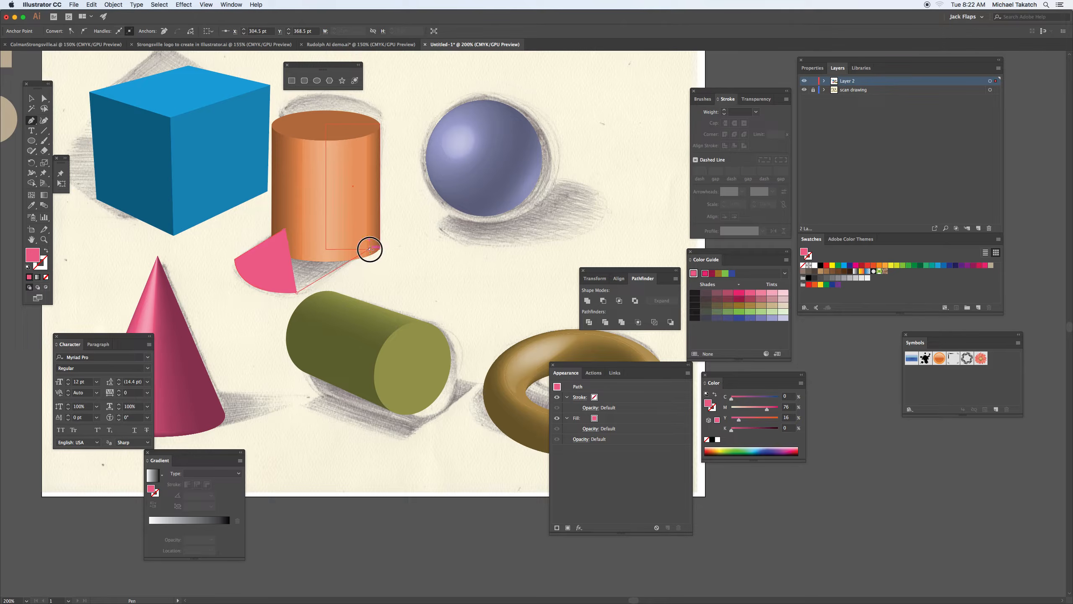
pyautogui.click(286, 229)
pyautogui.press('v')
pyautogui.click(251, 213)
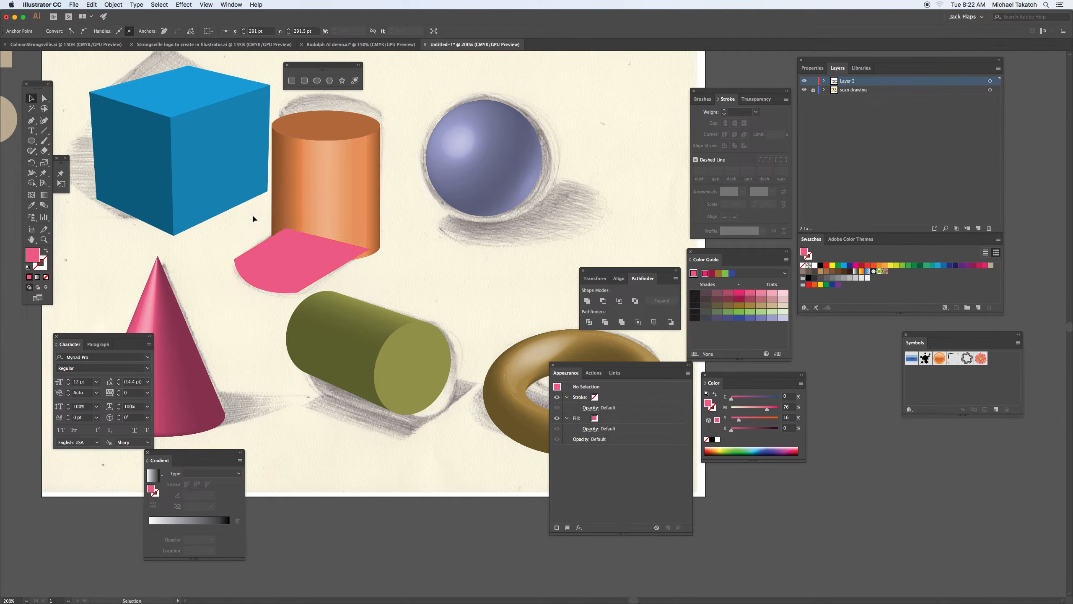
# Fill the shadow shape with the White, Black linear gradient at about 30°, darkest near the cylinder, and send it to the back.
pyautogui.click(856, 271)
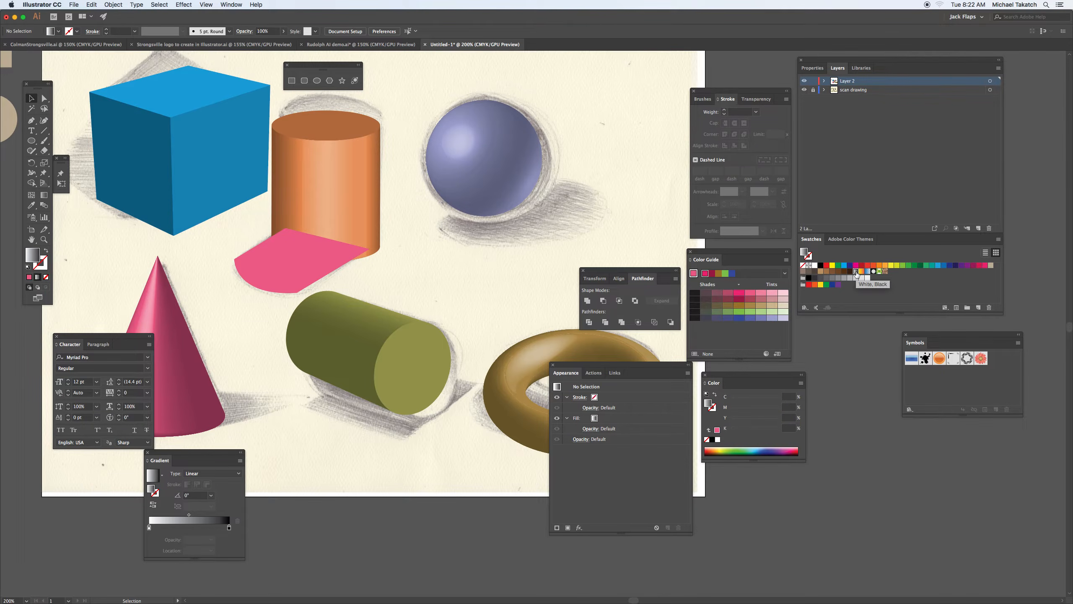
pyautogui.click(297, 271)
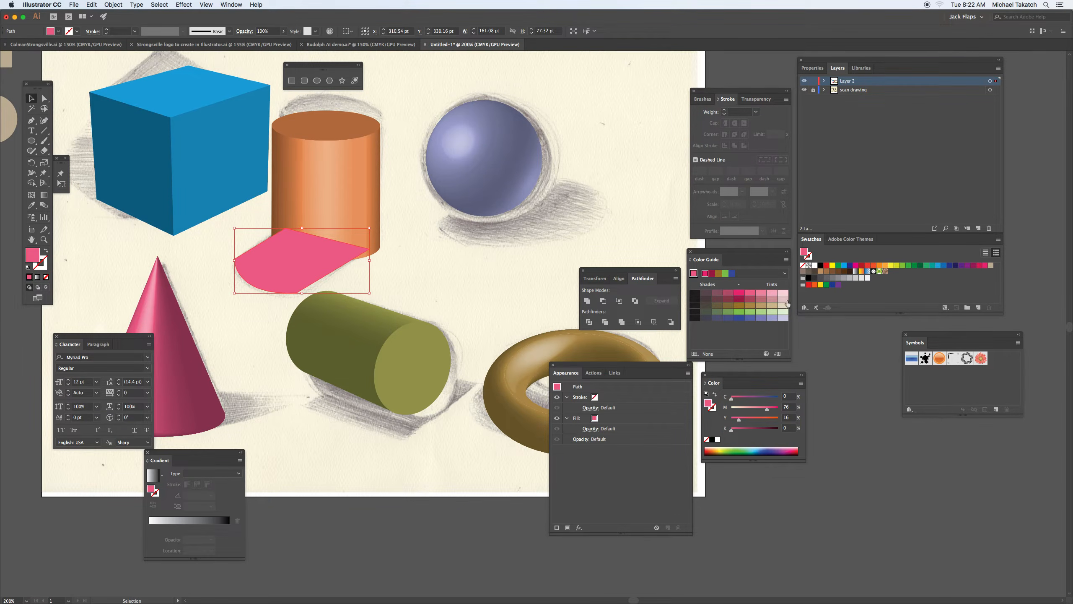
pyautogui.click(856, 271)
pyautogui.press('g')
pyautogui.moveTo(337, 233)
pyautogui.mouseDown()
pyautogui.moveTo(243, 291)
pyautogui.moveTo(292, 272)
pyautogui.moveTo(337, 234)
pyautogui.mouseUp()
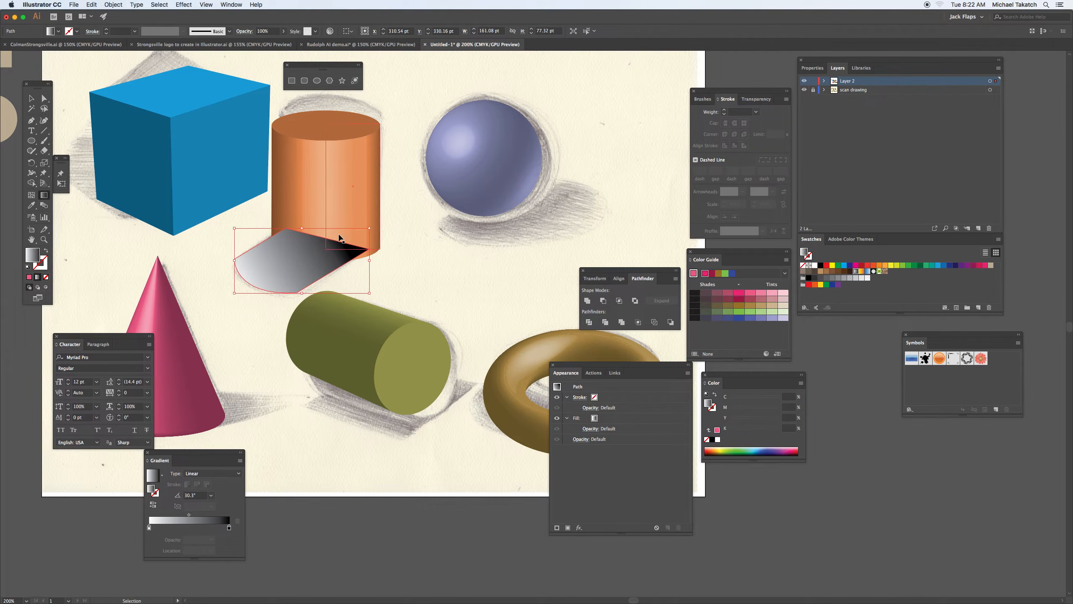
pyautogui.press('super+shift+bracketleft')
pyautogui.click(32, 98)
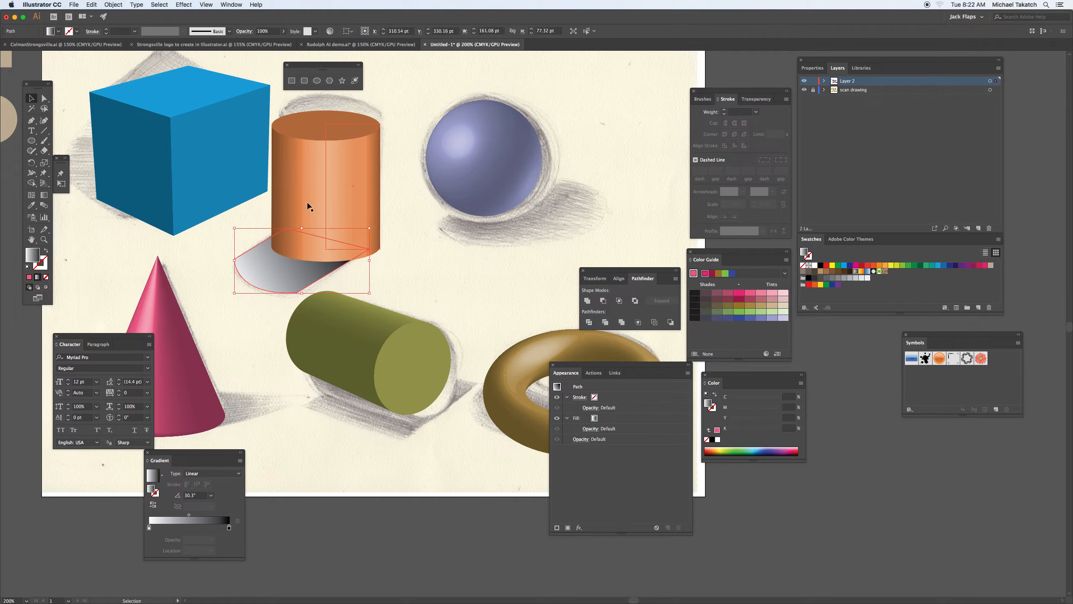
# Show the transparency settings beside the artwork and set the shadow shape's opacity to 60%.
pyautogui.click(232, 5)
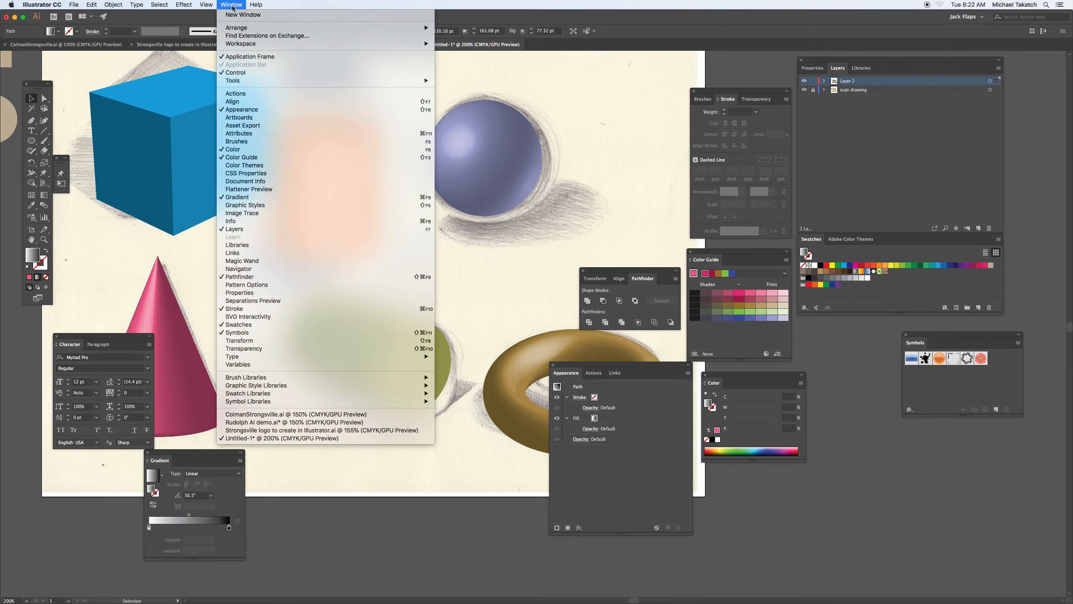
pyautogui.click(259, 347)
pyautogui.moveTo(769, 89); pyautogui.dragTo(479, 276)
pyautogui.click(492, 263)
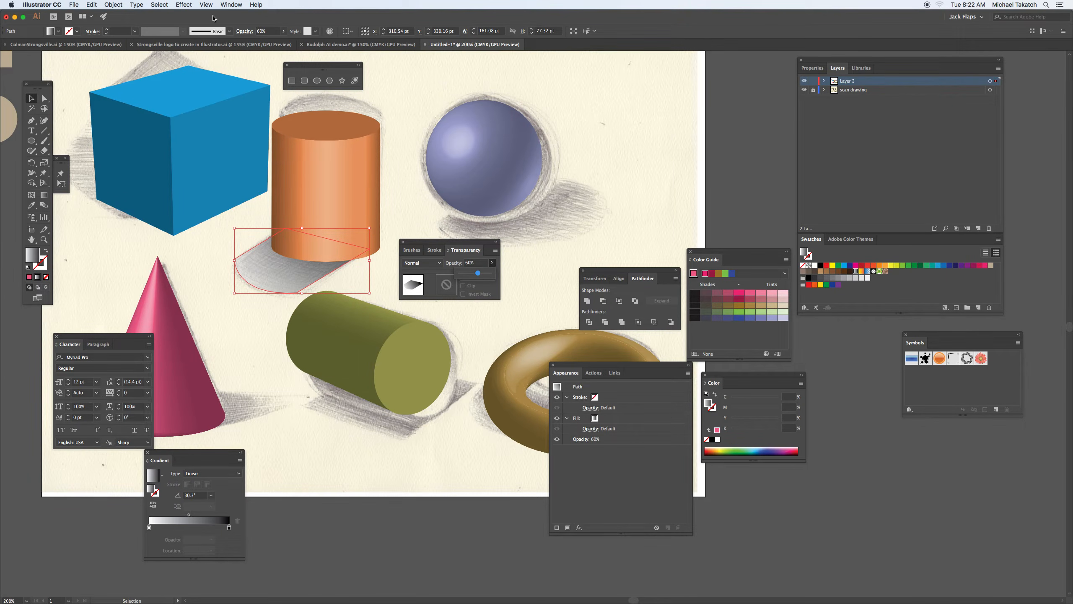
# Apply a Gaussian Blur with a 1-pixel radius to the orange cylinder's shadow and deselect it.
pyautogui.click(184, 5)
pyautogui.moveTo(219, 89)
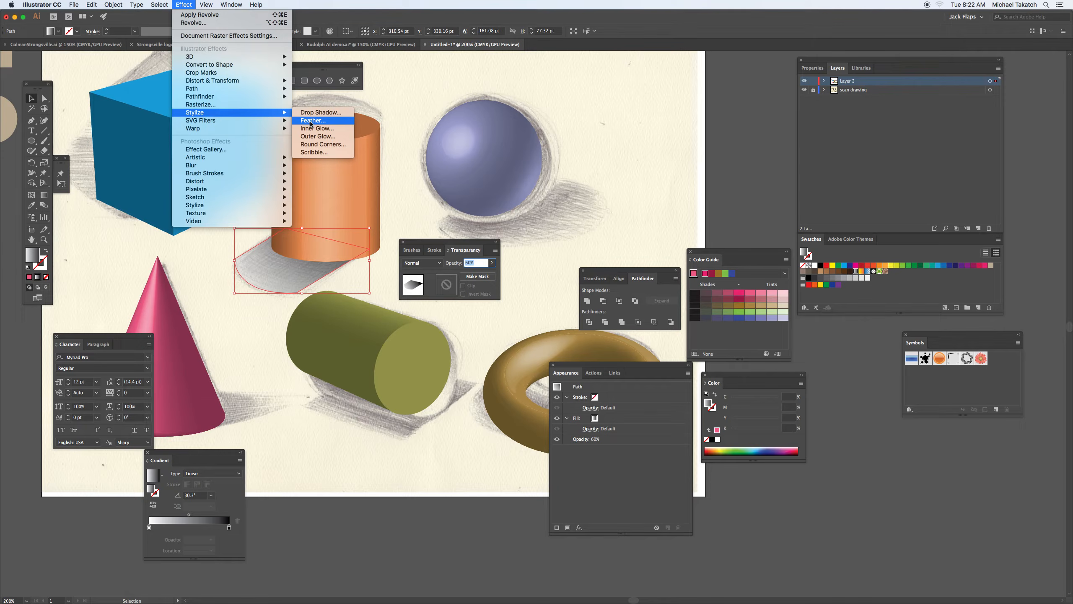
pyautogui.moveTo(254, 165)
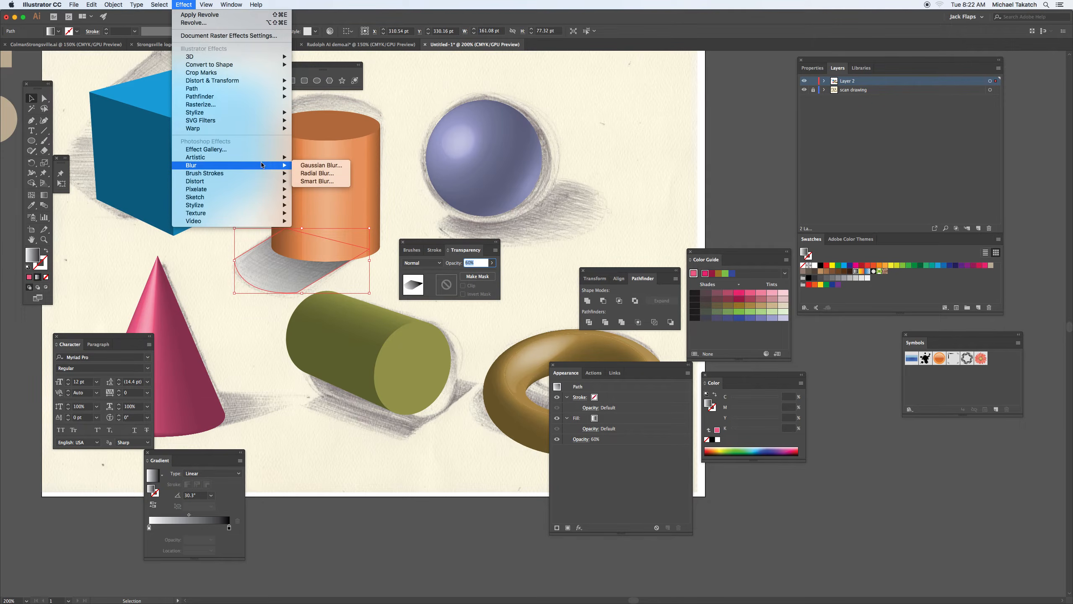
pyautogui.click(315, 166)
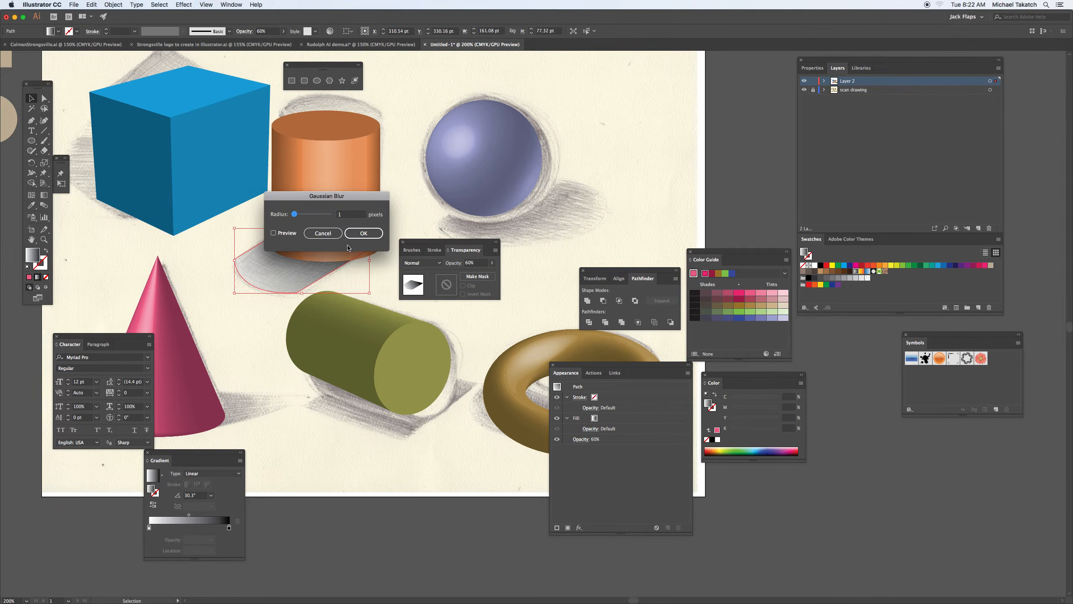
pyautogui.click(273, 234)
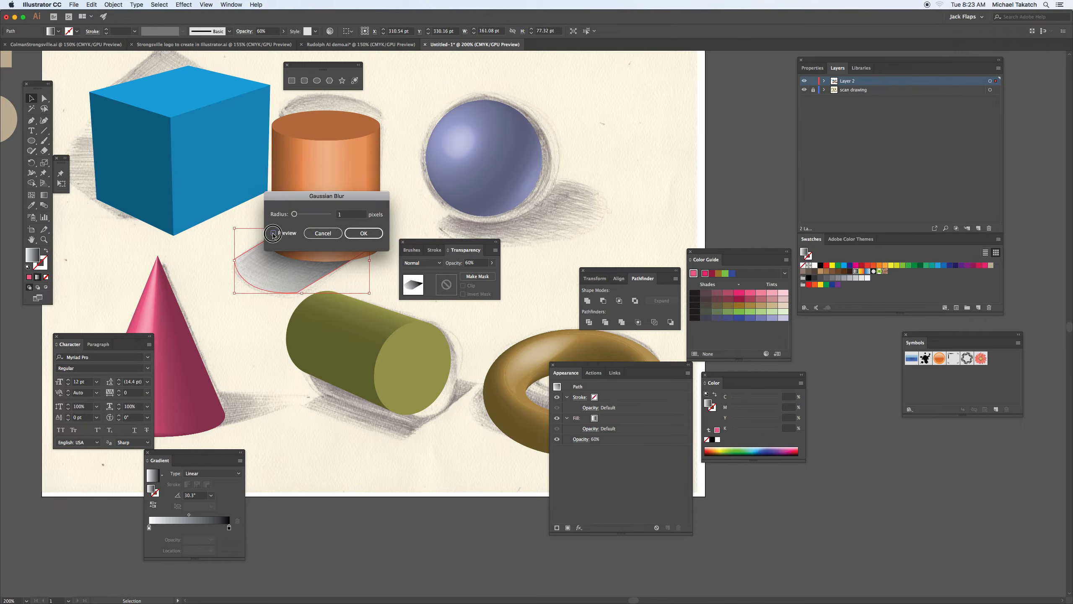
pyautogui.click(363, 234)
pyautogui.click(390, 205)
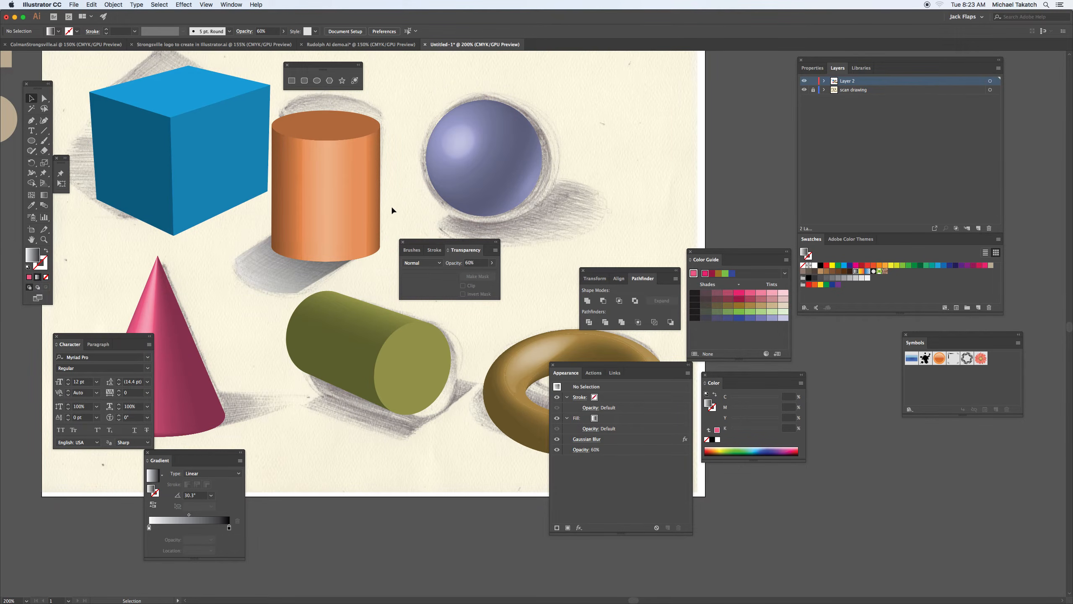
# Draw an ellipse about 174.5 × 52 pt over the sphere's sketched shadow and a triangular Pen shape about 165 × 43 pt over the cone's shadow.
pyautogui.click(31, 141)
pyautogui.moveTo(448, 200)
pyautogui.mouseDown()
pyautogui.moveTo(615, 243)
pyautogui.moveTo(592, 243)
pyautogui.moveTo(602, 232)
pyautogui.mouseUp()
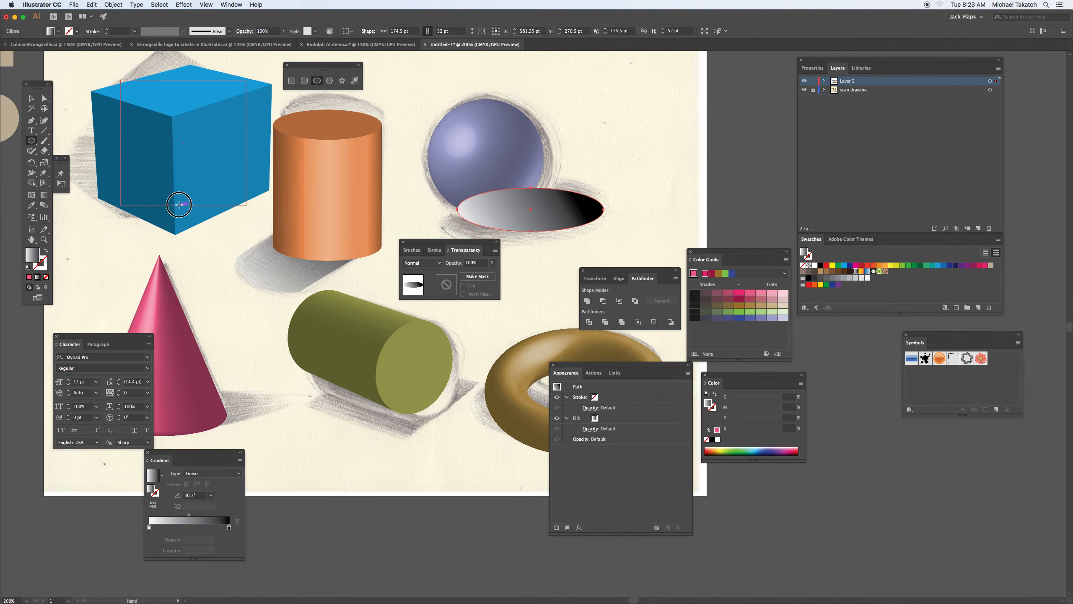
pyautogui.moveTo(173, 204); pyautogui.dragTo(284, 227)
pyautogui.press('p')
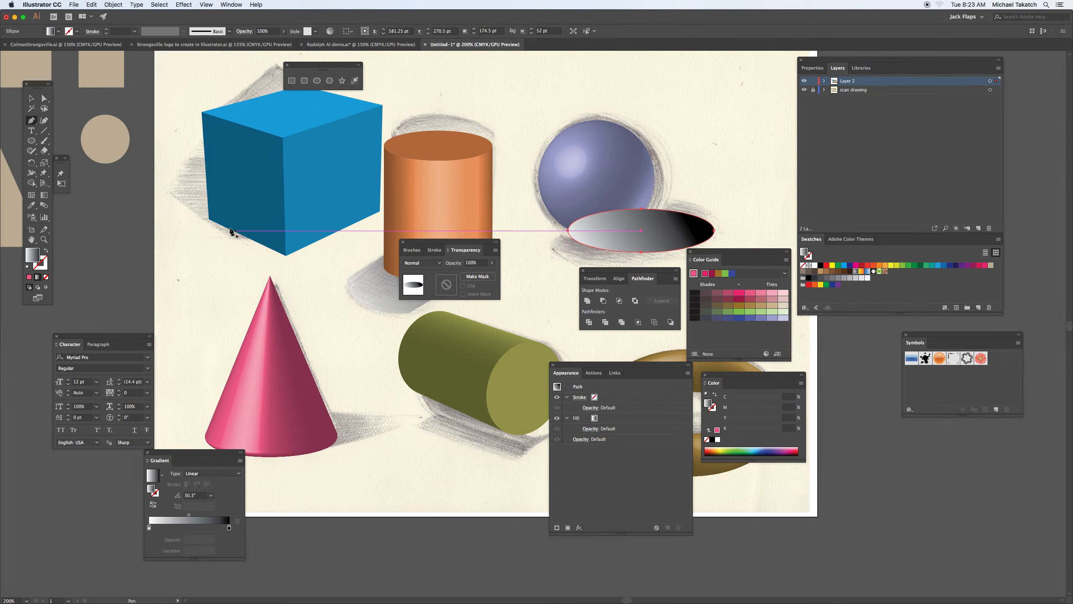
pyautogui.click(211, 219)
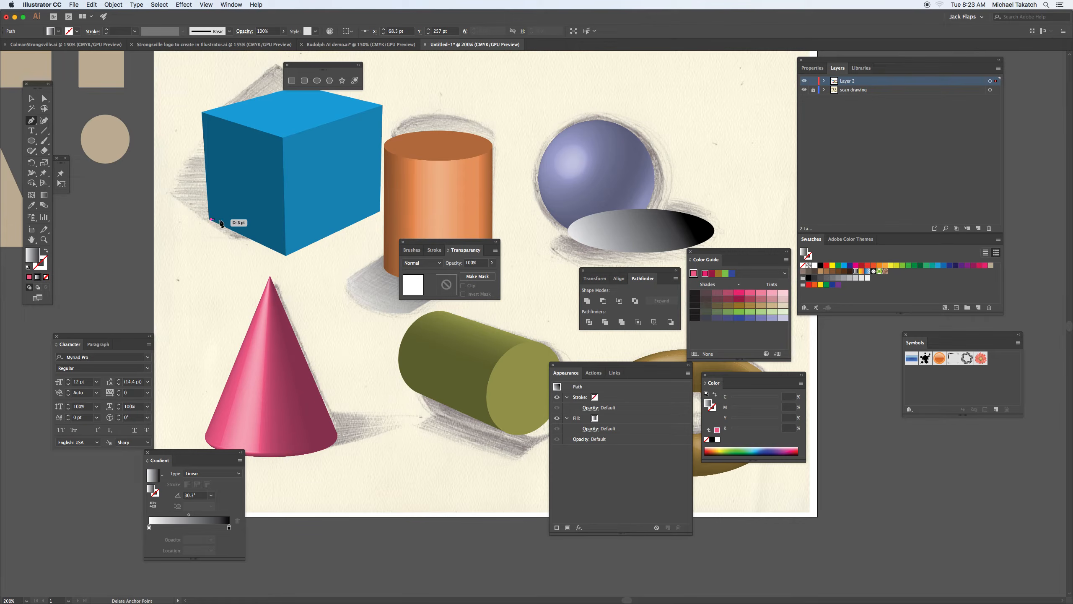
pyautogui.click(287, 412)
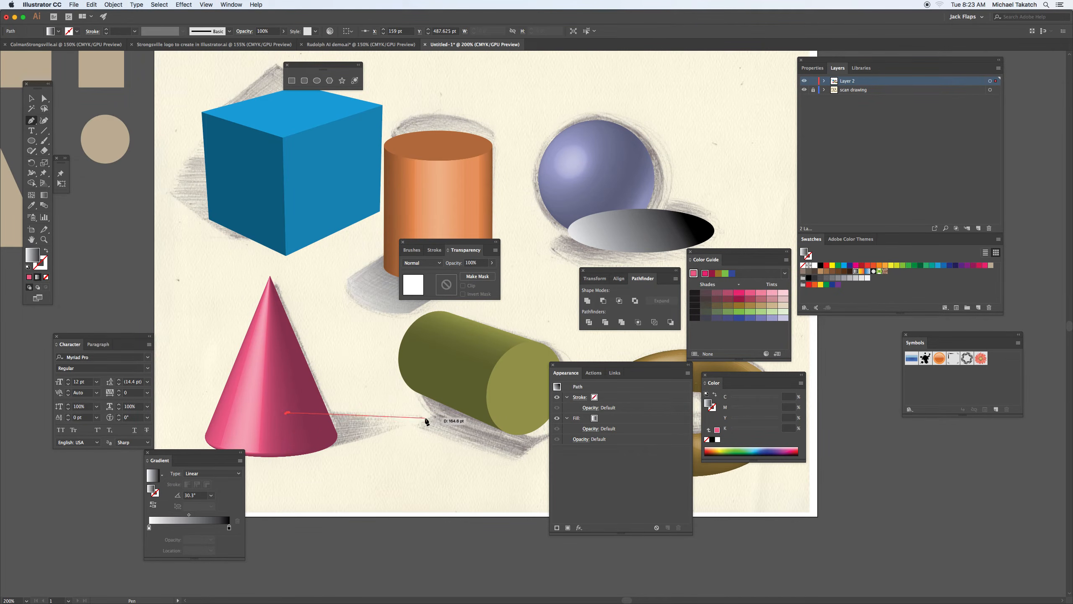
pyautogui.click(425, 418)
pyautogui.click(324, 448)
pyautogui.click(288, 412)
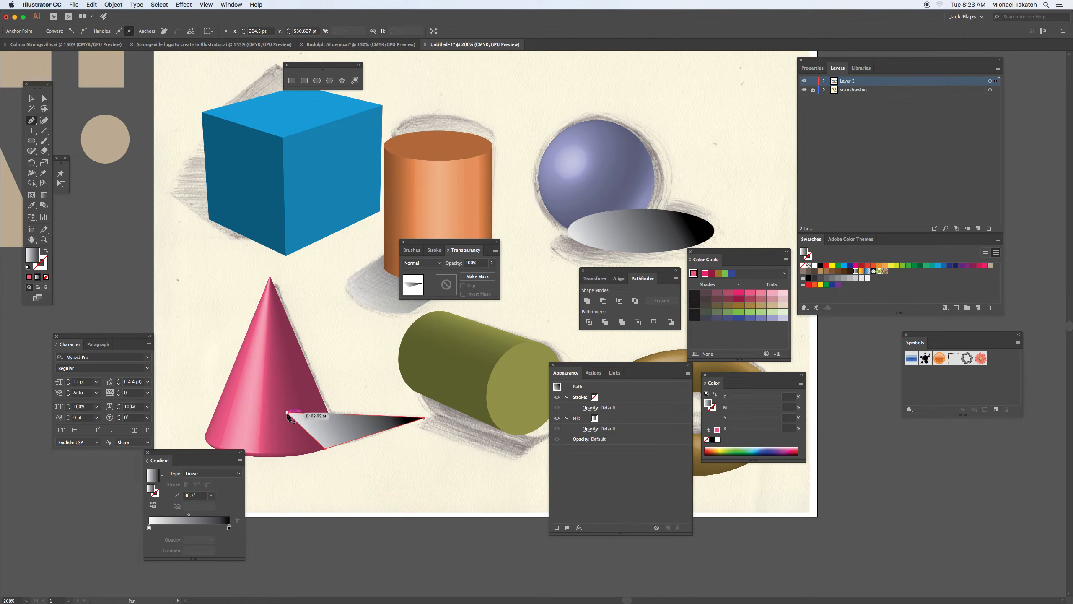
# Draw a closed five-point Pen shape over the sketched shadow of the lying green cylinder, partly overlapping its underside.
pyautogui.moveTo(419, 419); pyautogui.dragTo(239, 372)
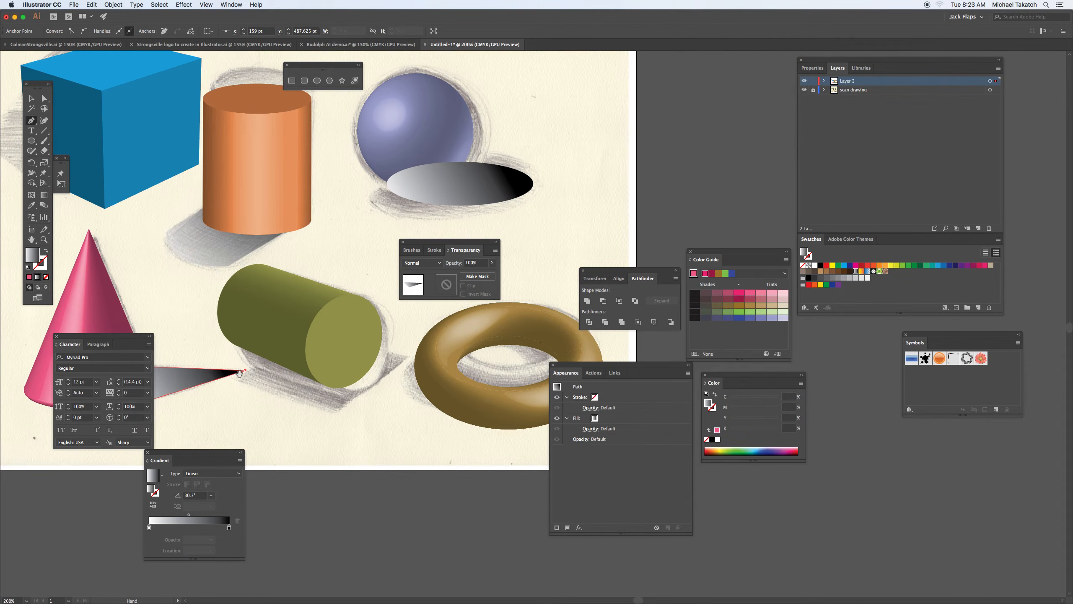
pyautogui.click(258, 342)
pyautogui.click(211, 356)
pyautogui.click(316, 402)
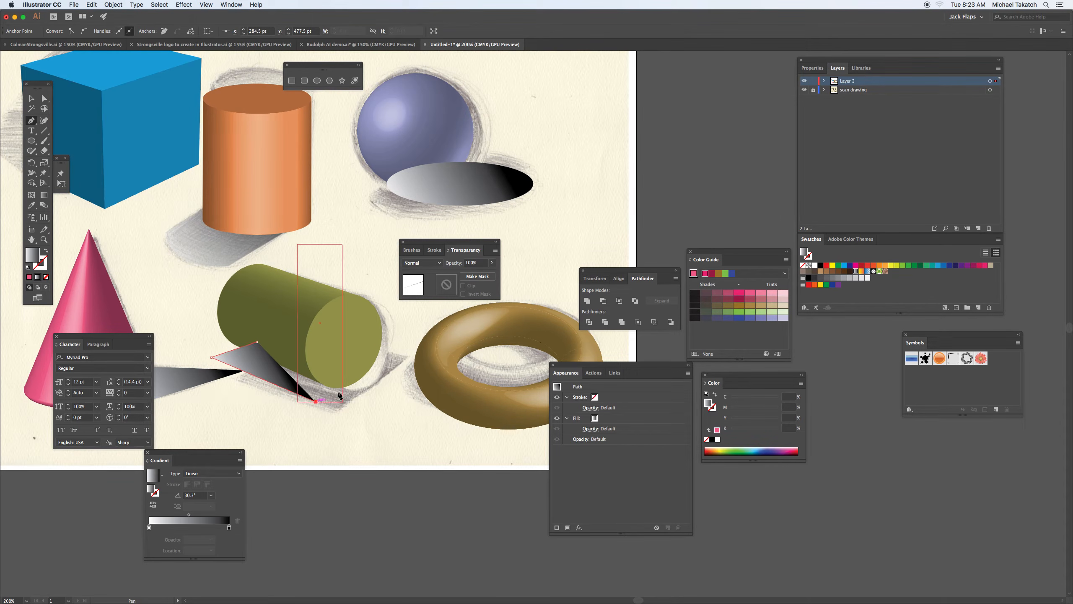
pyautogui.click(408, 356)
pyautogui.click(325, 332)
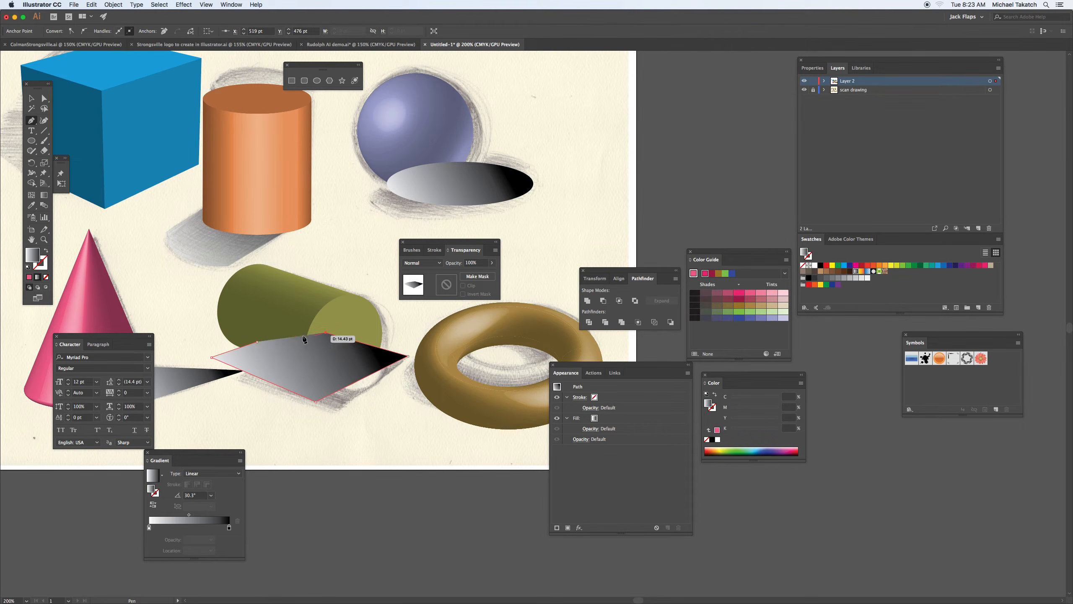
pyautogui.click(258, 341)
# Draw two concentric ellipses over the ring's shadow, the outer about 216.5 × 112.5 pt and the inner about 145 × 62.5 pt.
pyautogui.hscroll(5, 334, 376)
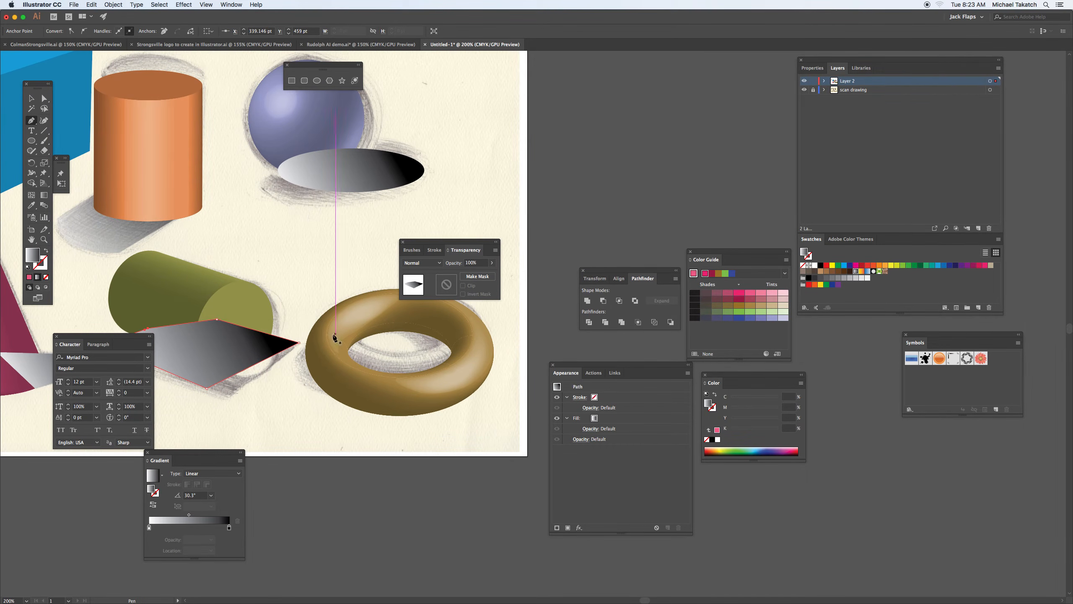
pyautogui.click(33, 144)
pyautogui.moveTo(298, 335); pyautogui.dragTo(471, 421)
pyautogui.moveTo(379, 372); pyautogui.dragTo(437, 401)
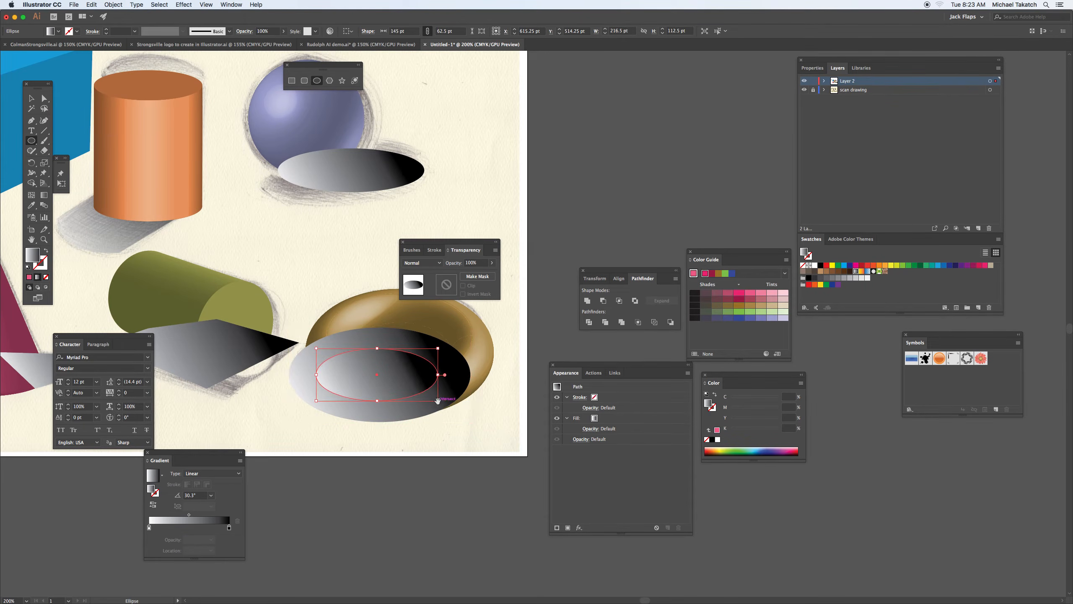
# Subtract the inner ellipse from the outer one and redirect the resulting ring shadow's gradient.
pyautogui.press('v')
pyautogui.keyDown('shift'); pyautogui.click(456, 392); pyautogui.keyUp('shift')
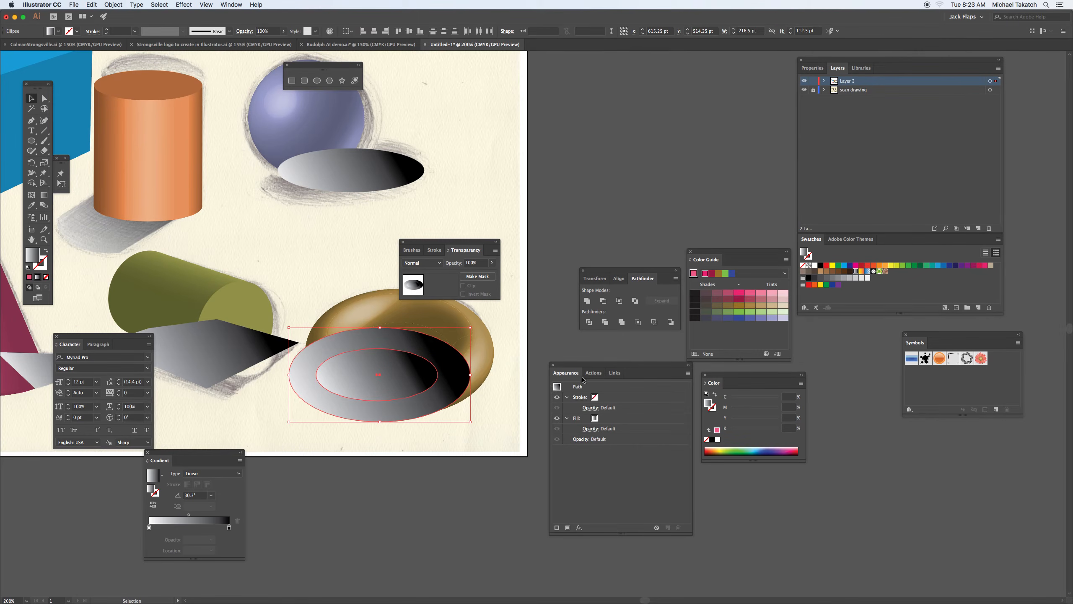
pyautogui.click(604, 301)
pyautogui.press('g')
pyautogui.moveTo(399, 376)
pyautogui.mouseDown()
pyautogui.moveTo(302, 376)
pyautogui.moveTo(413, 391)
pyautogui.mouseUp()
# Redirect the gradient of the sphere's shadow ellipse to about 162°, darkest near the sphere and fading outward.
pyautogui.press('v')
pyautogui.click(364, 180)
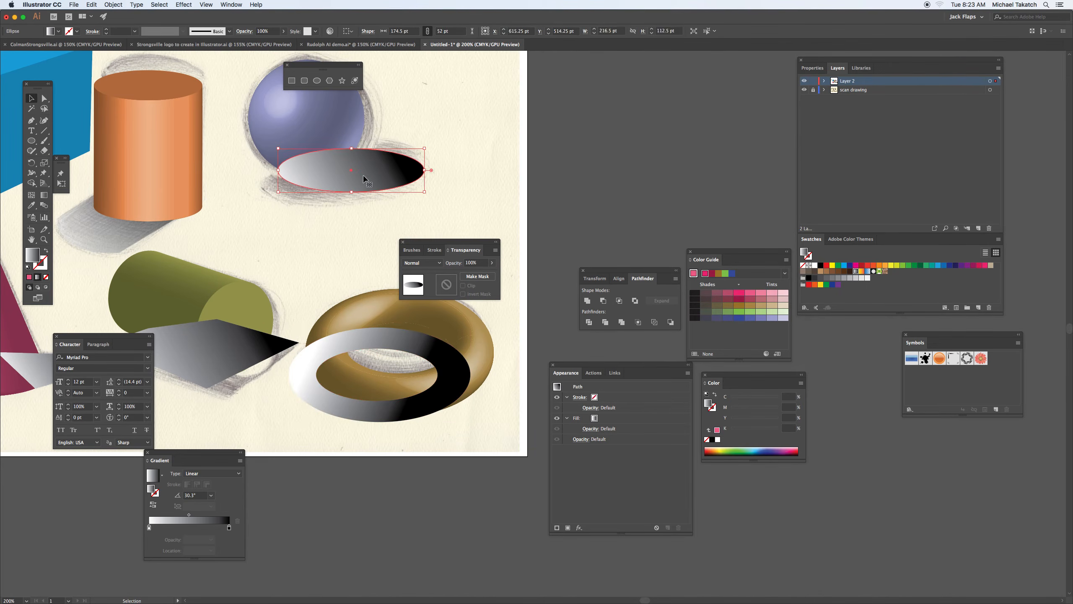
pyautogui.press('g')
pyautogui.moveTo(310, 151); pyautogui.dragTo(404, 185)
pyautogui.moveTo(263, 138); pyautogui.dragTo(313, 158)
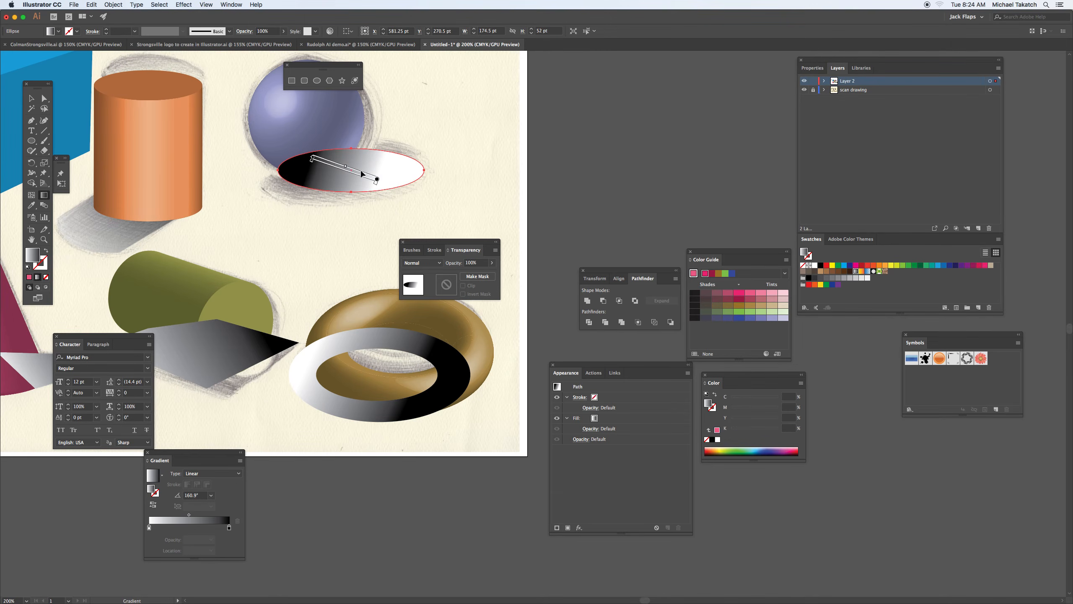
pyautogui.moveTo(448, 193); pyautogui.dragTo(305, 146)
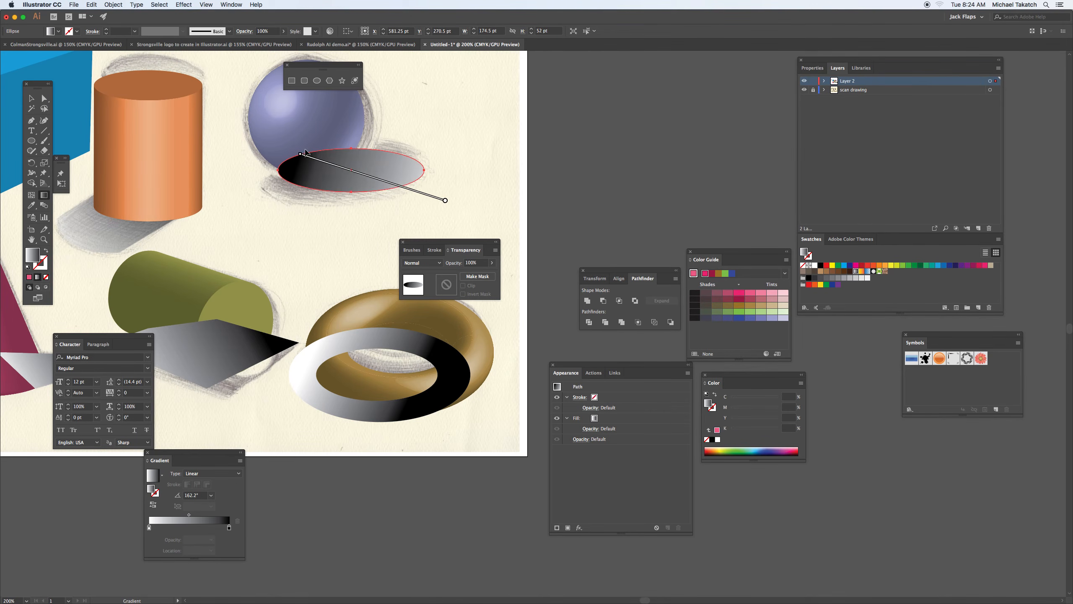
# Redirect the gradient of the cone's shadow triangle to about -177°, darkest beside the cone and fading toward the tip.
pyautogui.press('space')
pyautogui.moveTo(248, 177); pyautogui.dragTo(482, 221)
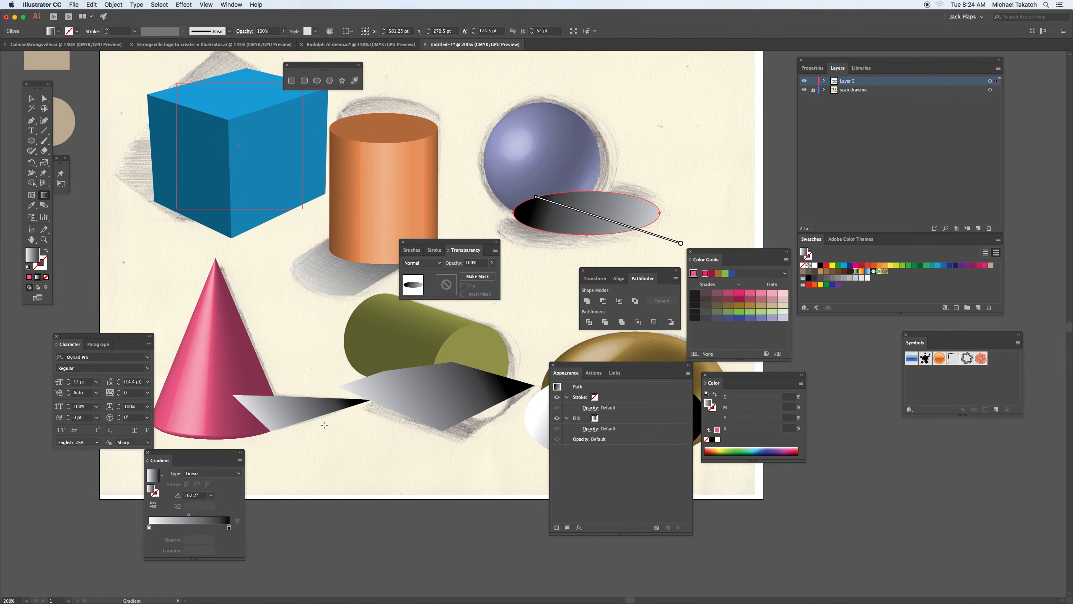
pyautogui.keyDown('super'); pyautogui.click(308, 410); pyautogui.keyUp('super')
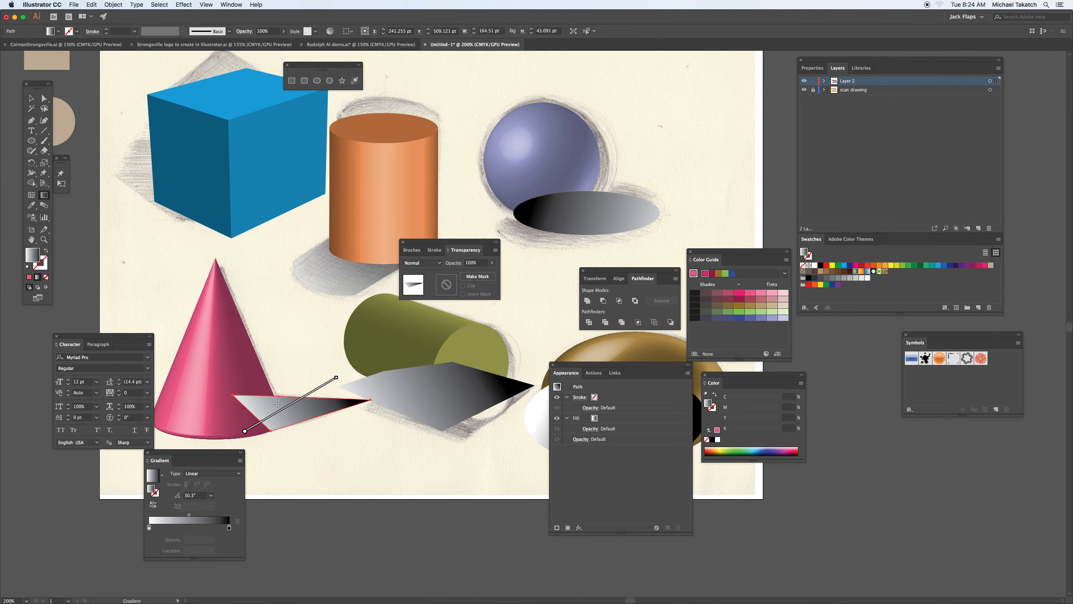
pyautogui.moveTo(306, 411); pyautogui.dragTo(211, 414)
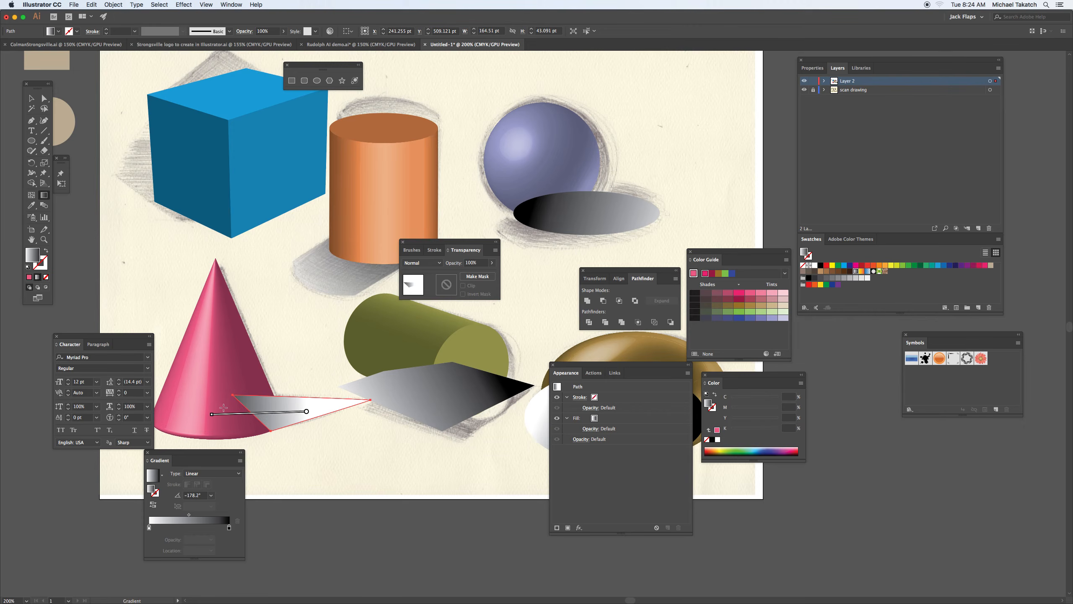
pyautogui.moveTo(383, 407); pyautogui.dragTo(270, 413)
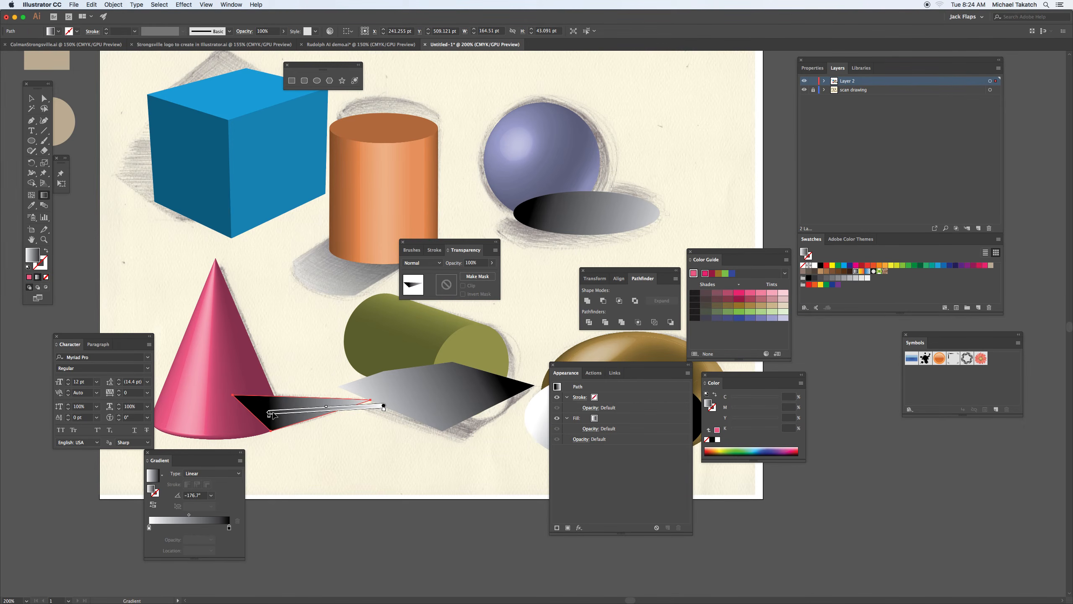
# Try moving the blue cube off its sketch to expose the drawn shadow, and undo the move.
pyautogui.moveTo(216, 213); pyautogui.dragTo(271, 308)
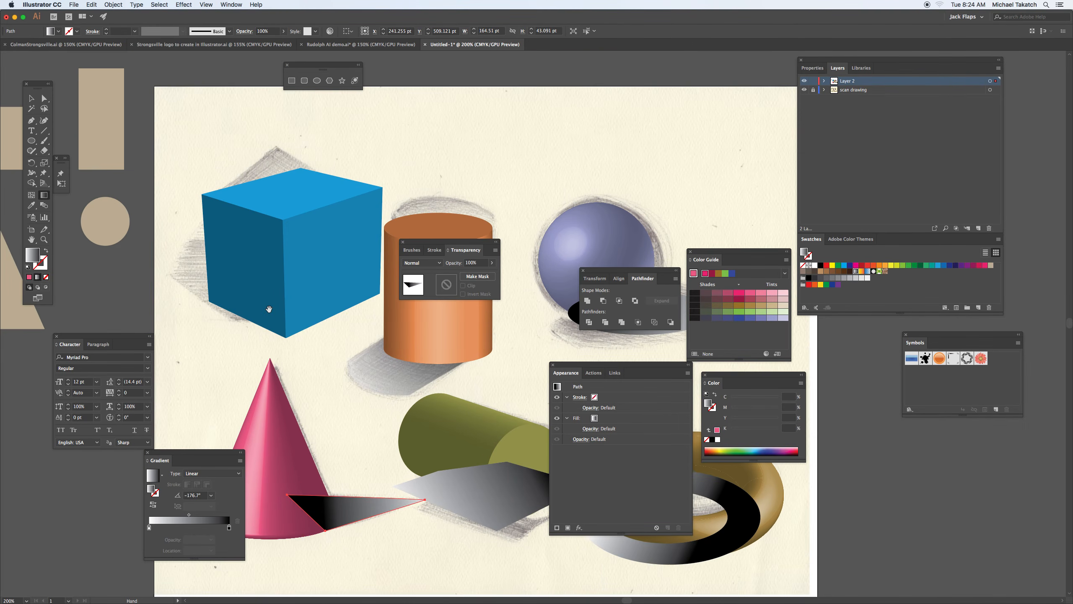
pyautogui.press('v')
pyautogui.moveTo(272, 272); pyautogui.dragTo(412, 210)
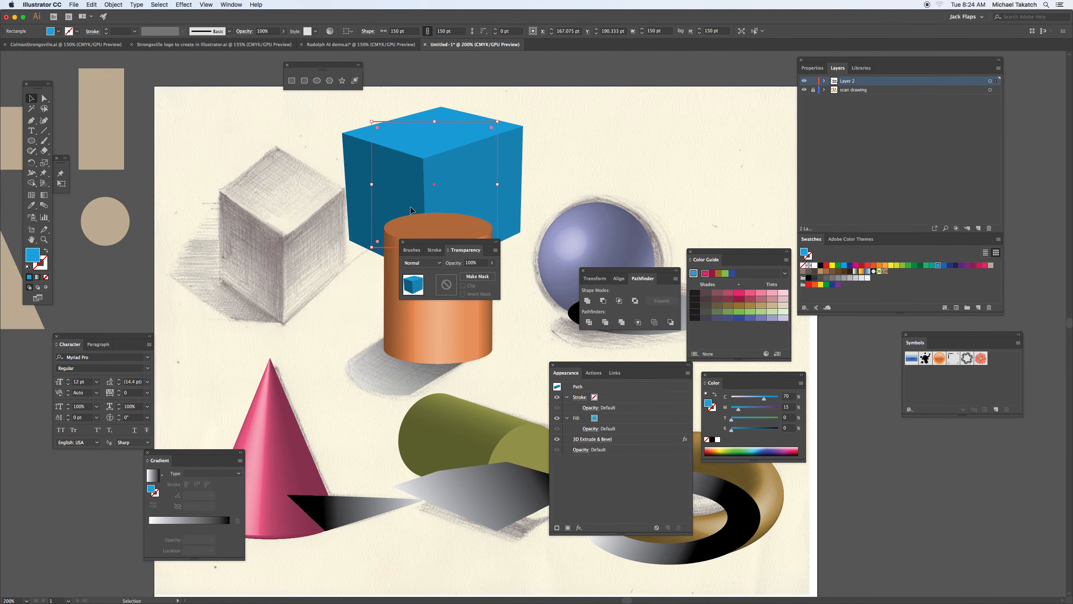
pyautogui.press('a')
pyautogui.press('super+z')
# Draw a closed four-sided Pen shape outward from the blue cube's lowest corner as its shadow and fill it with the White, Black linear gradient.
pyautogui.press('p')
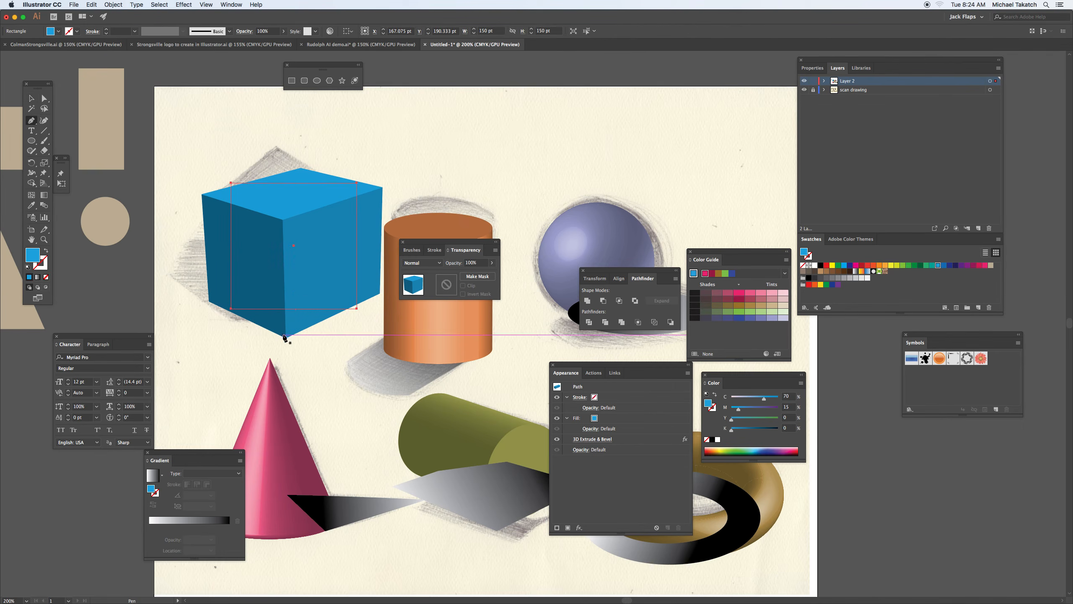
pyautogui.click(284, 337)
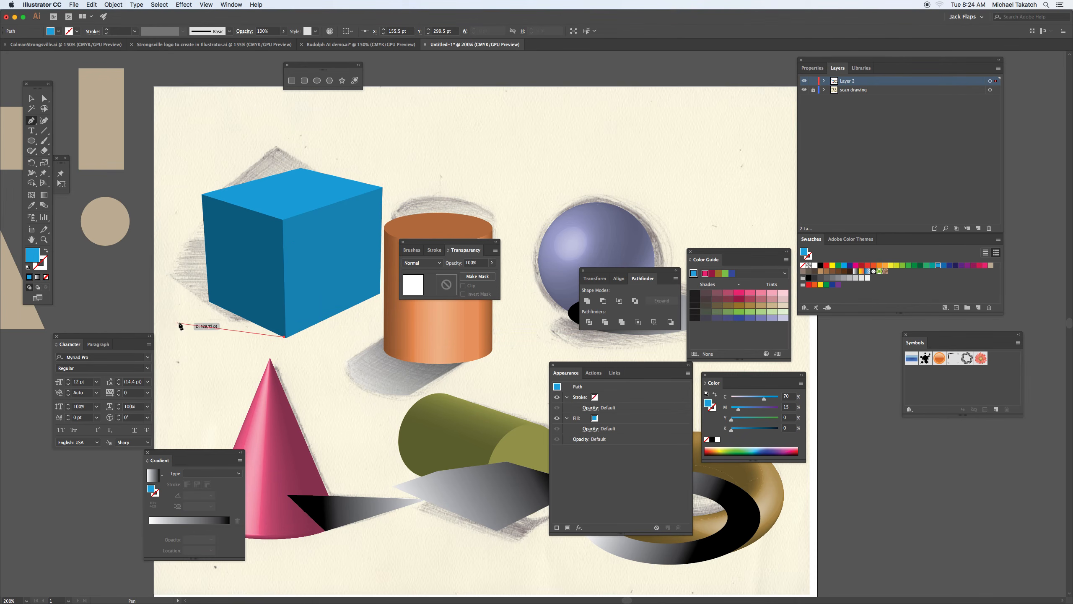
pyautogui.click(189, 324)
pyautogui.click(159, 284)
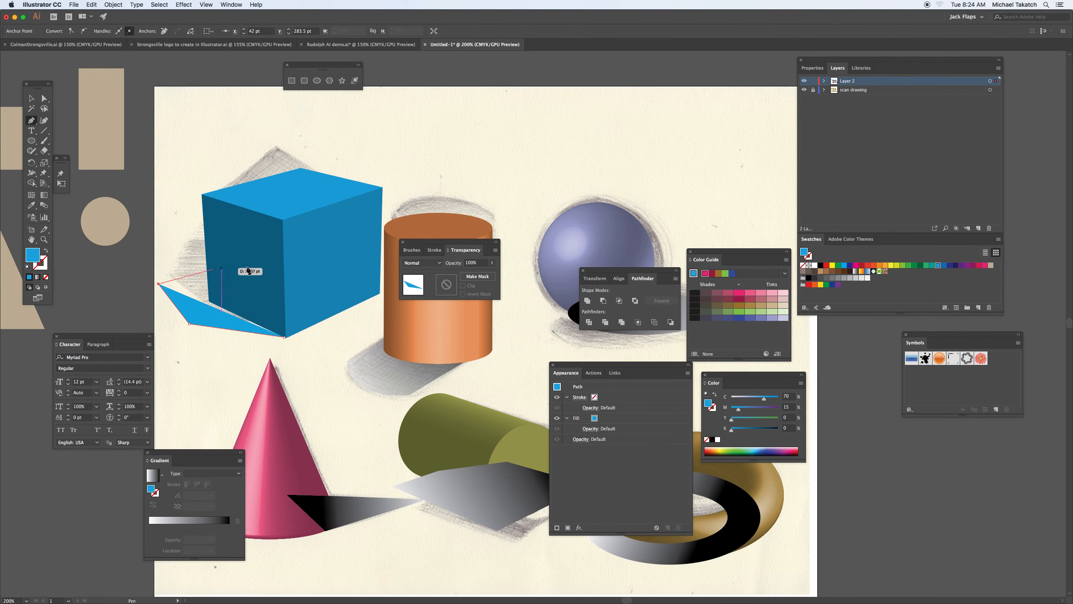
pyautogui.click(280, 260)
pyautogui.click(286, 337)
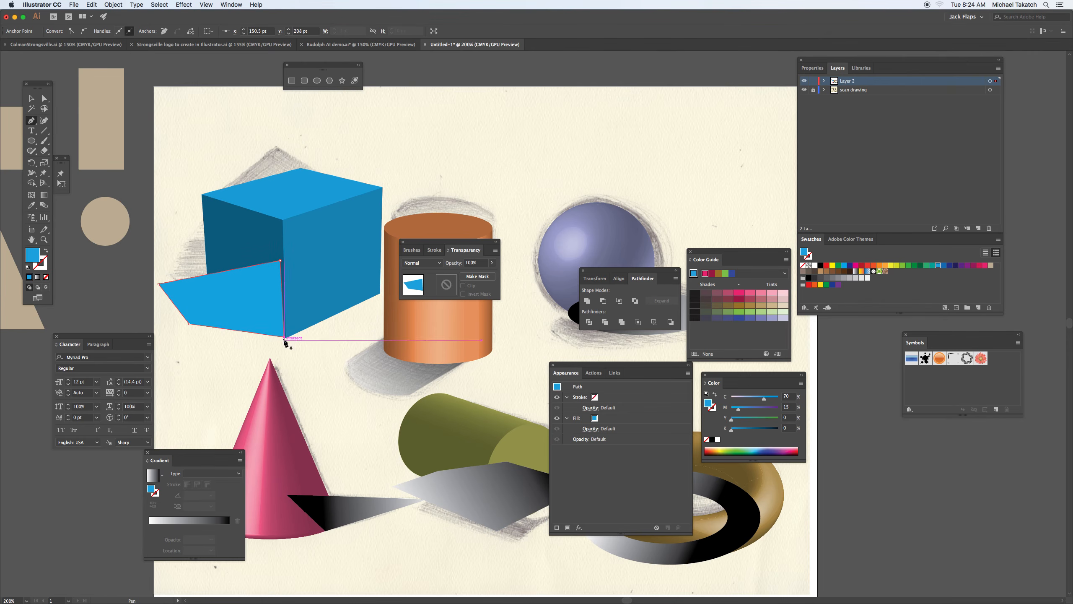
pyautogui.click(856, 271)
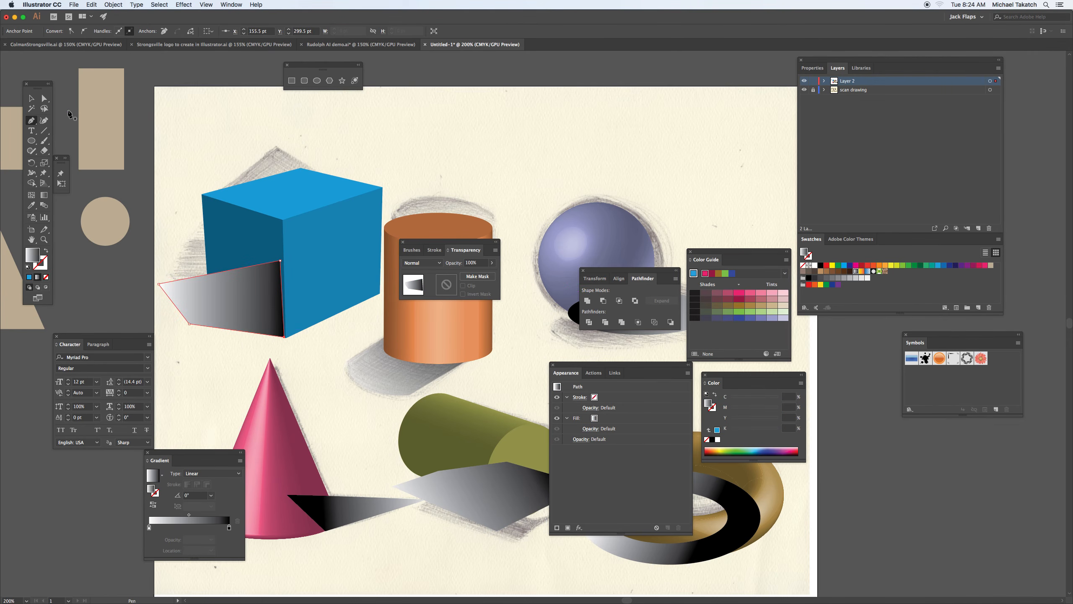
# Select the shadow shapes of the cube, cone, sphere, ring and lying cylinder together and set their opacity to 52%.
pyautogui.click(31, 98)
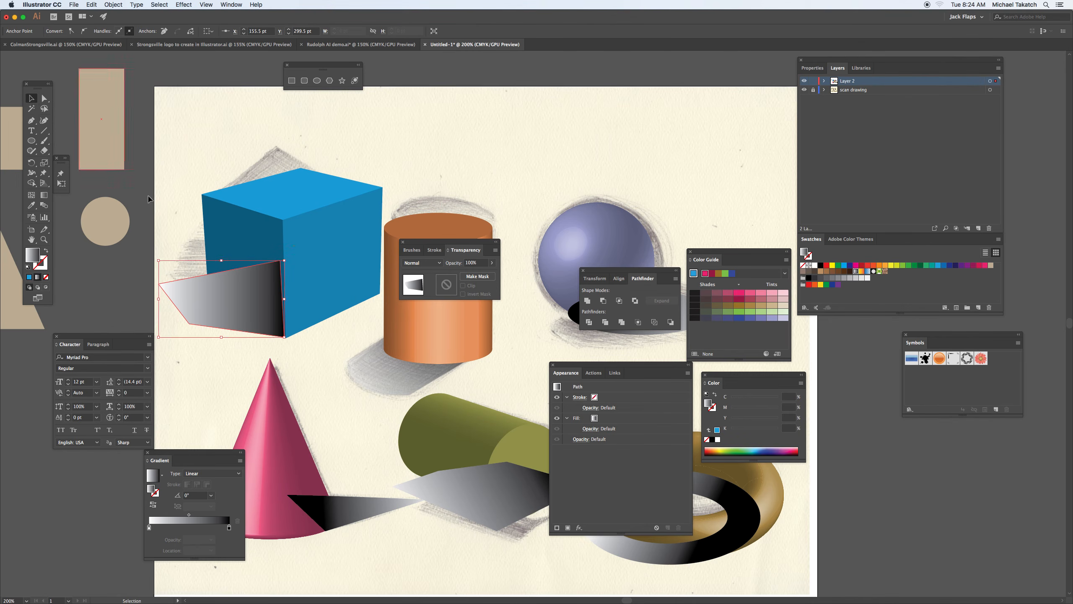
pyautogui.keyDown('shift'); pyautogui.click(364, 511); pyautogui.keyUp('shift')
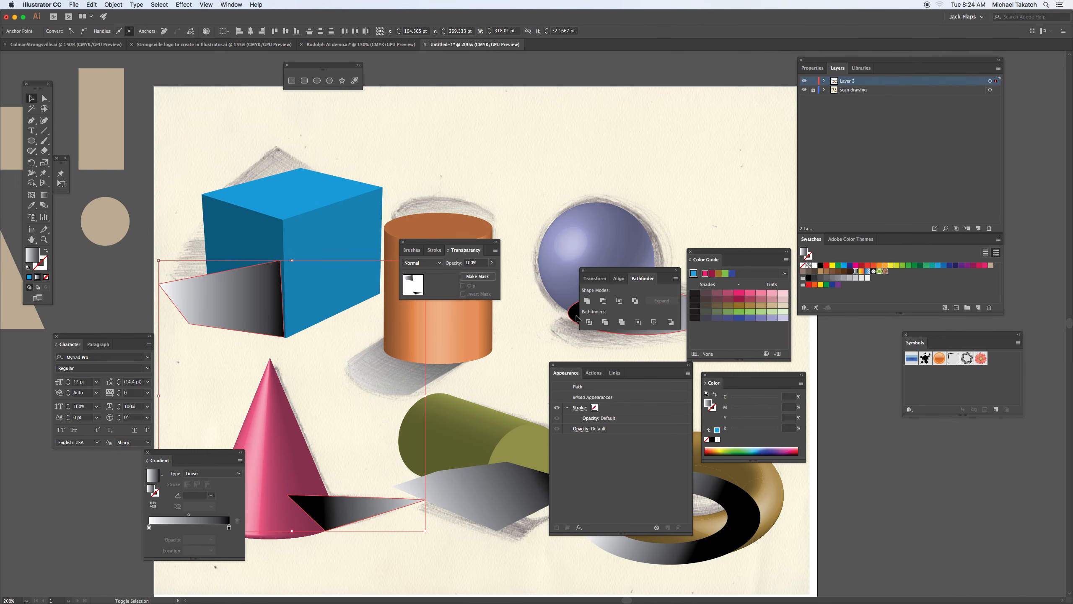
pyautogui.keyDown('shift'); pyautogui.click(743, 522); pyautogui.keyUp('shift')
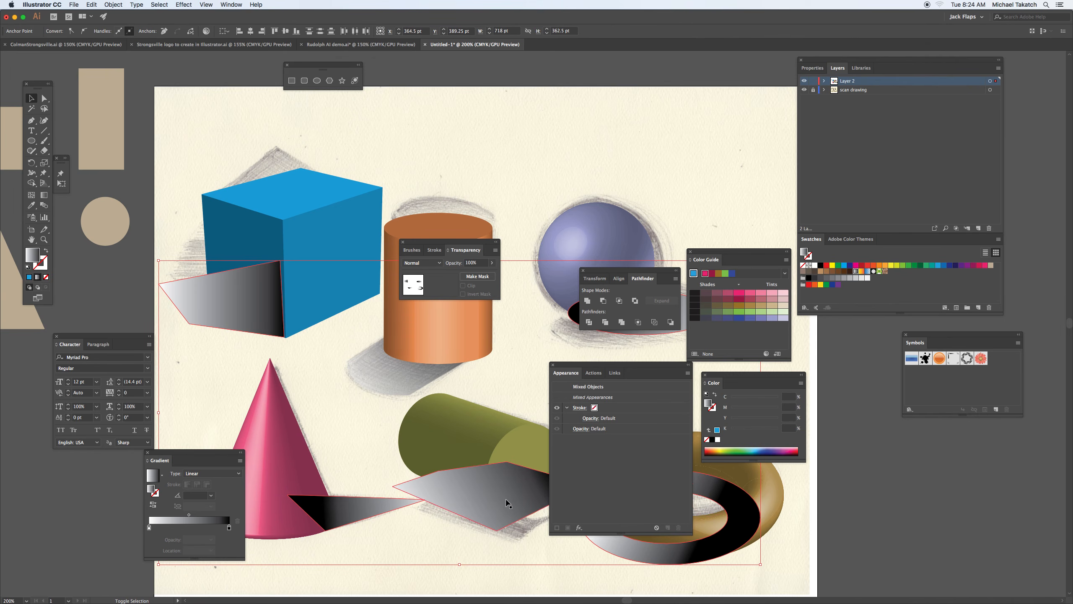
pyautogui.click(492, 262)
pyautogui.moveTo(491, 273); pyautogui.dragTo(475, 273)
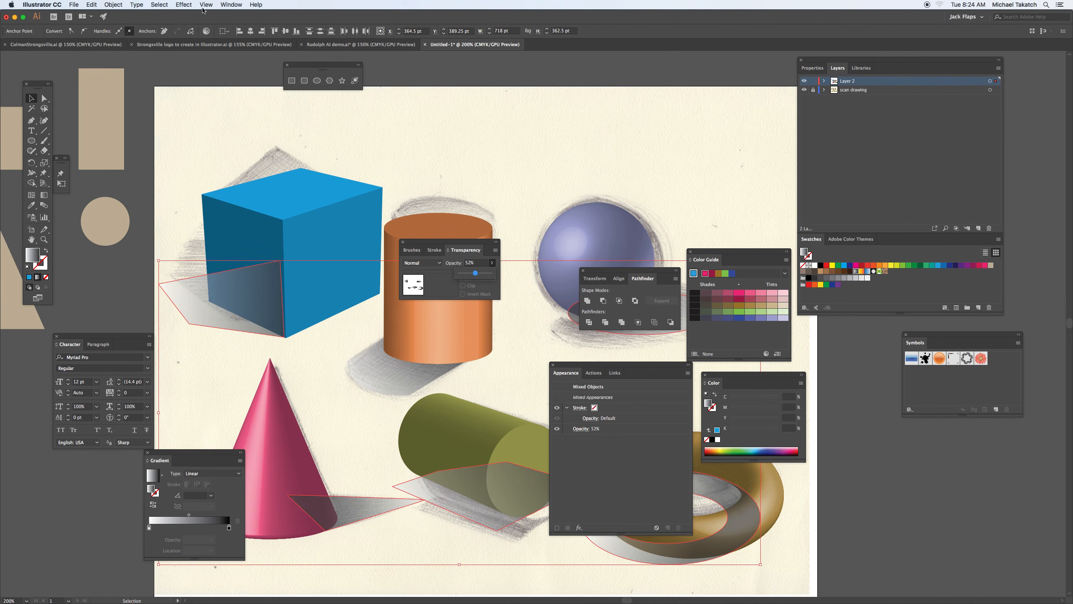
# Reapply the last Gaussian Blur effect to all the selected shadow shapes.
pyautogui.click(186, 6)
pyautogui.click(199, 13)
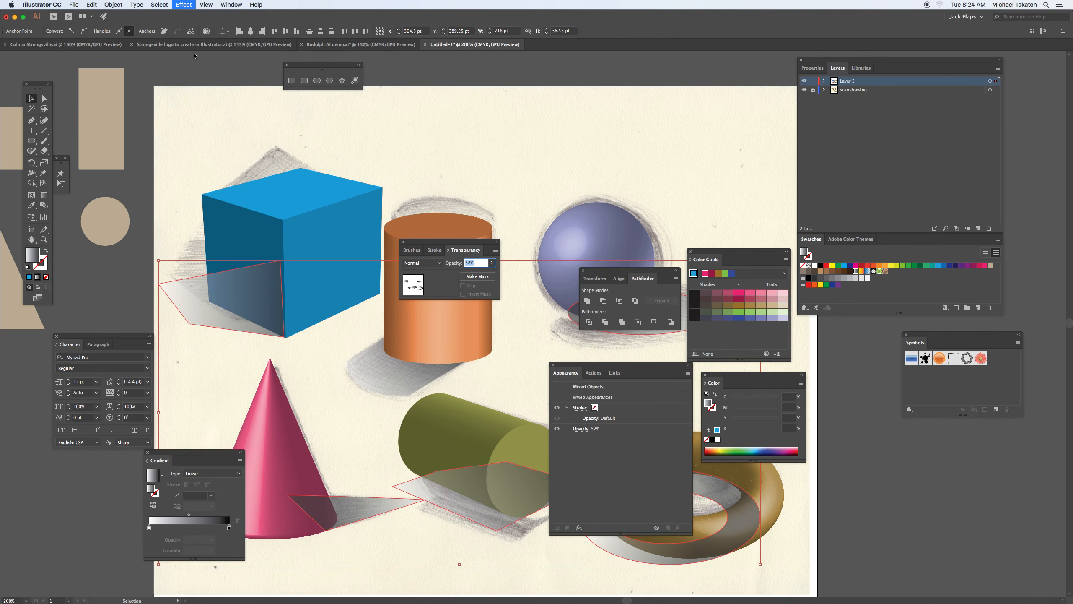
# Send the selected shadow shapes to the back, behind their 3D objects, and hide the scan drawing layer.
pyautogui.press('super')
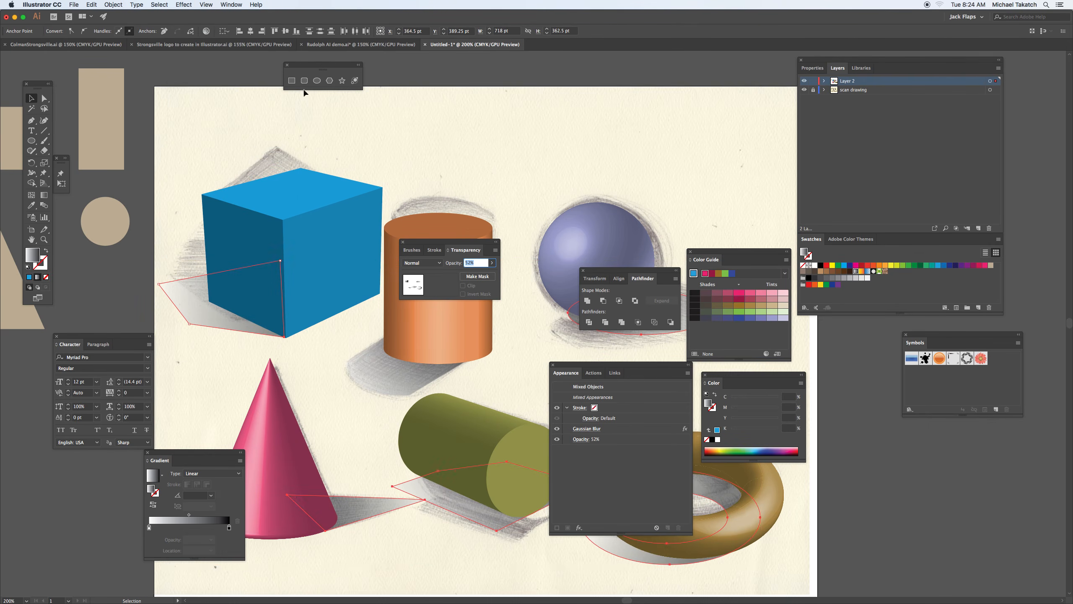
pyautogui.click(804, 90)
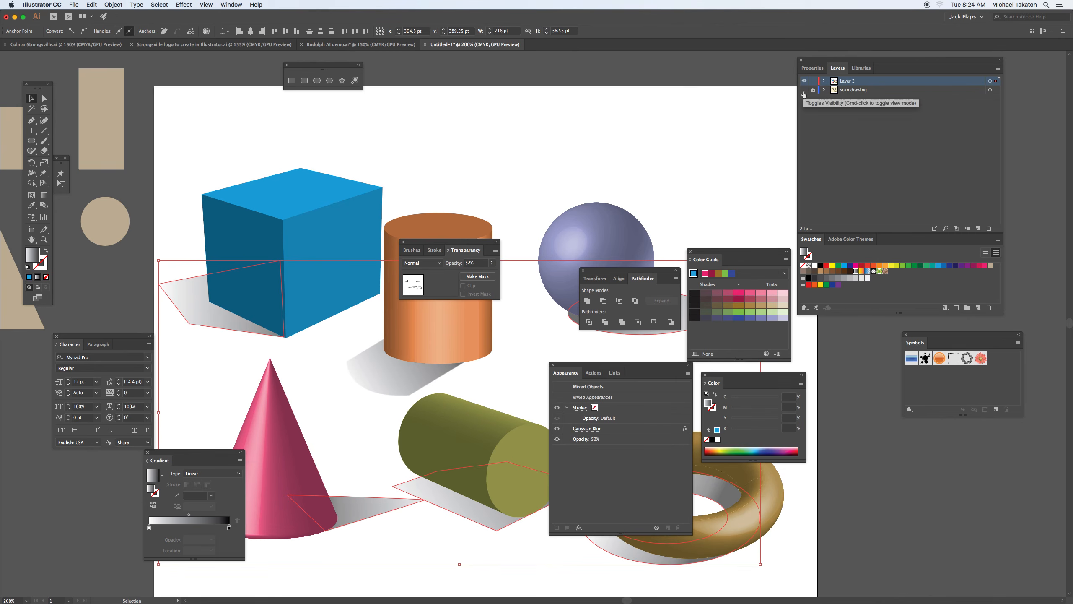
# Hide all panels, deselect the shadow shapes and switch to full-screen mode to view the finished artwork.
pyautogui.press('Tab')
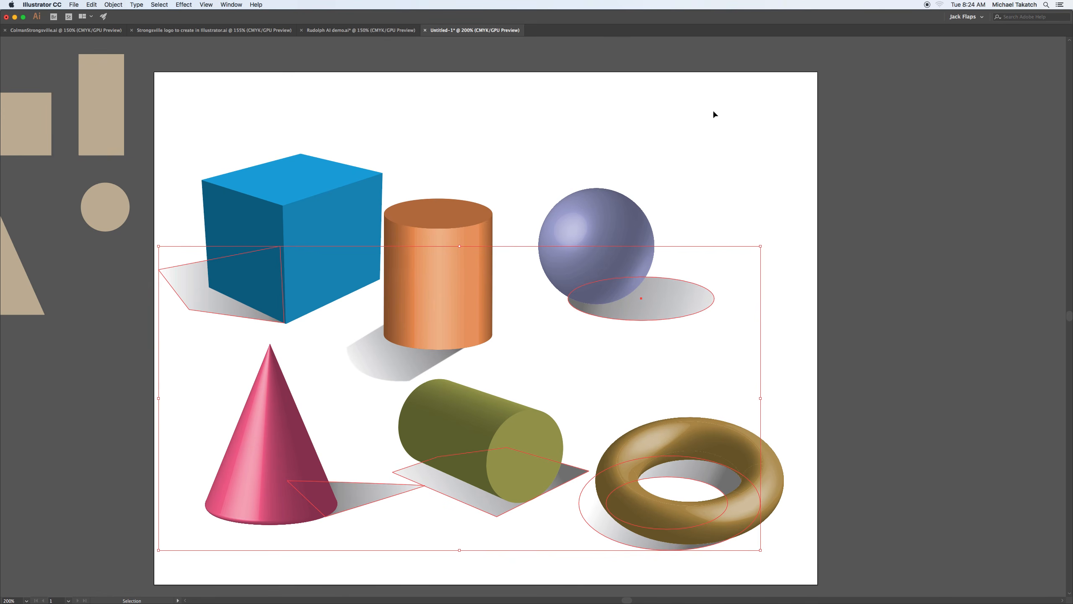
pyautogui.click(823, 107)
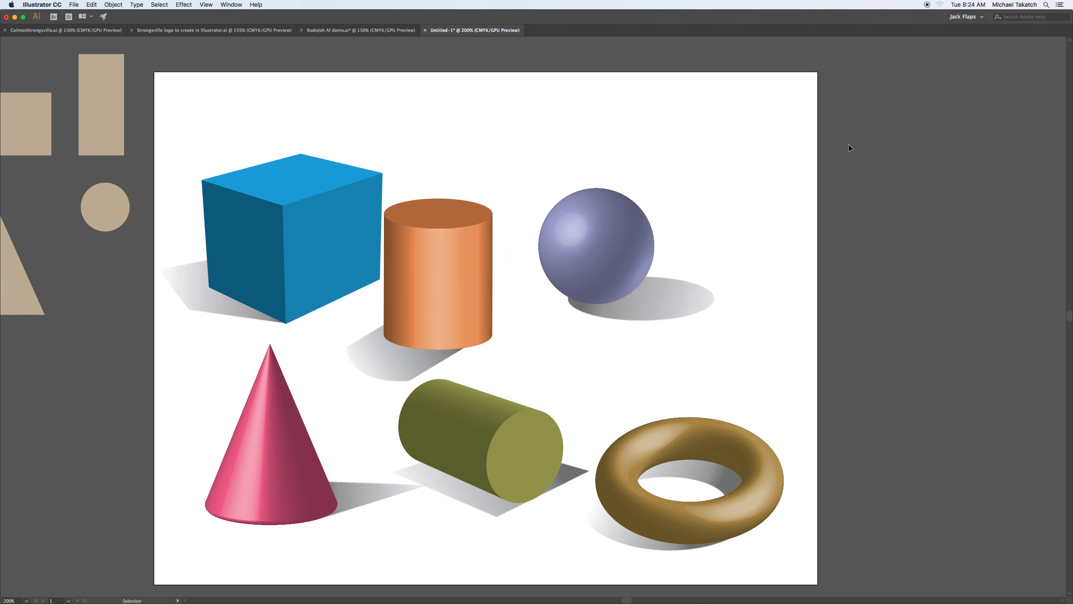
pyautogui.press('f')
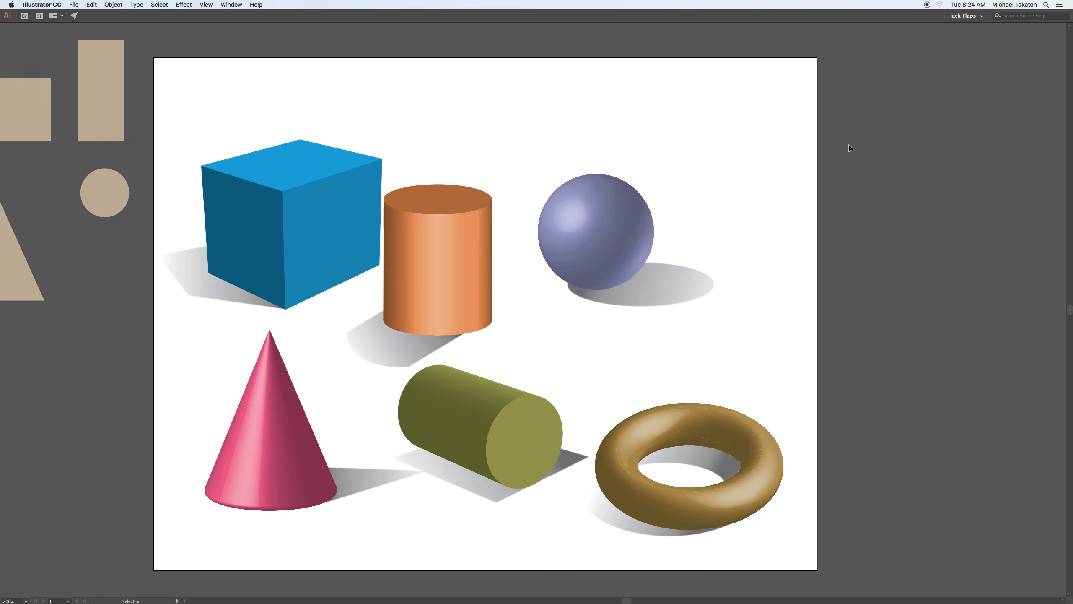
pyautogui.press('f')
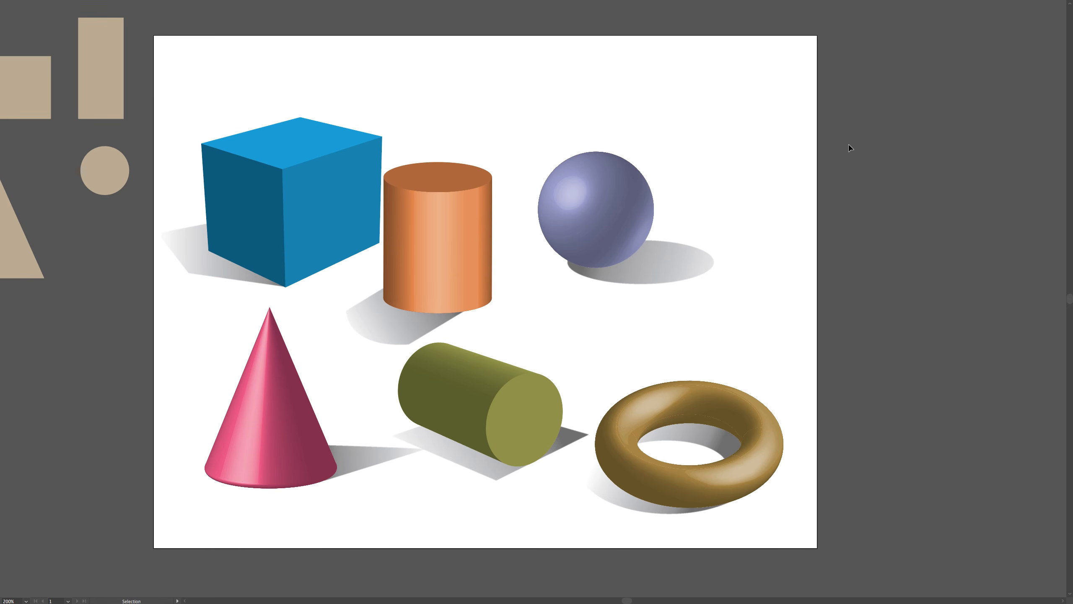